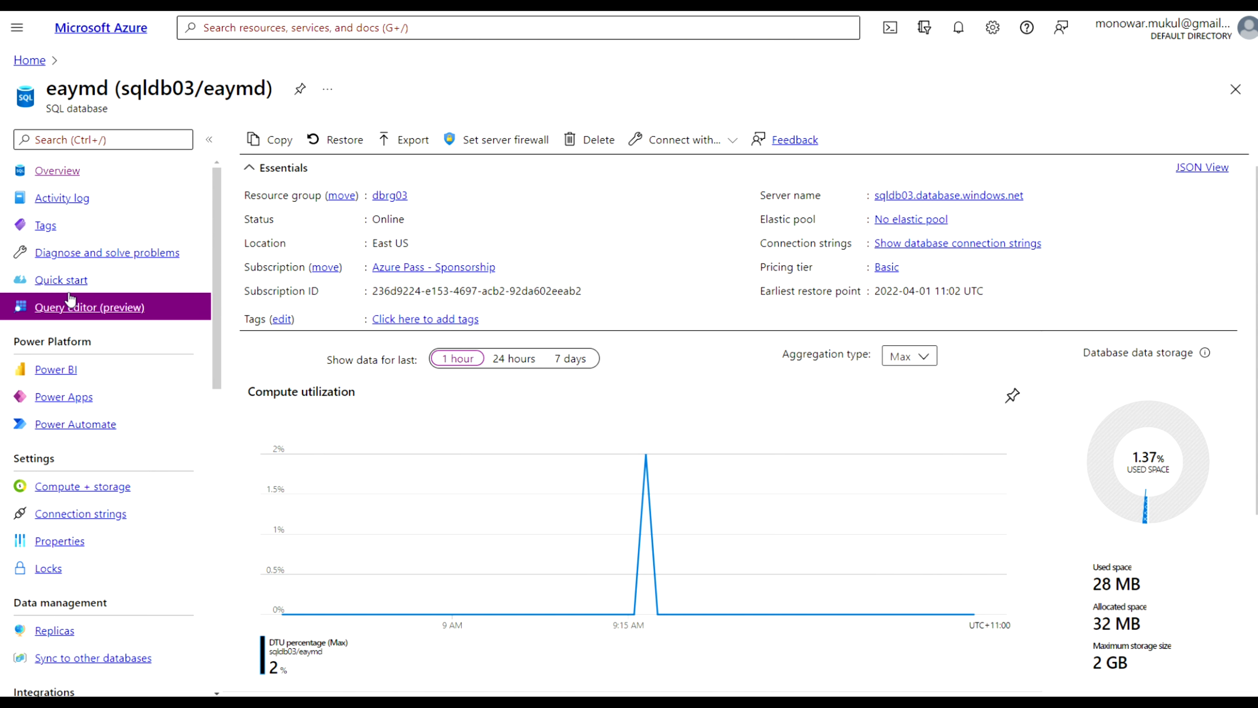
- Open the eaymd database's query editor and sign in through SQL server authentication with the azureadmin account password, accepting the offered certificate
{"action": "left_click", "coordinate": [73, 309]}
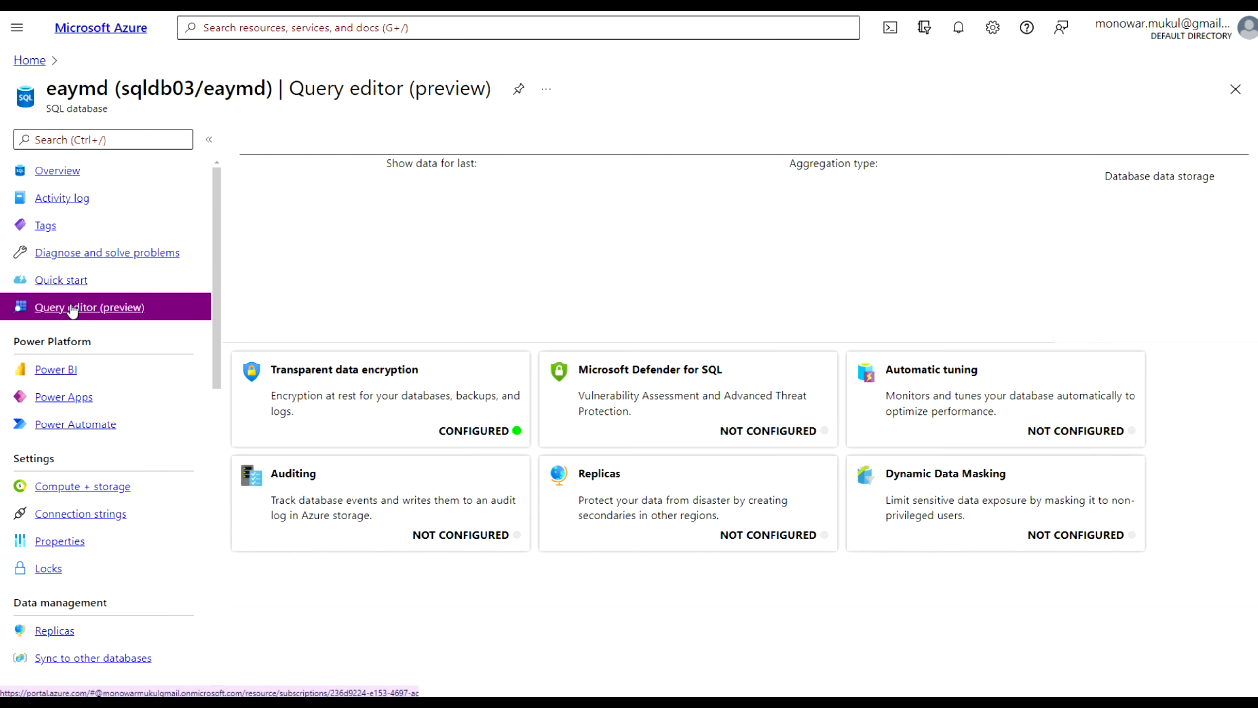
{"action": "left_click", "coordinate": [563, 500]}
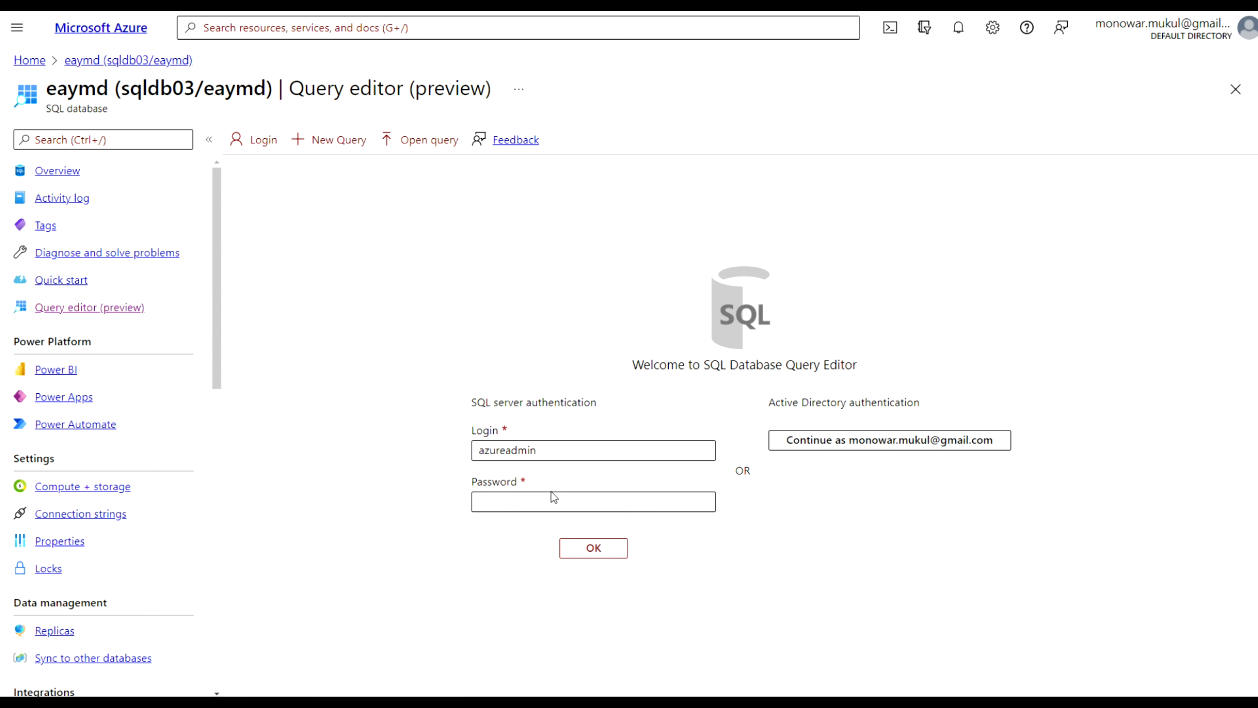
{"action": "left_click", "coordinate": [526, 499]}
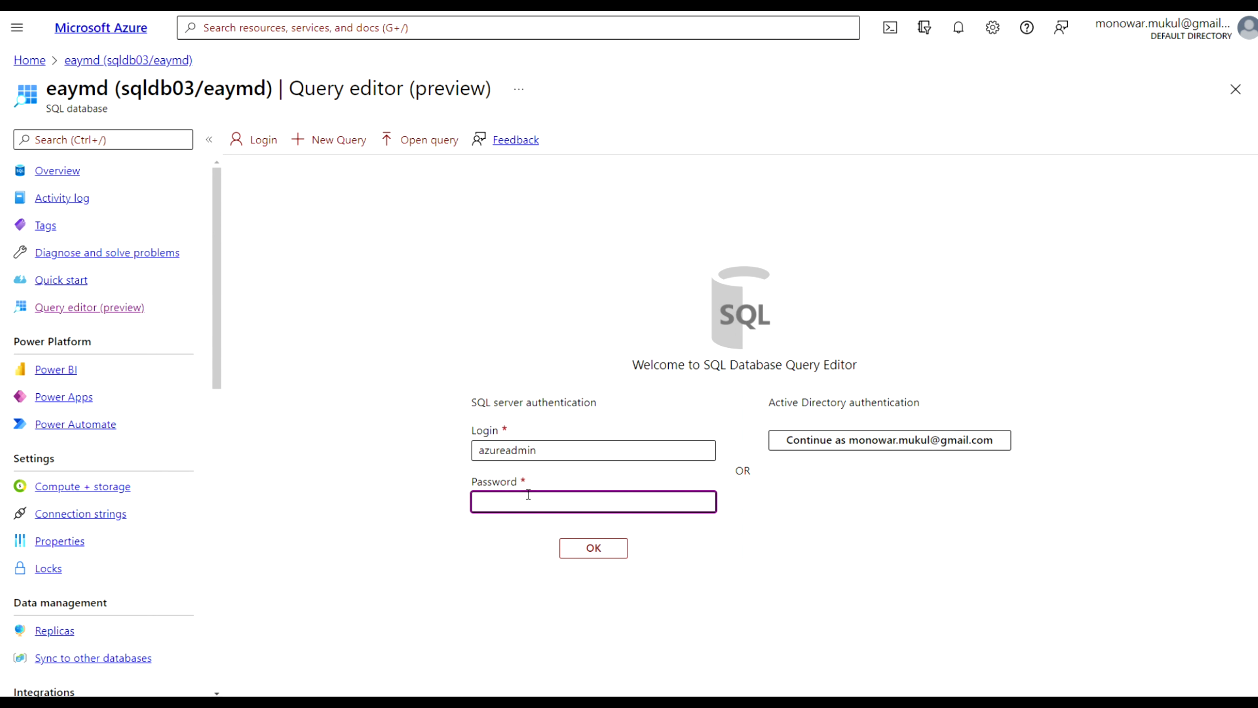
{"action": "left_click", "coordinate": [522, 498]}
{"action": "type", "text": "•••••••"}
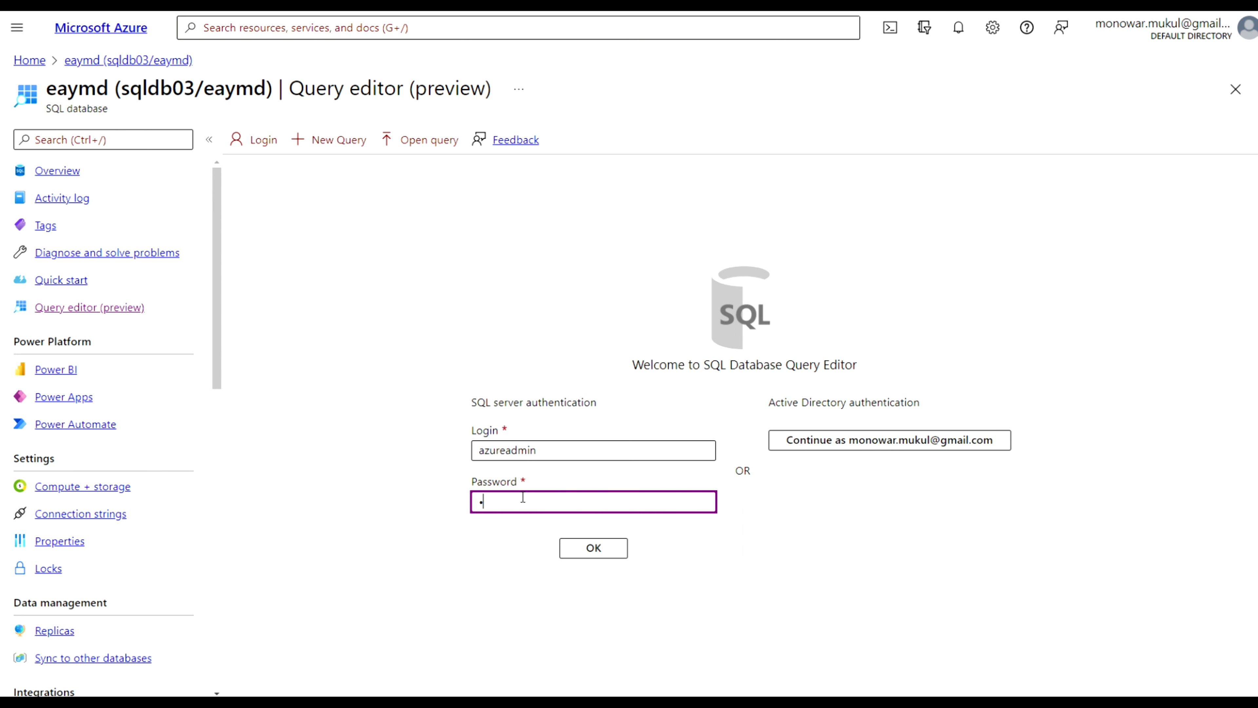
{"action": "type", "text": "••••••••"}
{"action": "left_click", "coordinate": [593, 549]}
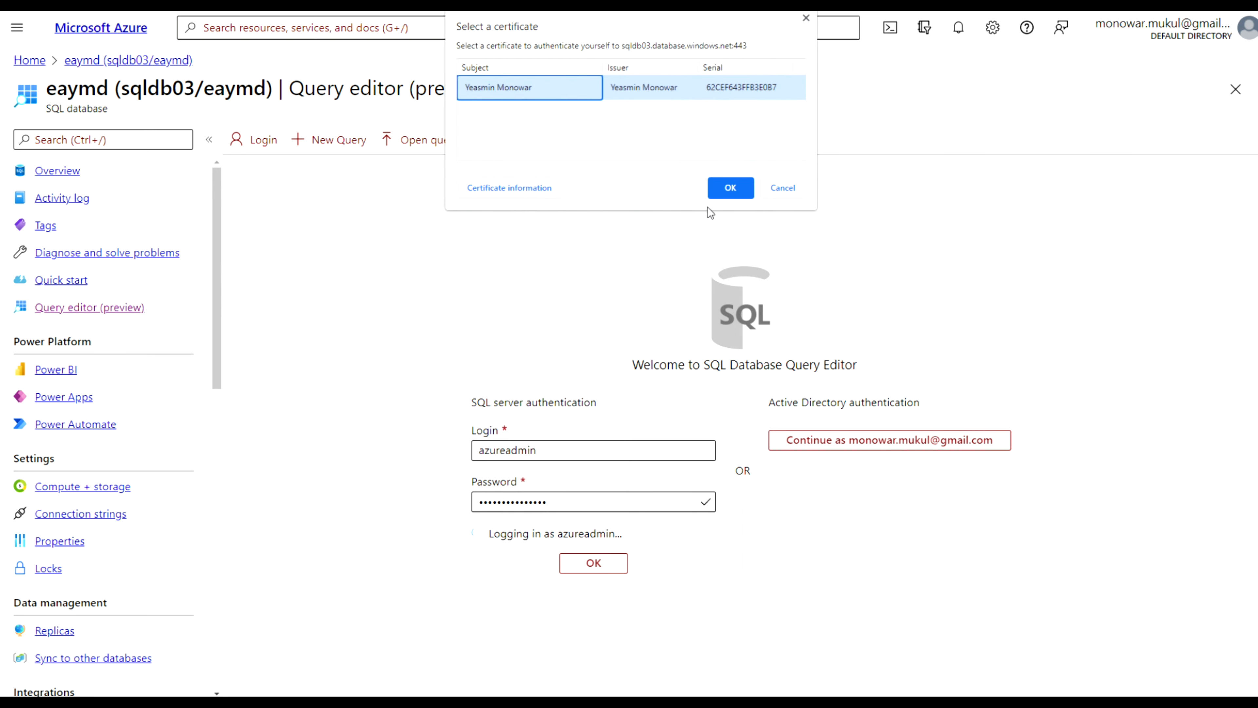
{"action": "left_click", "coordinate": [741, 186]}
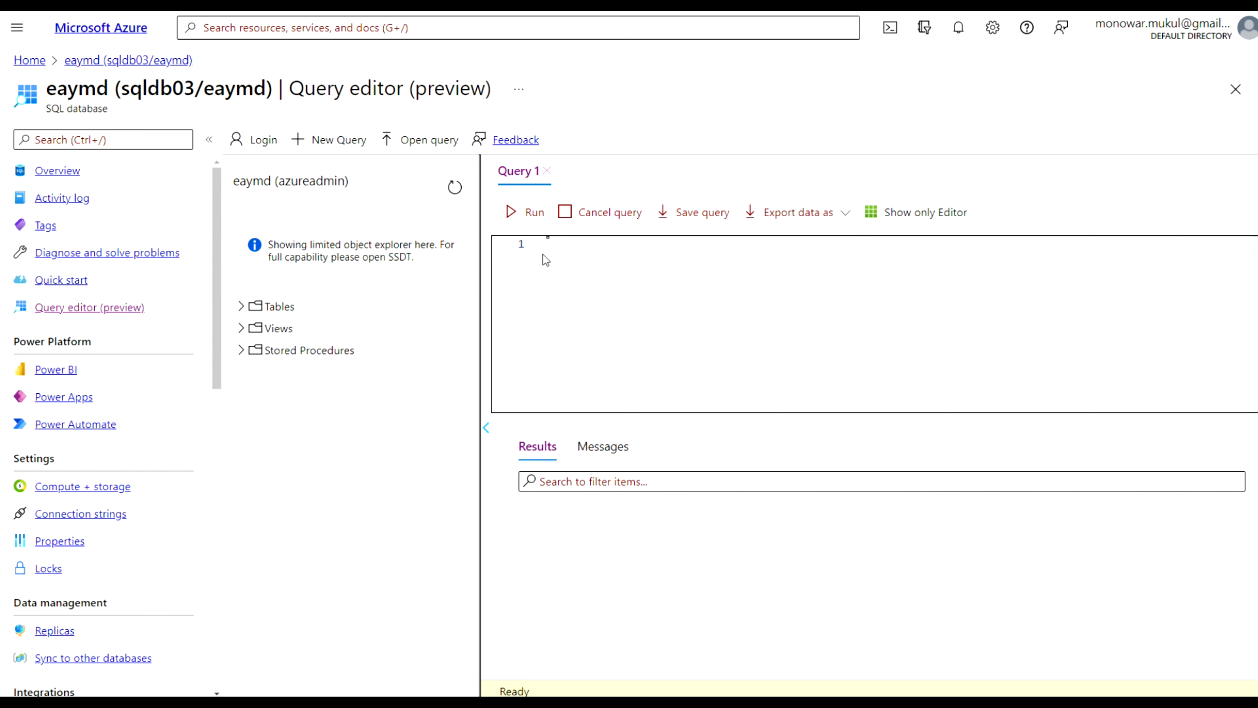
- Run queries that create the database user dmtestusr1 with a password and add it to the db_datareader role
{"action": "key", "text": "ctrl+v"}
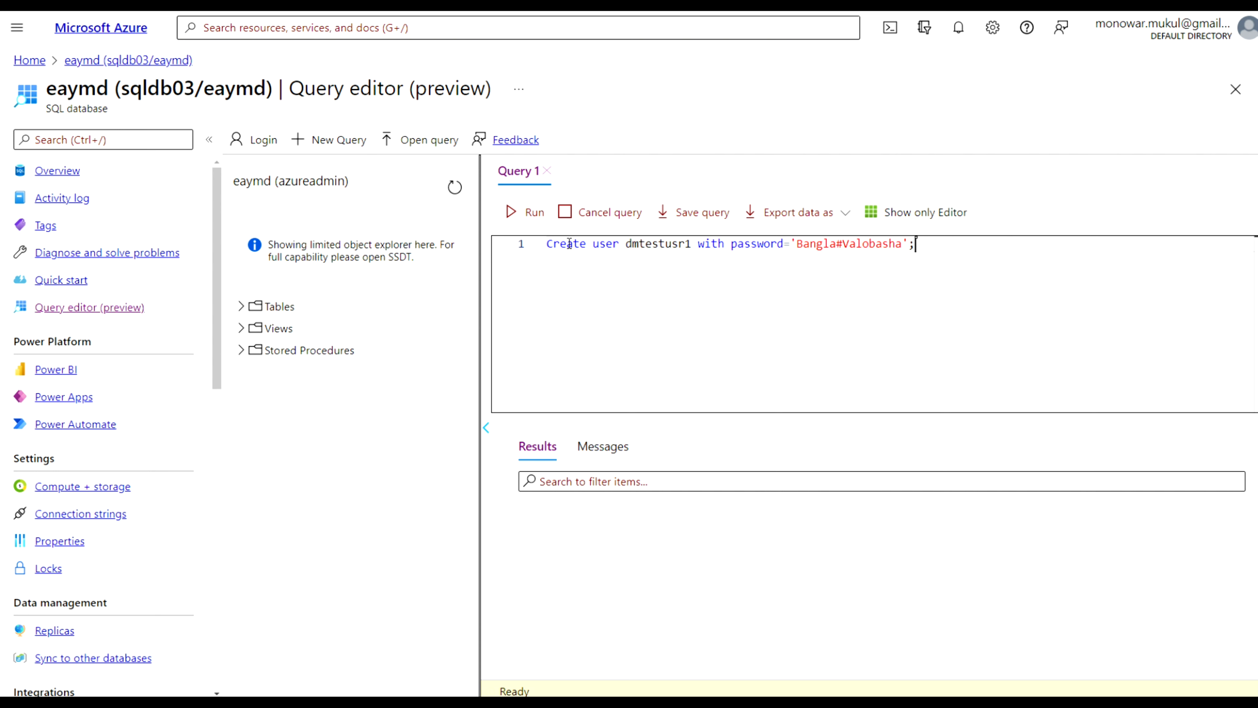
{"action": "left_click", "coordinate": [535, 214]}
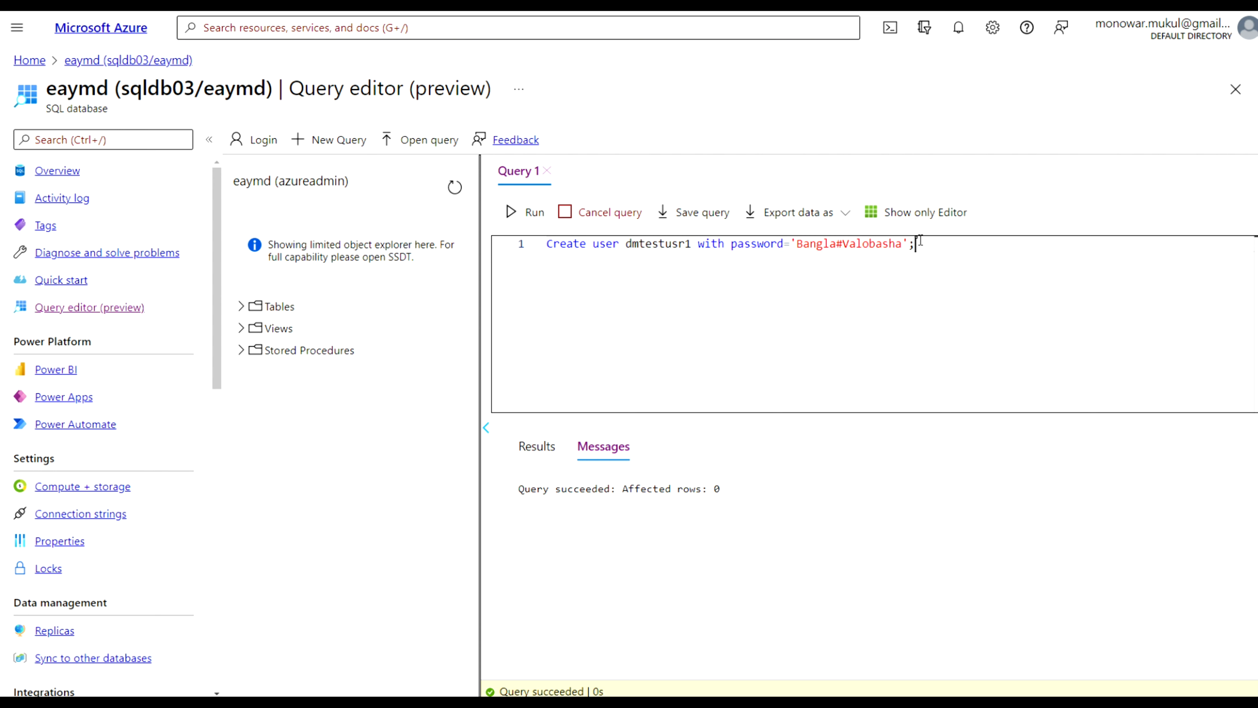
{"action": "left_click_drag", "start_coordinate": [920, 242], "coordinate": [543, 250]}
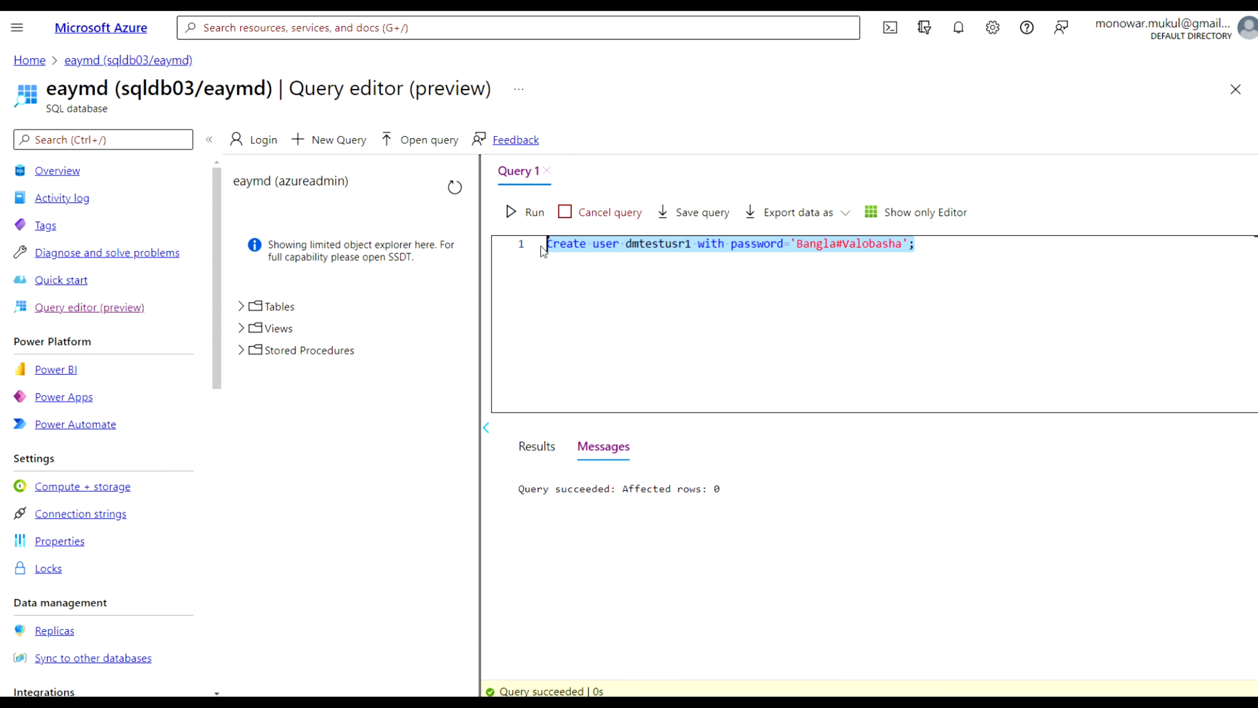
{"action": "type", "text": "alter role db_datareader add member dmtestusr1;"}
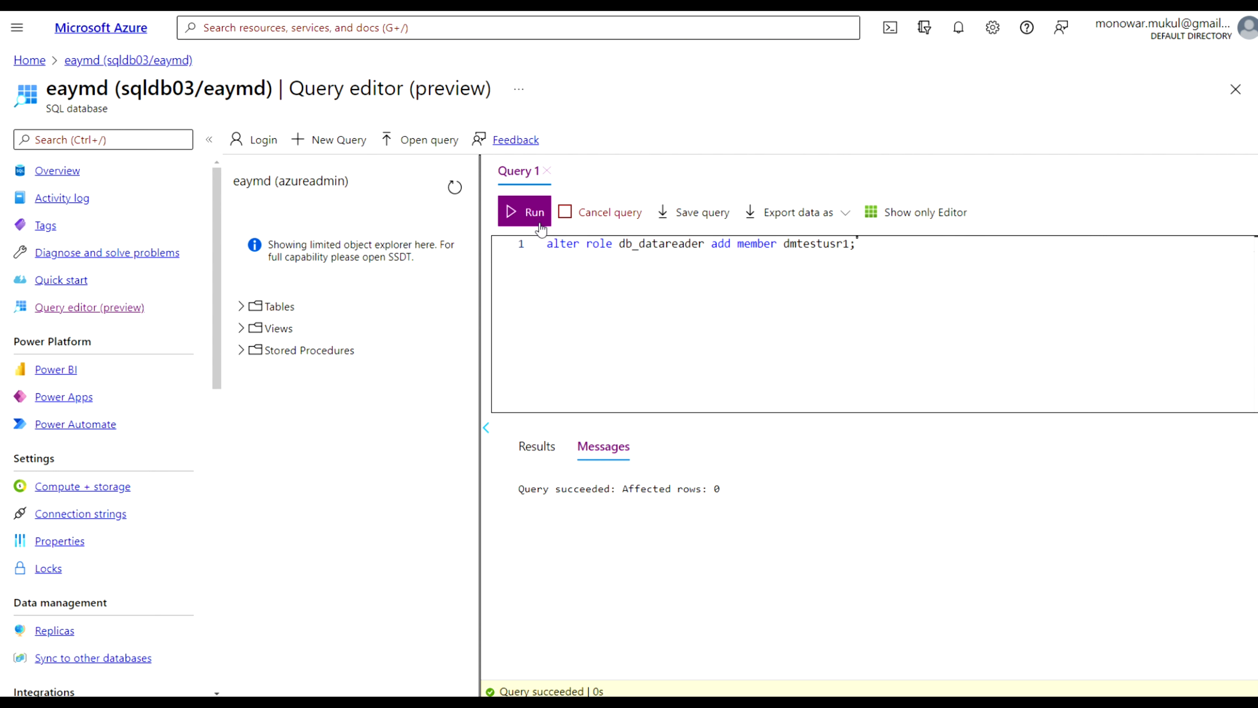
{"action": "left_click", "coordinate": [533, 219]}
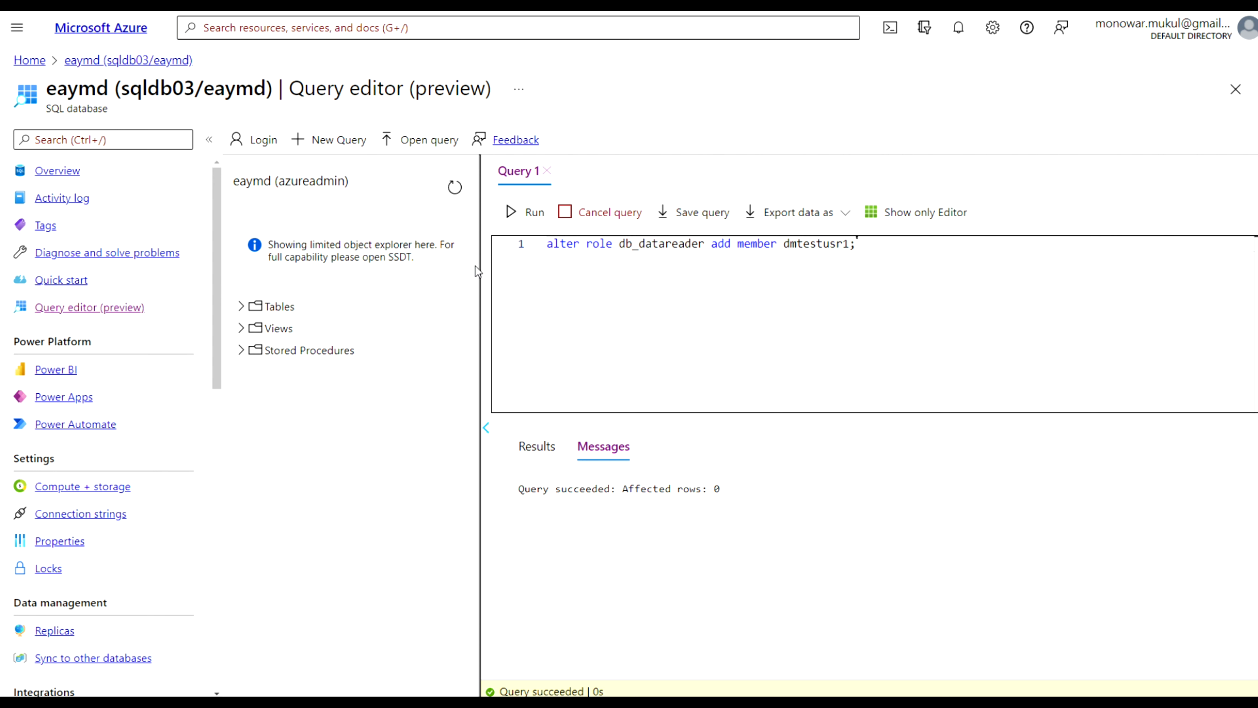
- Open Dynamic Data Masking for the database, discarding the unsaved query edits, and start a new masking rule
{"action": "left_click_drag", "start_coordinate": [220, 357], "coordinate": [202, 565]}
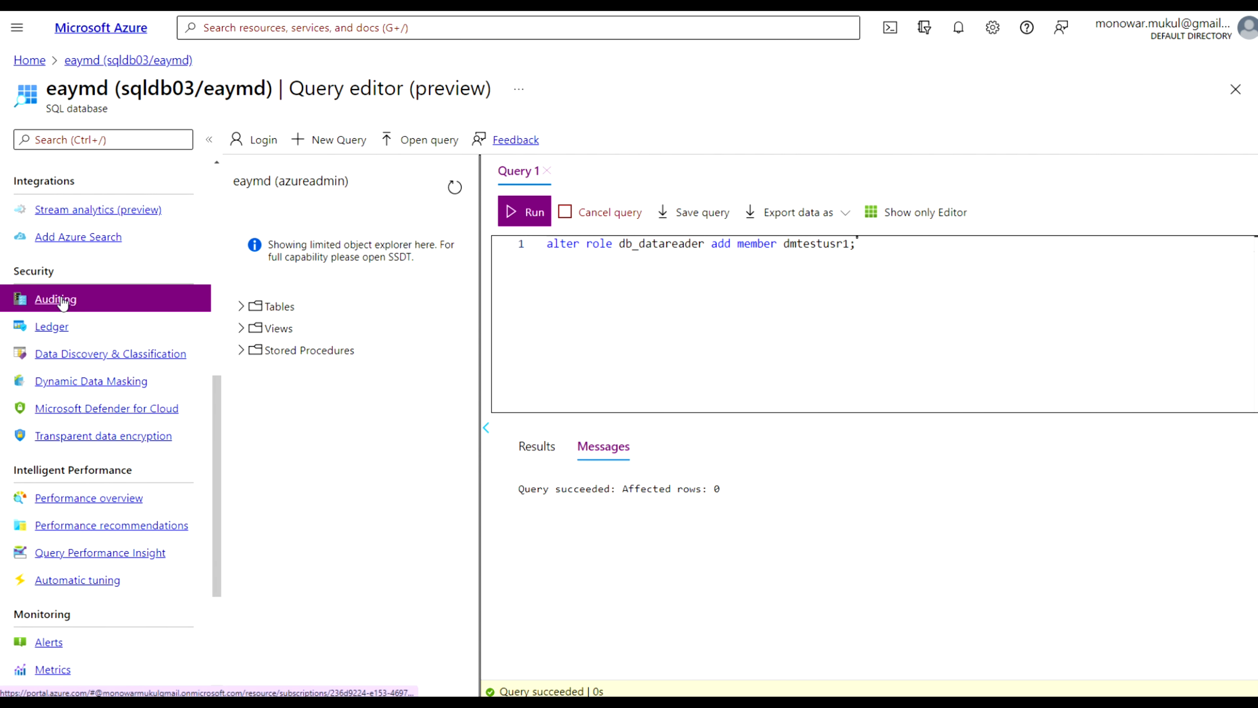
{"action": "left_click", "coordinate": [90, 382]}
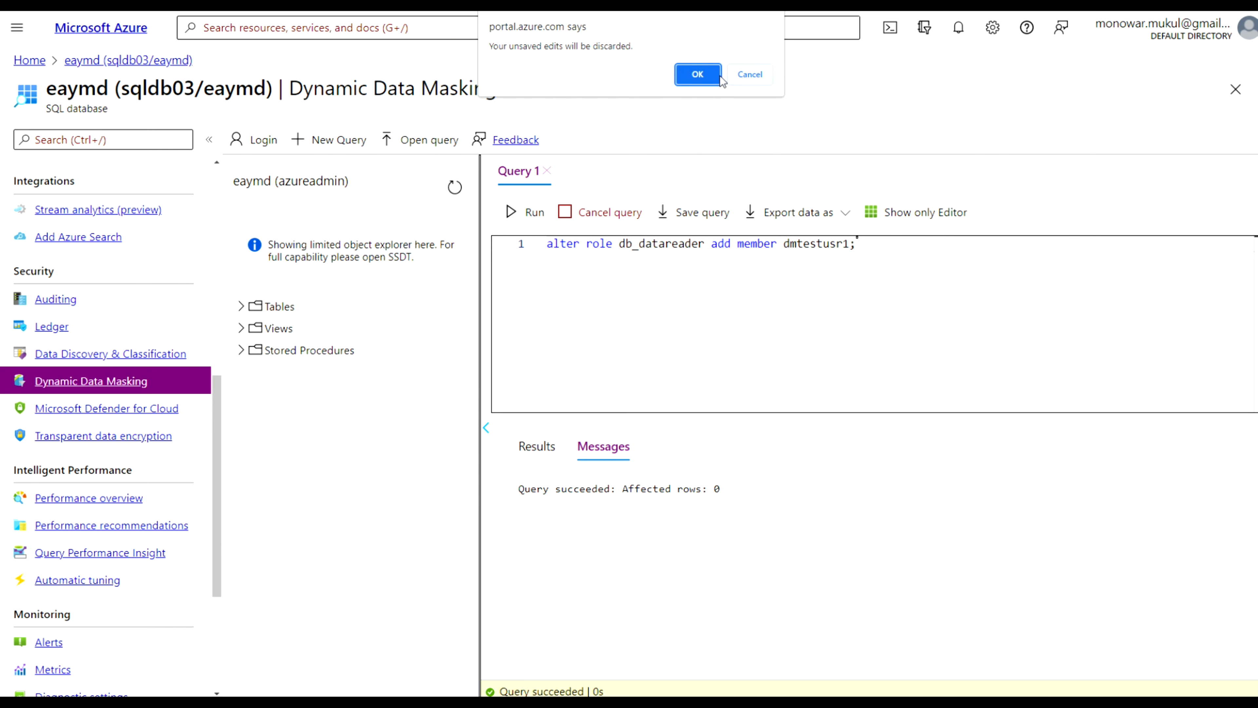
{"action": "left_click", "coordinate": [699, 75]}
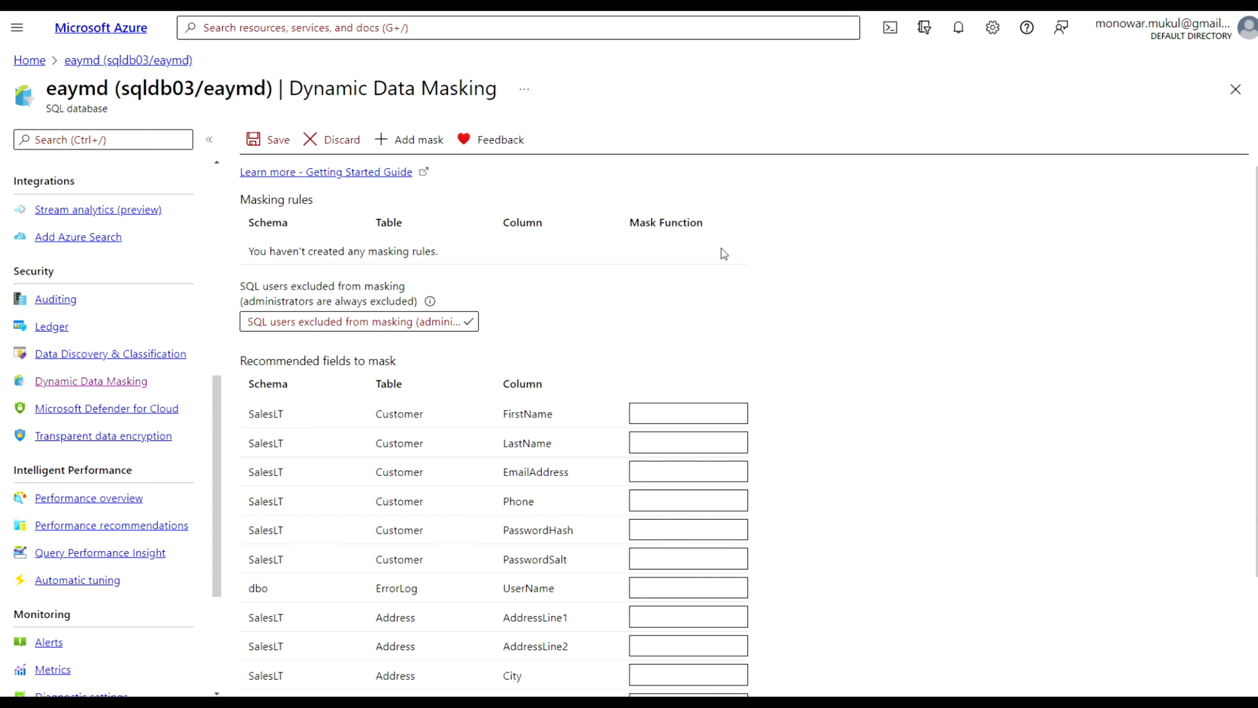
{"action": "scroll", "coordinate": [698, 312], "scroll_direction": "down", "scroll_amount": 2}
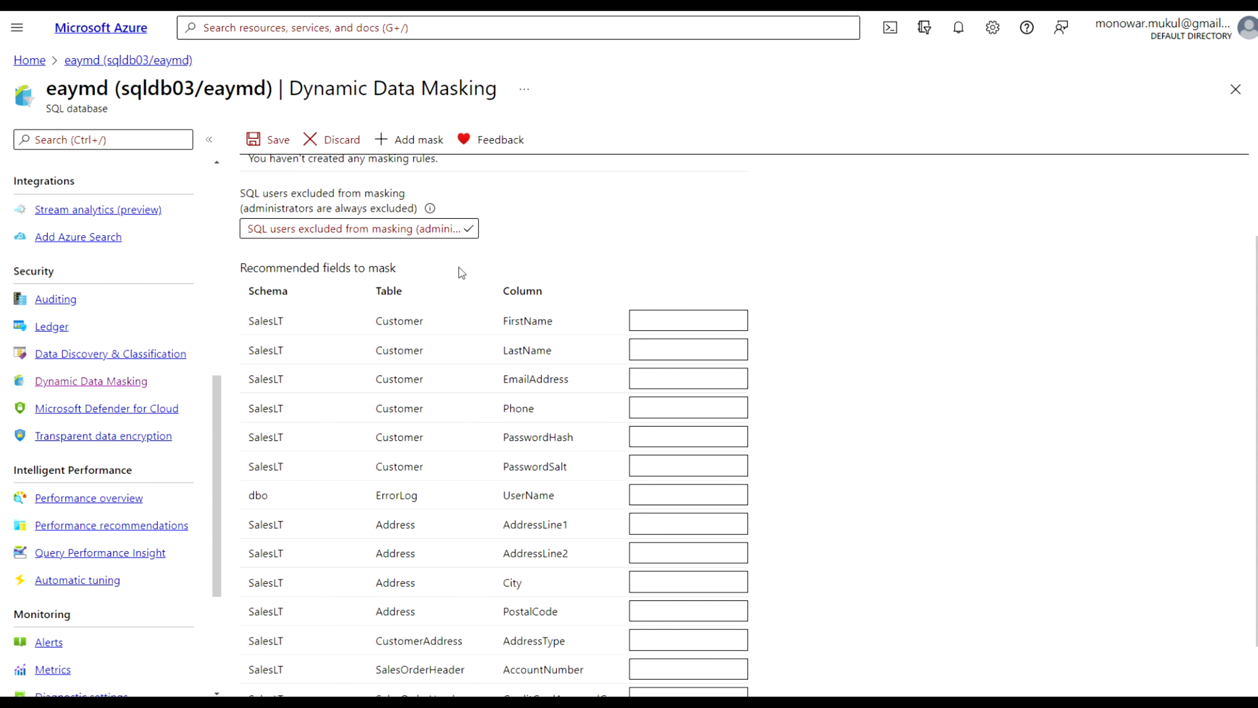
{"action": "scroll", "coordinate": [543, 241], "scroll_direction": "up", "scroll_amount": 2}
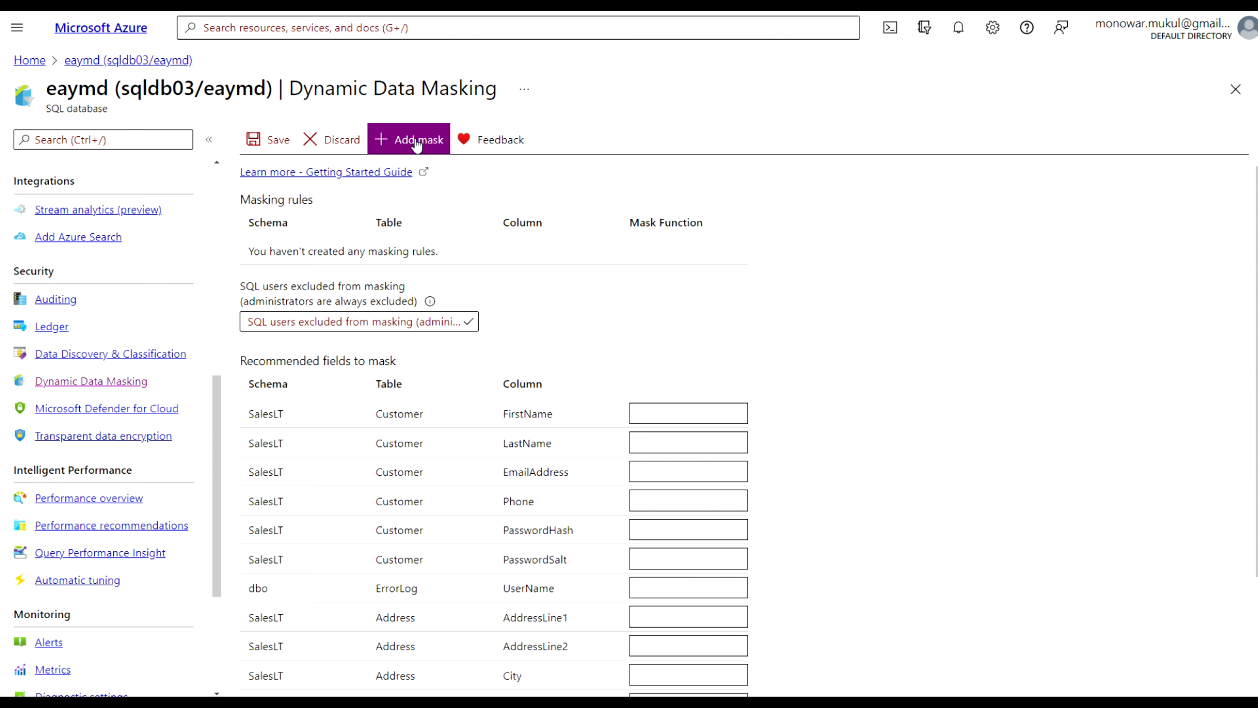
{"action": "left_click", "coordinate": [401, 142]}
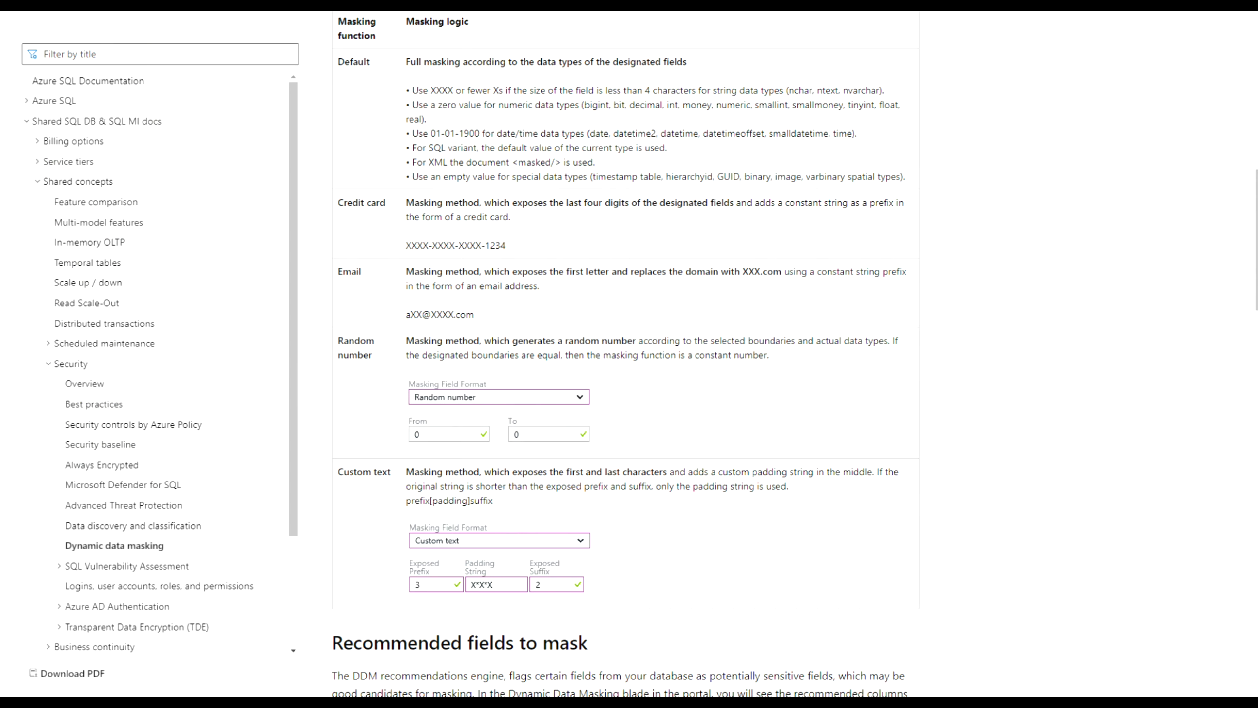
- Review the masking functions and their masking logic in the Azure SQL dynamic data masking documentation, from Default to Custom text
{"action": "scroll", "coordinate": [420, 148], "scroll_direction": "up", "scroll_amount": 3}
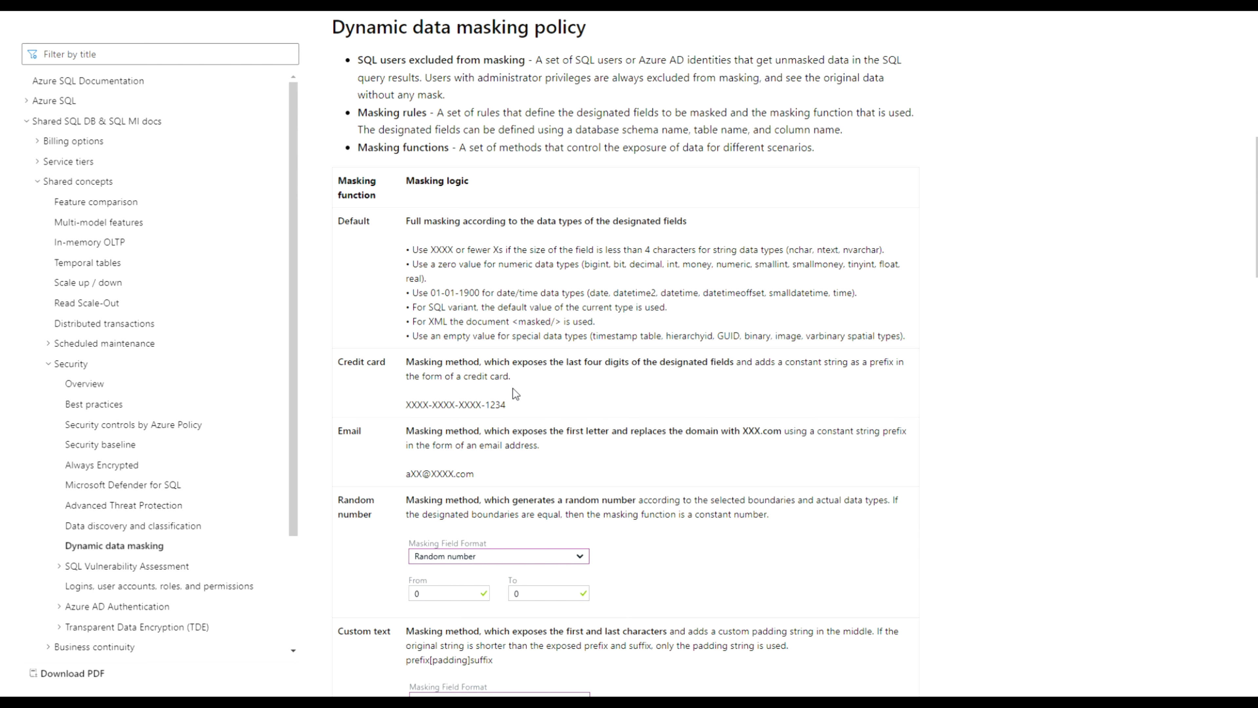
{"action": "scroll", "coordinate": [509, 392], "scroll_direction": "down", "scroll_amount": 3}
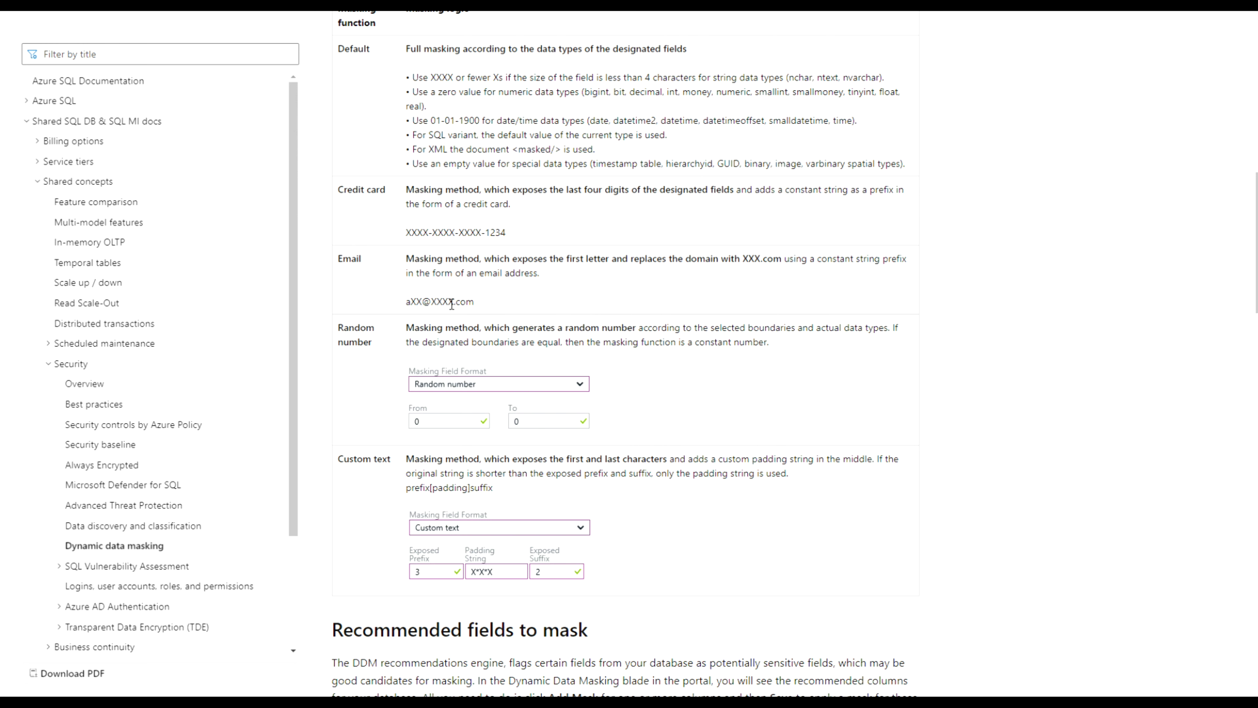
{"action": "scroll", "coordinate": [390, 444], "scroll_direction": "down", "scroll_amount": 1}
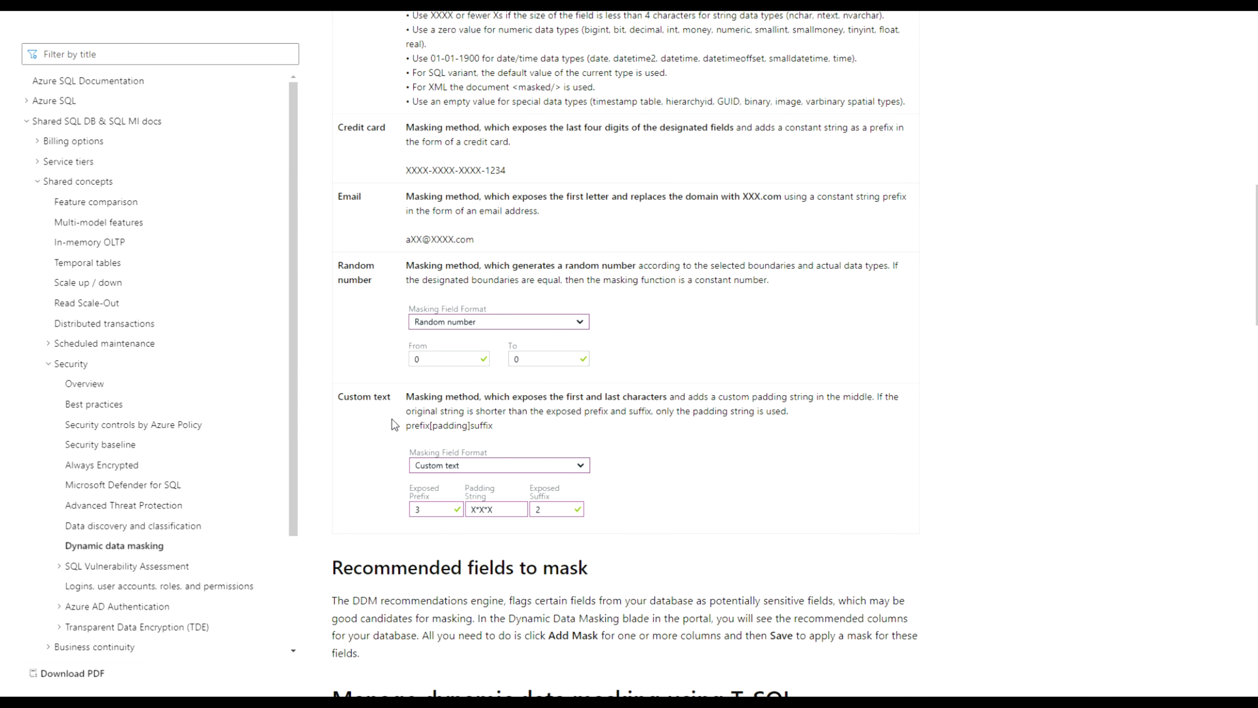
{"action": "left_click_drag", "start_coordinate": [392, 419], "coordinate": [443, 211]}
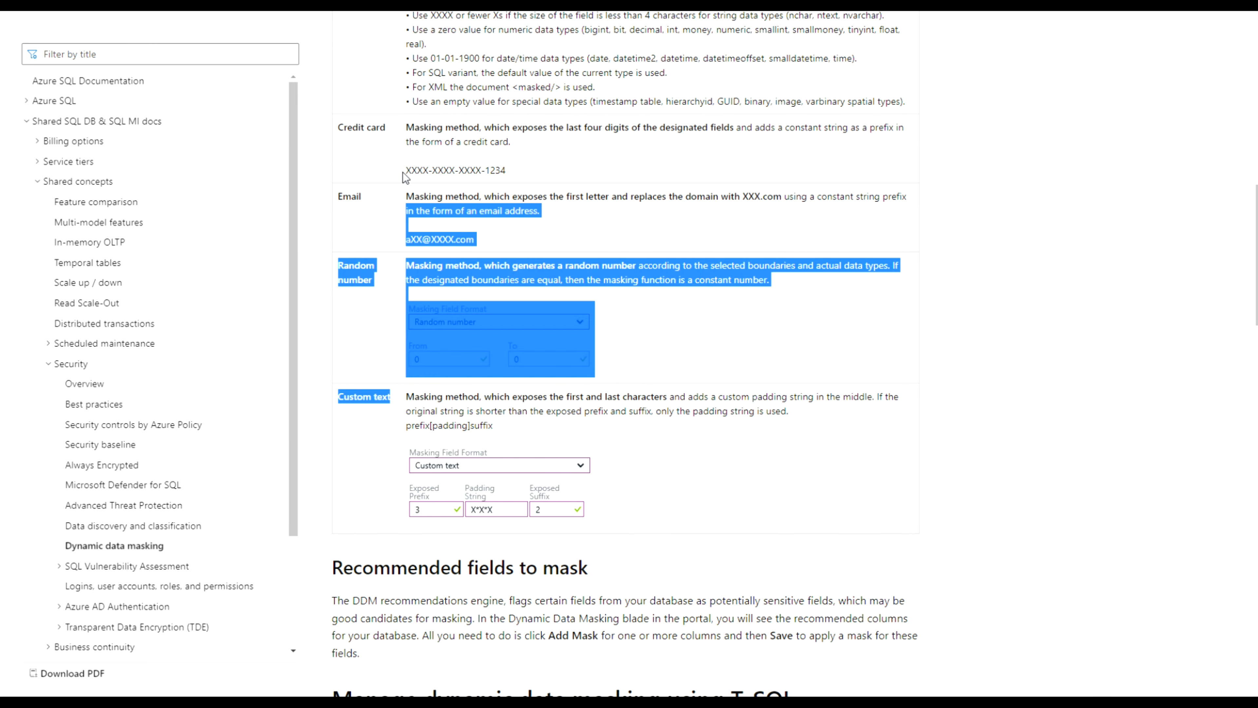
{"action": "left_click", "coordinate": [383, 154]}
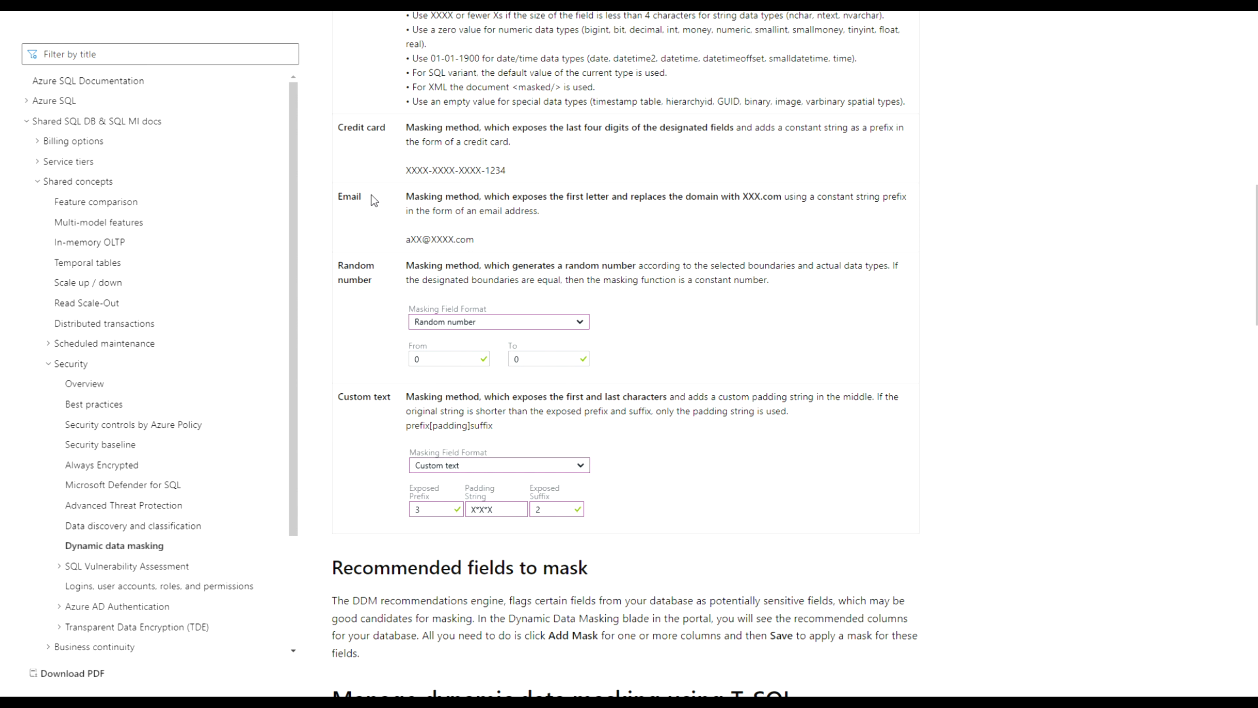
{"action": "left_click_drag", "start_coordinate": [360, 198], "coordinate": [490, 240]}
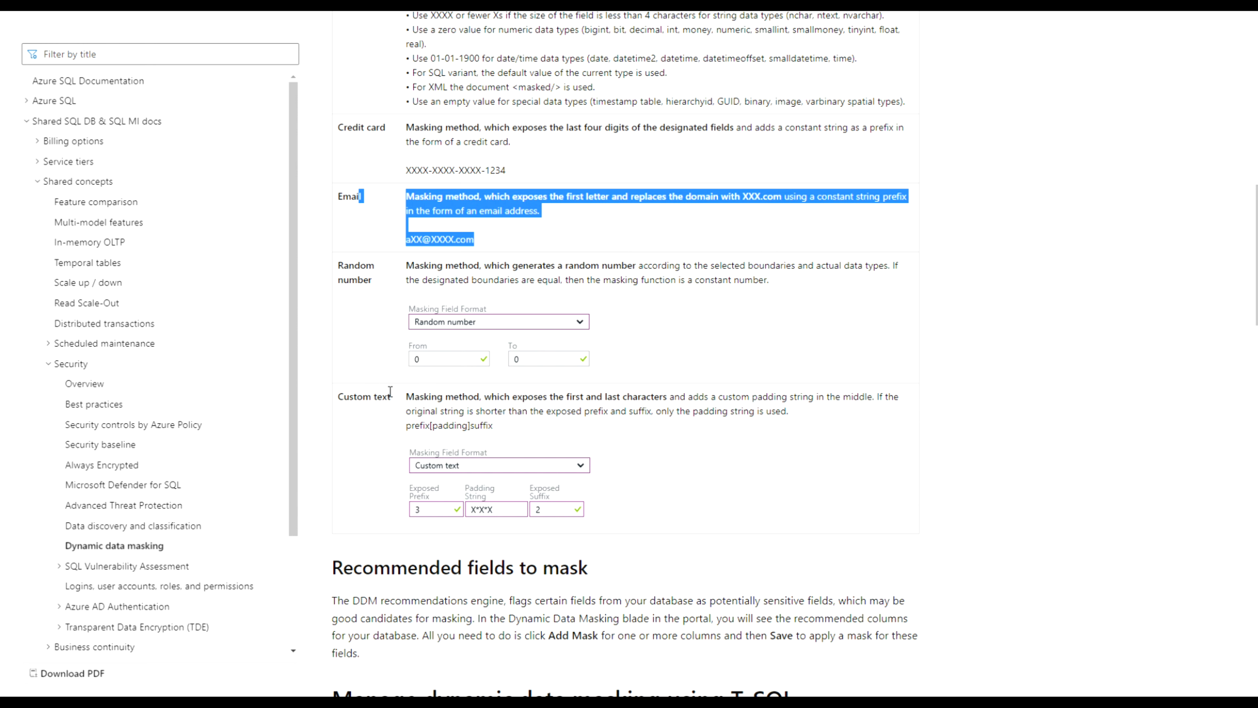
{"action": "left_click", "coordinate": [374, 415]}
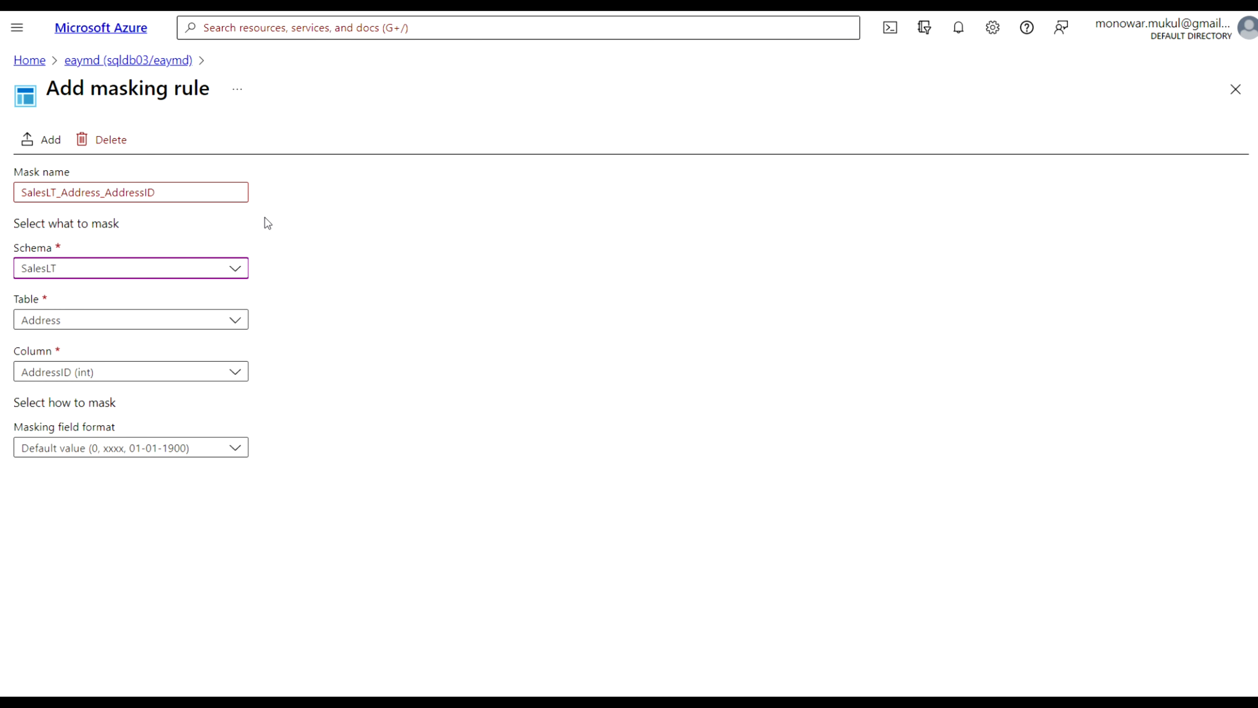
{"action": "left_click", "coordinate": [235, 320]}
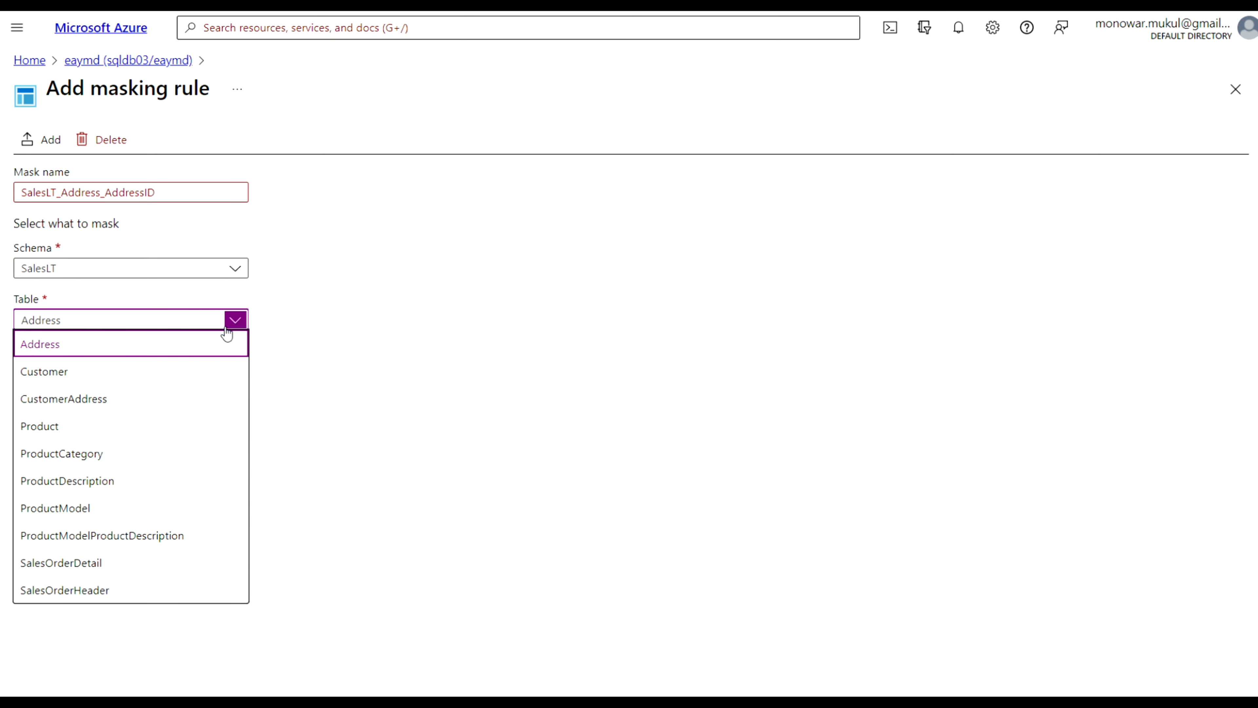
{"action": "left_click", "coordinate": [173, 372]}
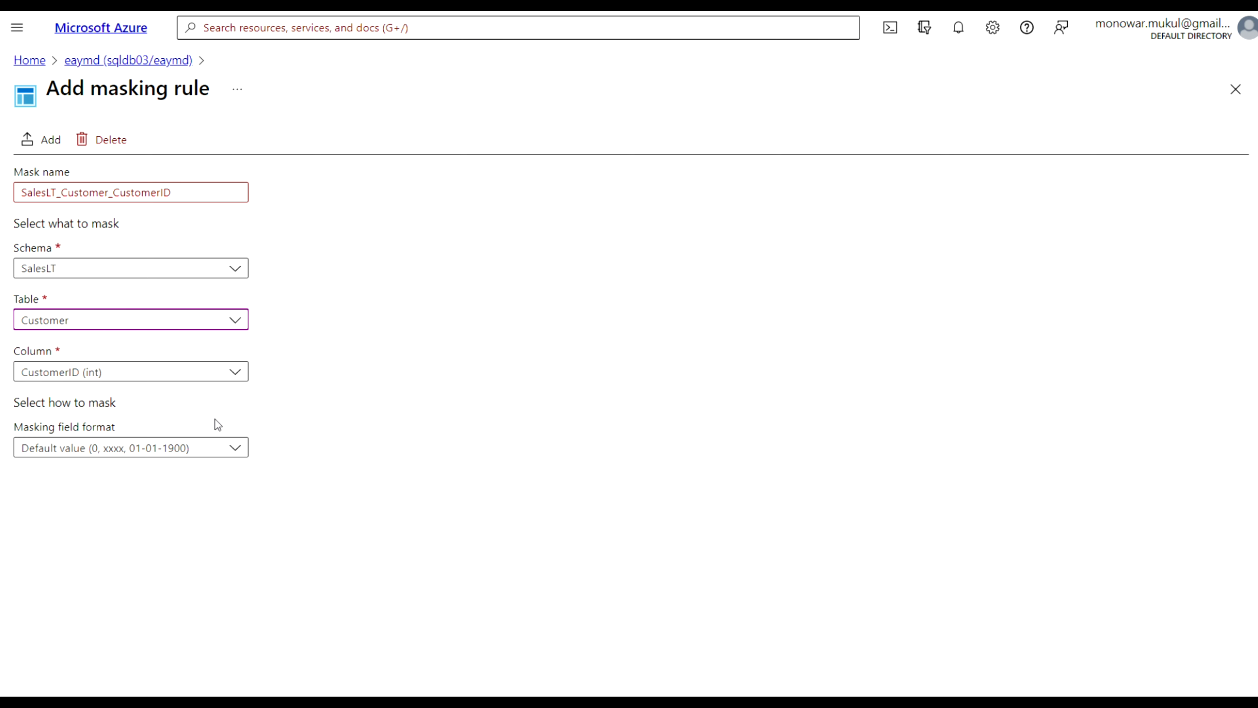
{"action": "left_click", "coordinate": [235, 373]}
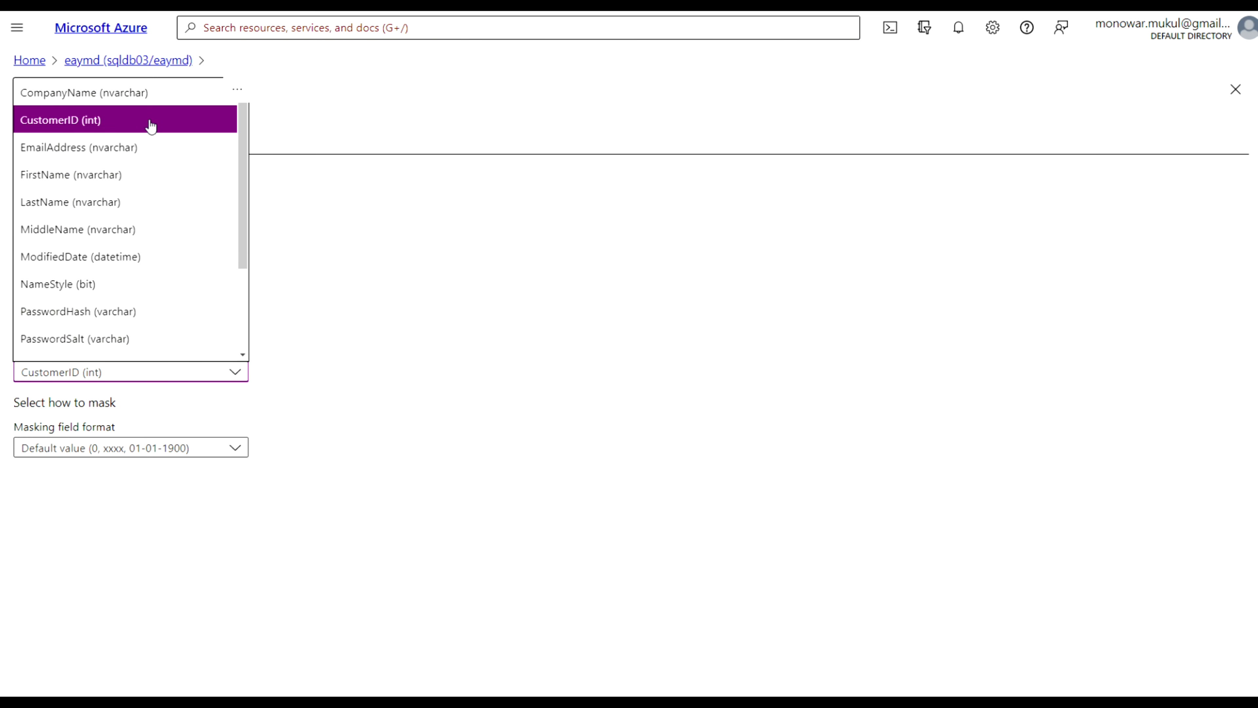
{"action": "left_click", "coordinate": [141, 148]}
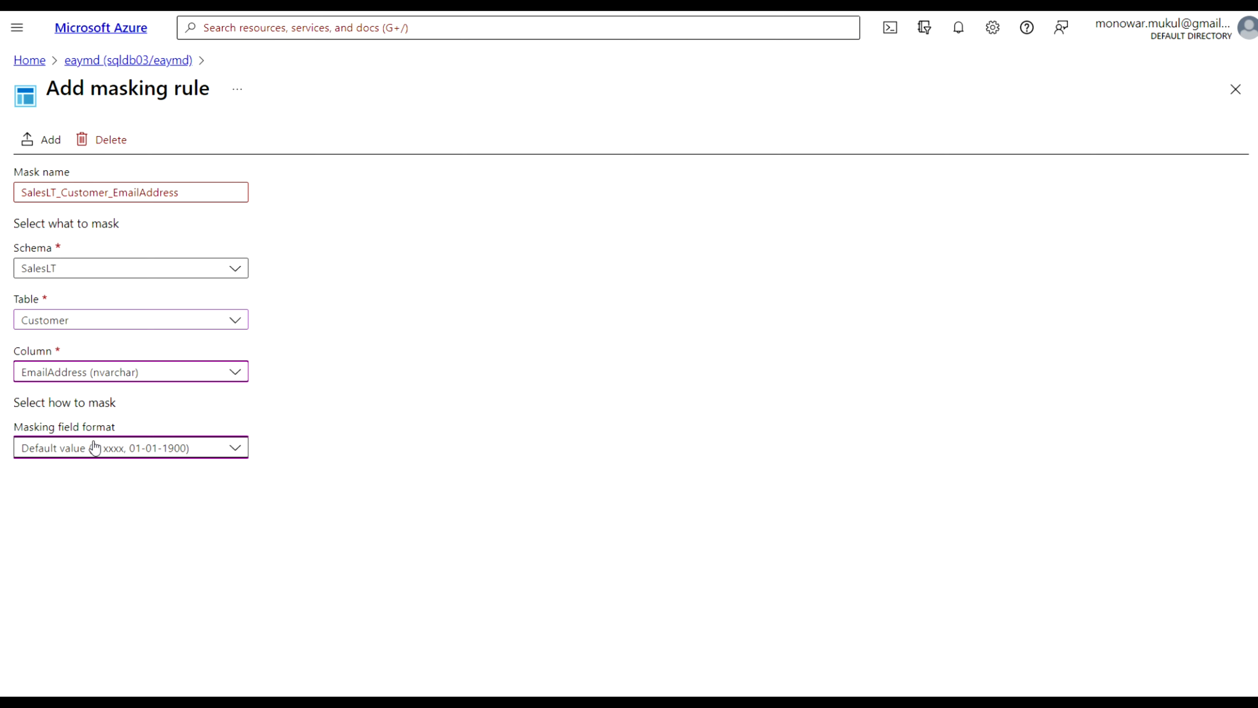
{"action": "left_click", "coordinate": [240, 452]}
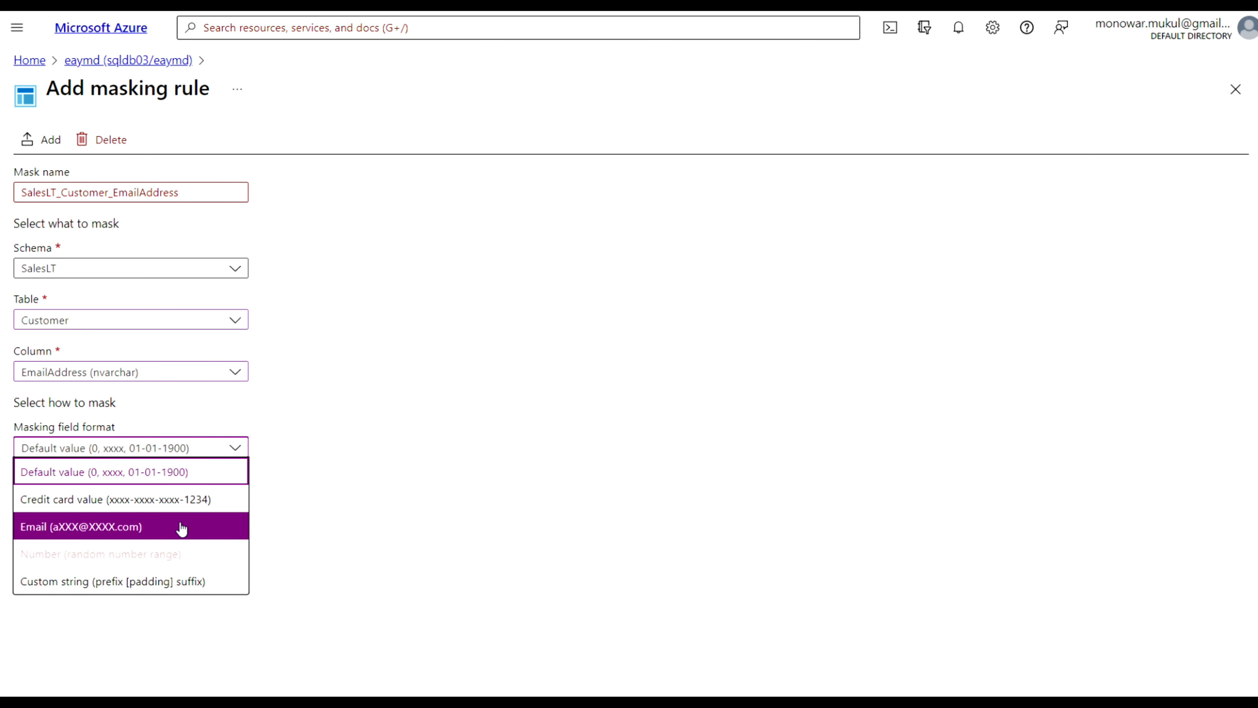
{"action": "left_click", "coordinate": [124, 528]}
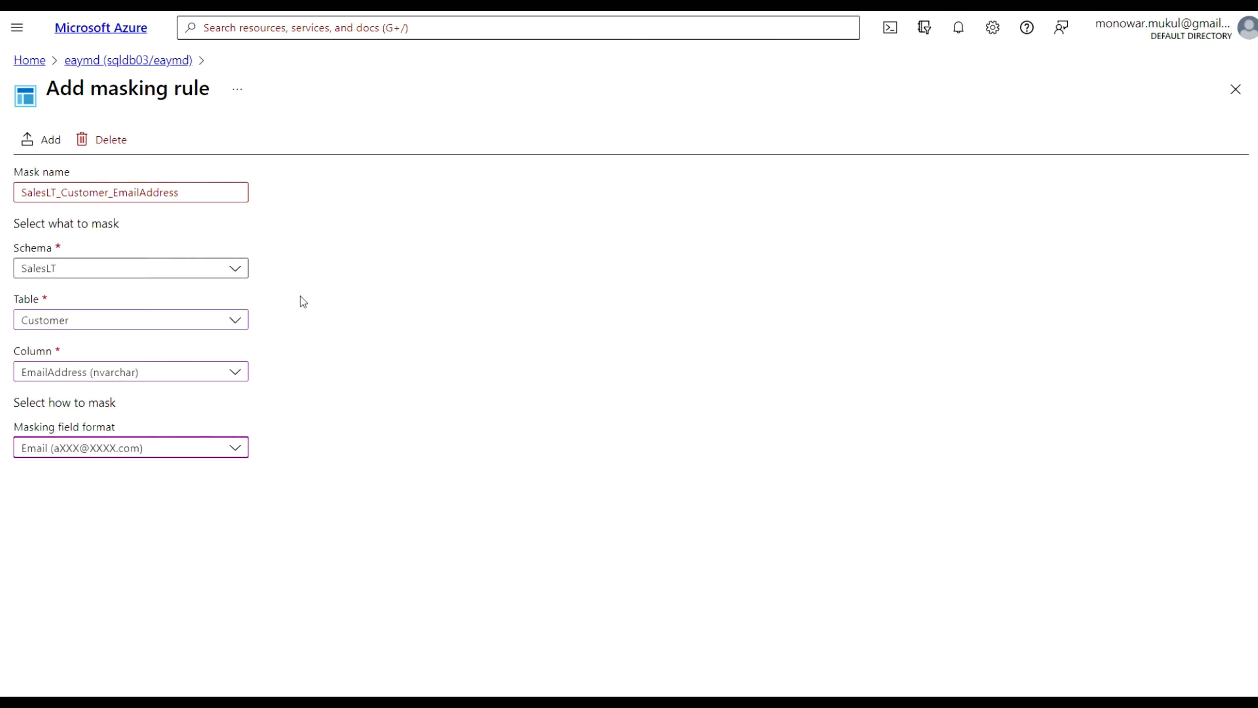
{"action": "left_click", "coordinate": [40, 139]}
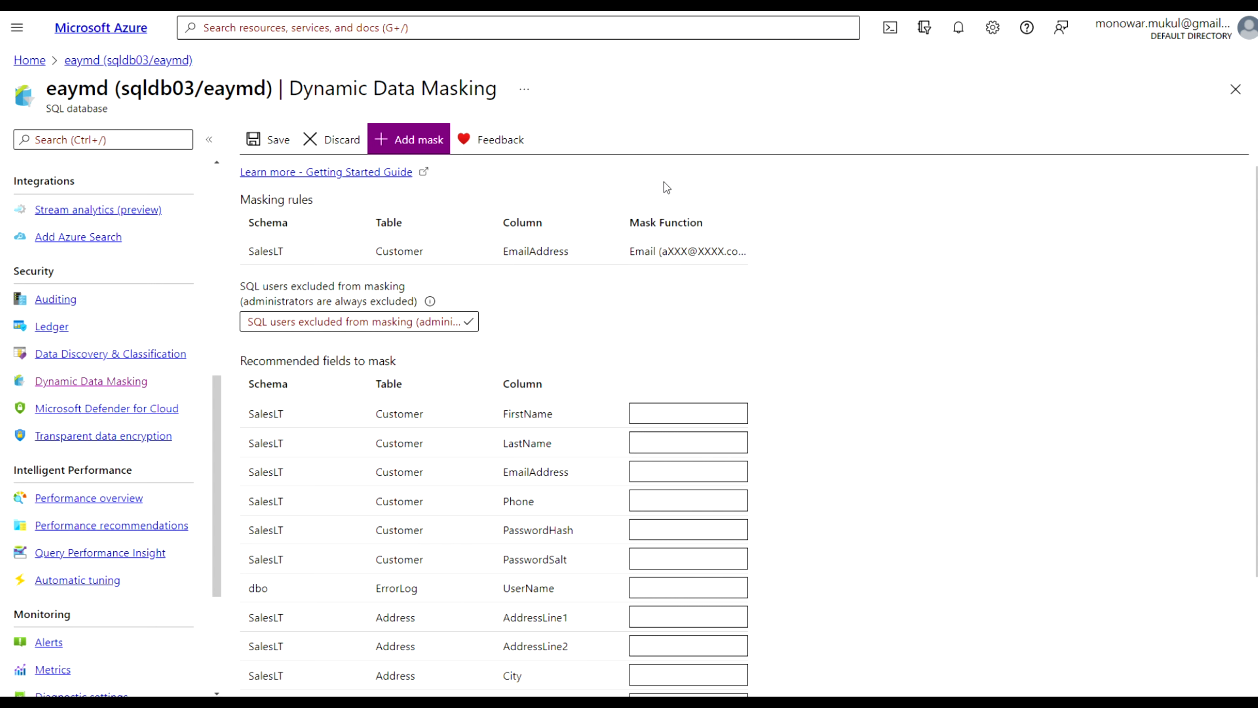
- Start a new masking rule targeting the CreditCardApprovalCode column of the SalesLT SalesOrderHeader table
{"action": "left_click", "coordinate": [409, 142]}
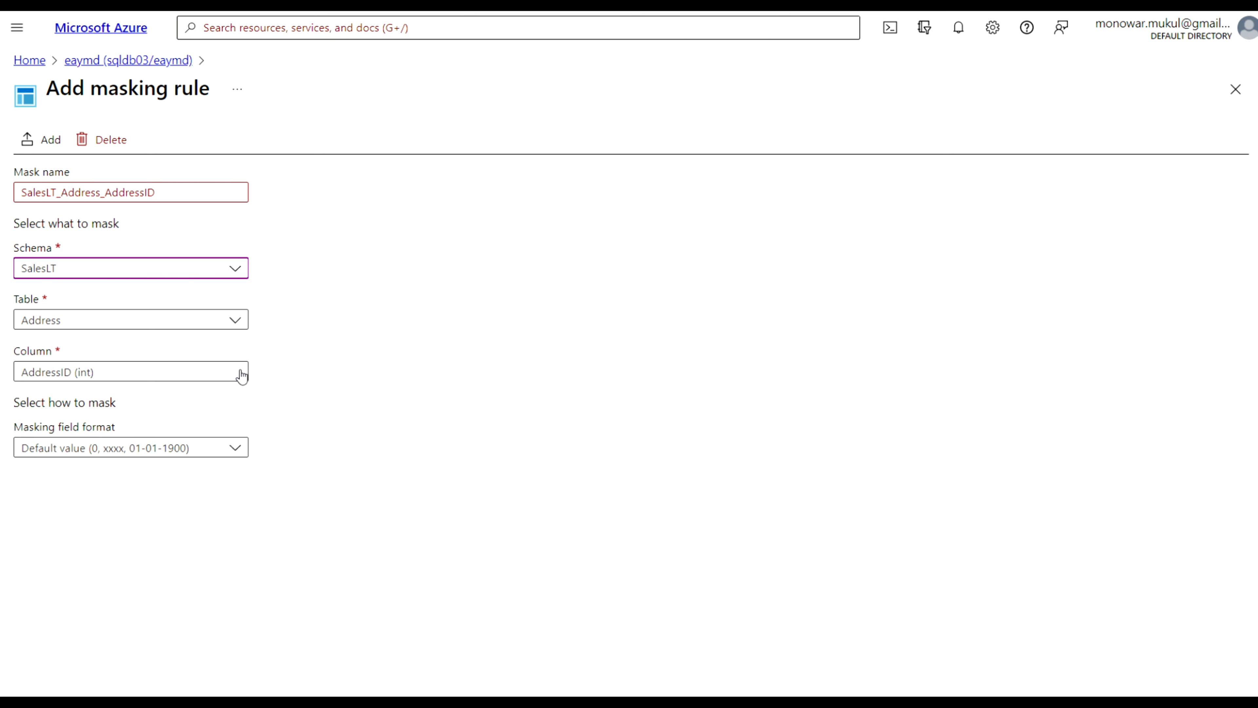
{"action": "left_click", "coordinate": [236, 321]}
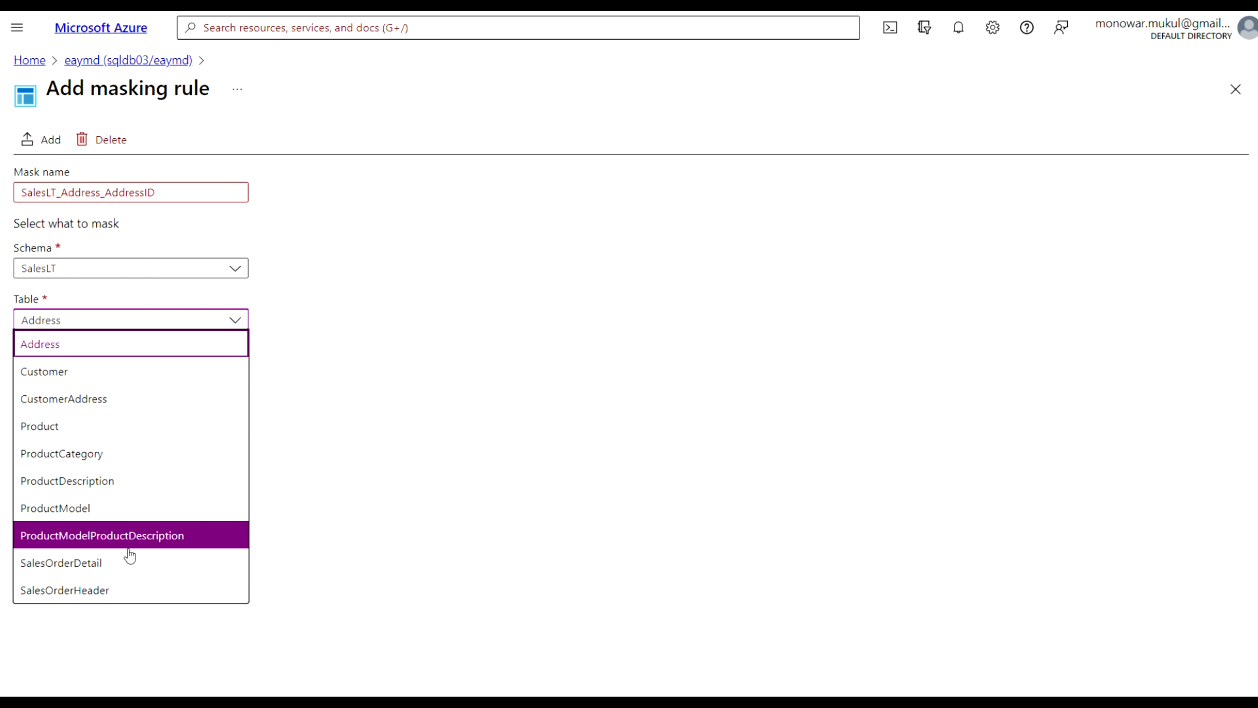
{"action": "left_click", "coordinate": [106, 589]}
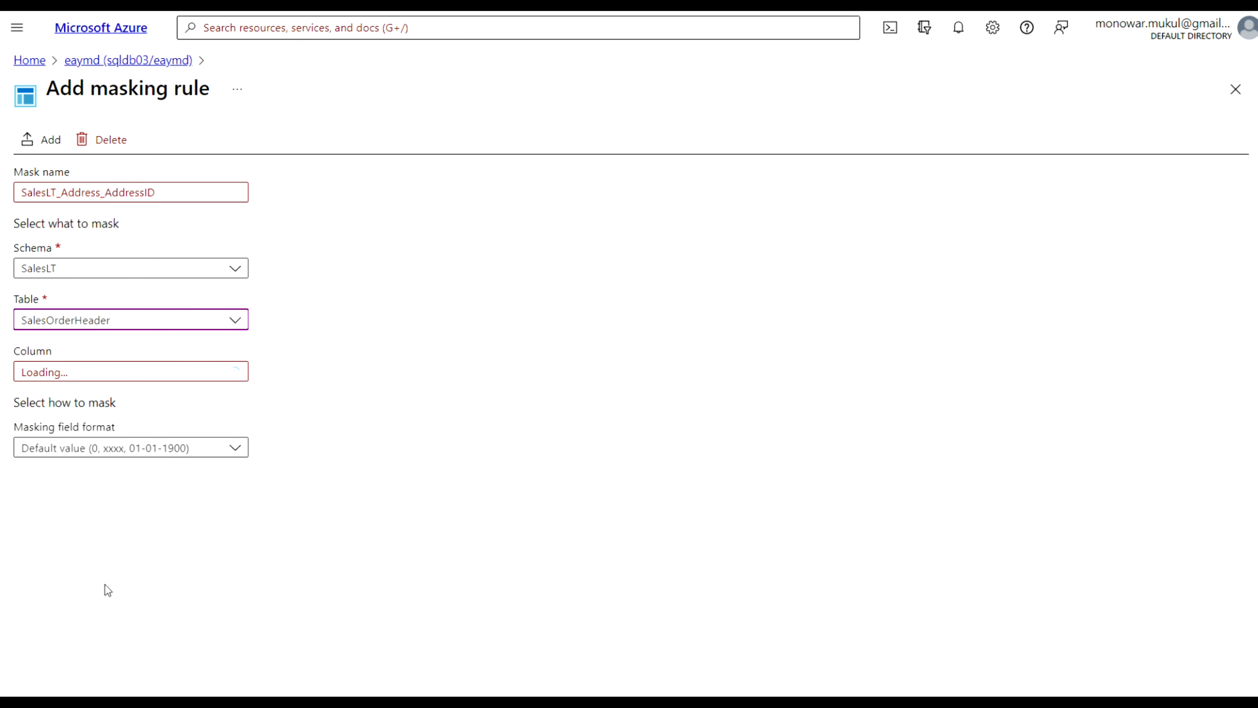
{"action": "left_click", "coordinate": [240, 375]}
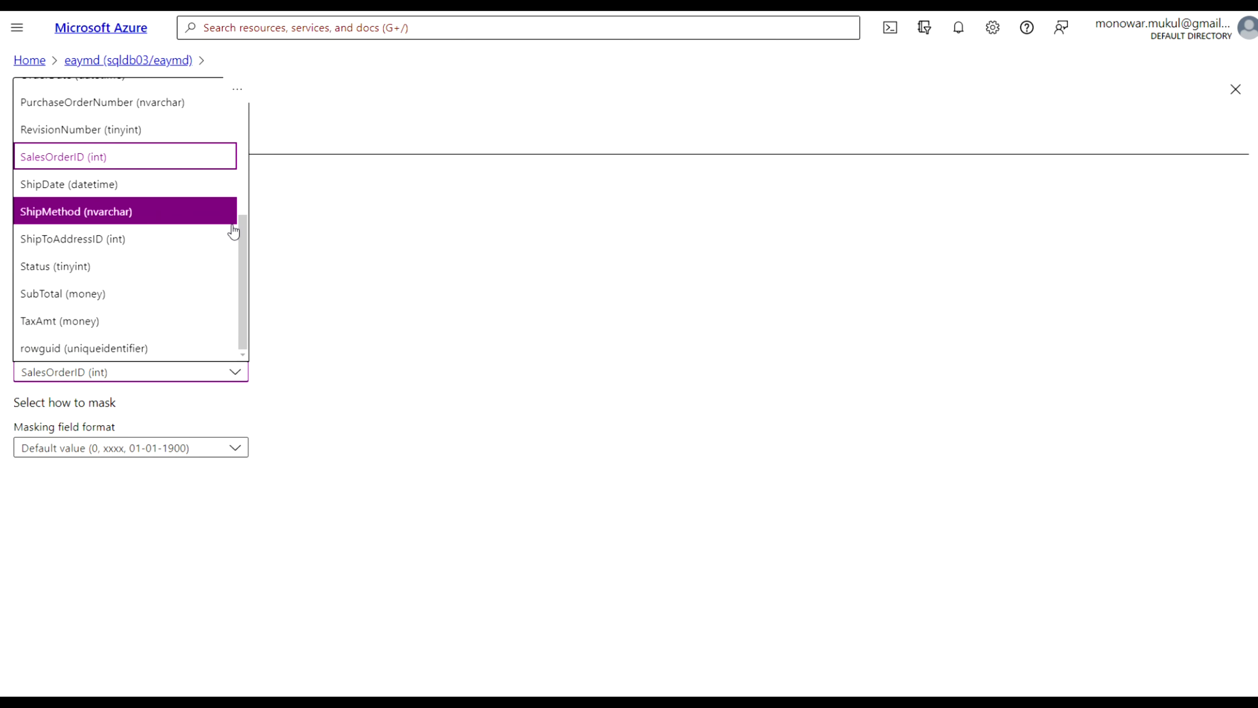
{"action": "left_click_drag", "start_coordinate": [243, 221], "coordinate": [255, 102]}
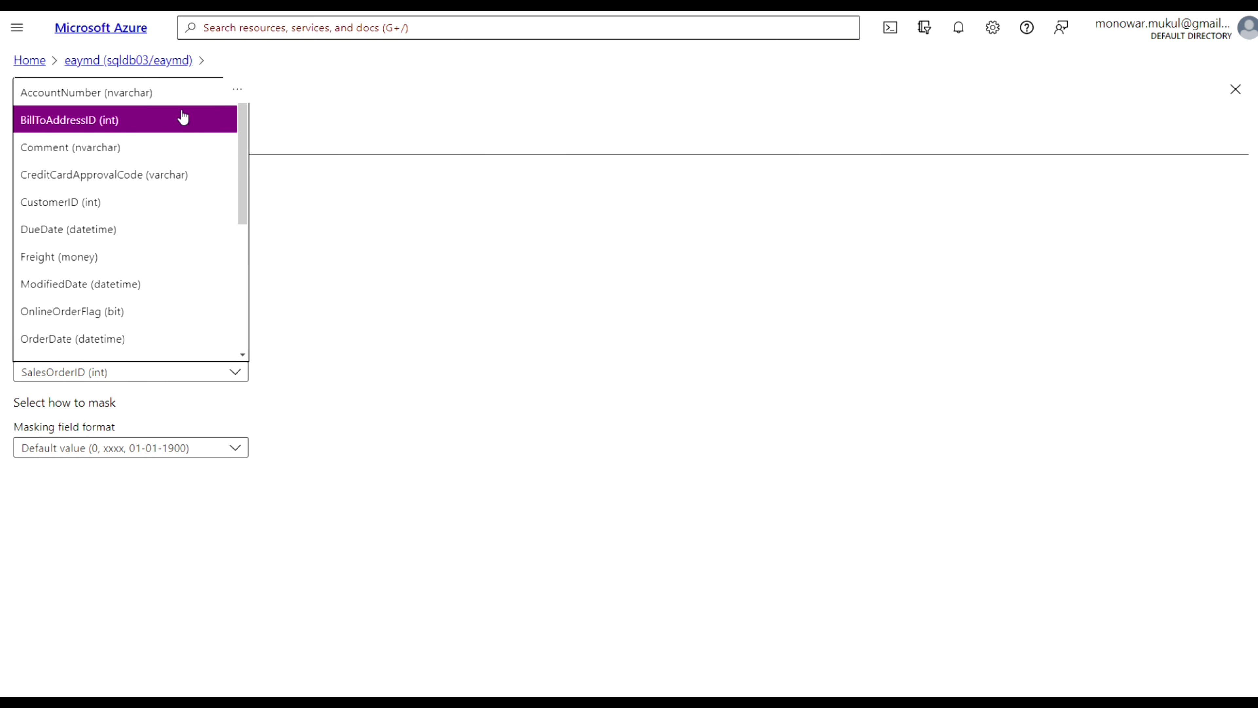
{"action": "left_click_drag", "start_coordinate": [244, 167], "coordinate": [262, 141]}
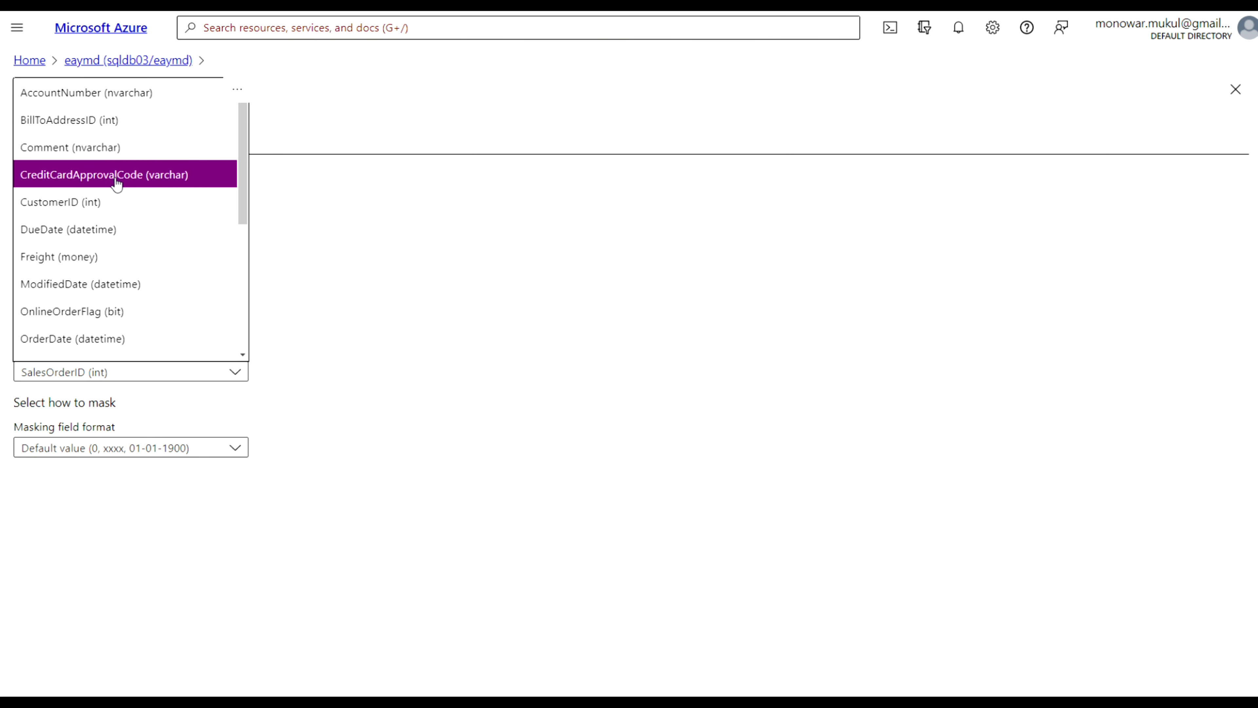
{"action": "left_click", "coordinate": [133, 176]}
- Use the Custom string format with exposed prefix 3 and exposed suffix 2 for the mask, and add the rule
{"action": "left_click", "coordinate": [236, 449]}
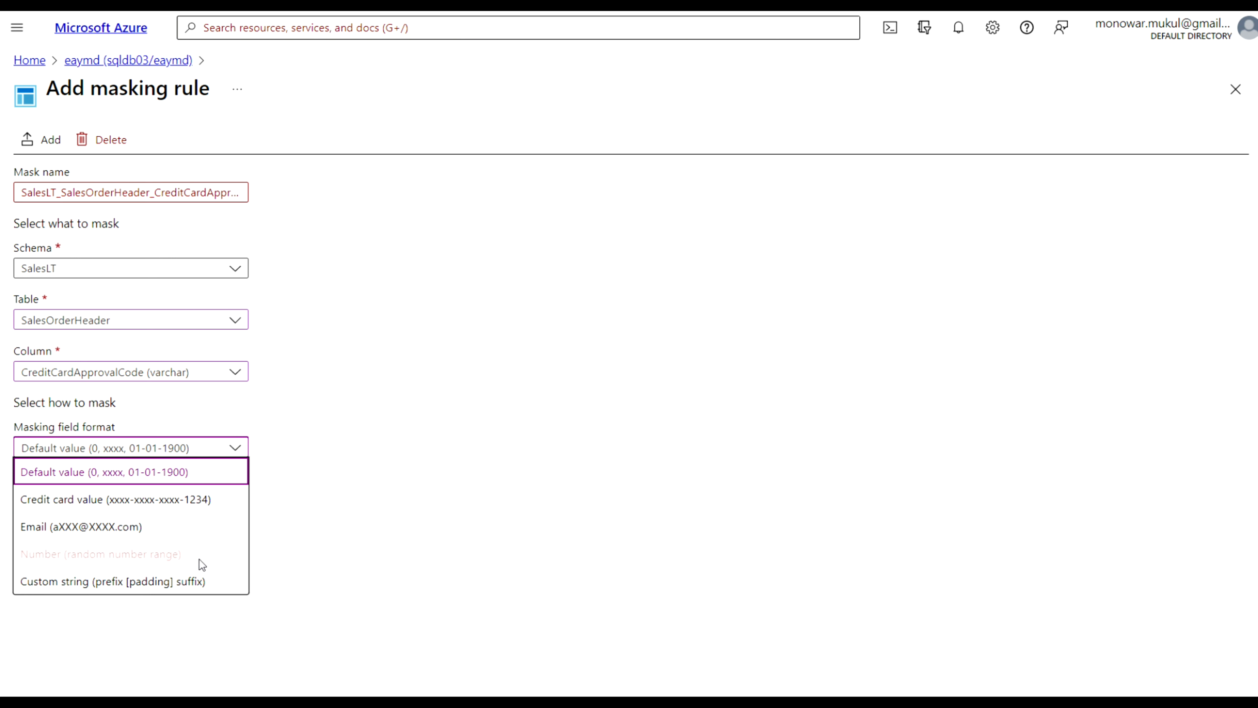
{"action": "left_click", "coordinate": [172, 585]}
{"action": "left_click", "coordinate": [52, 517]}
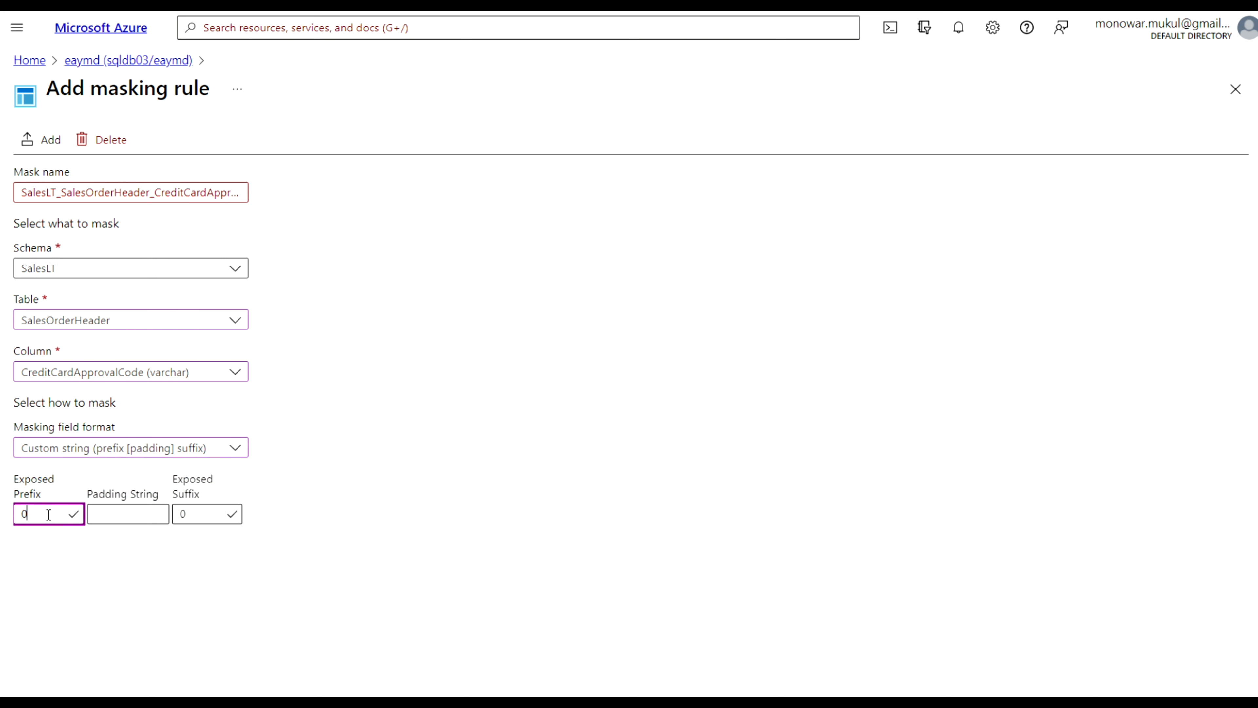
{"action": "left_click_drag", "start_coordinate": [48, 515], "coordinate": [20, 514]}
{"action": "type", "text": "3"}
{"action": "left_click", "coordinate": [214, 515]}
{"action": "left_click_drag", "start_coordinate": [195, 513], "coordinate": [174, 518]}
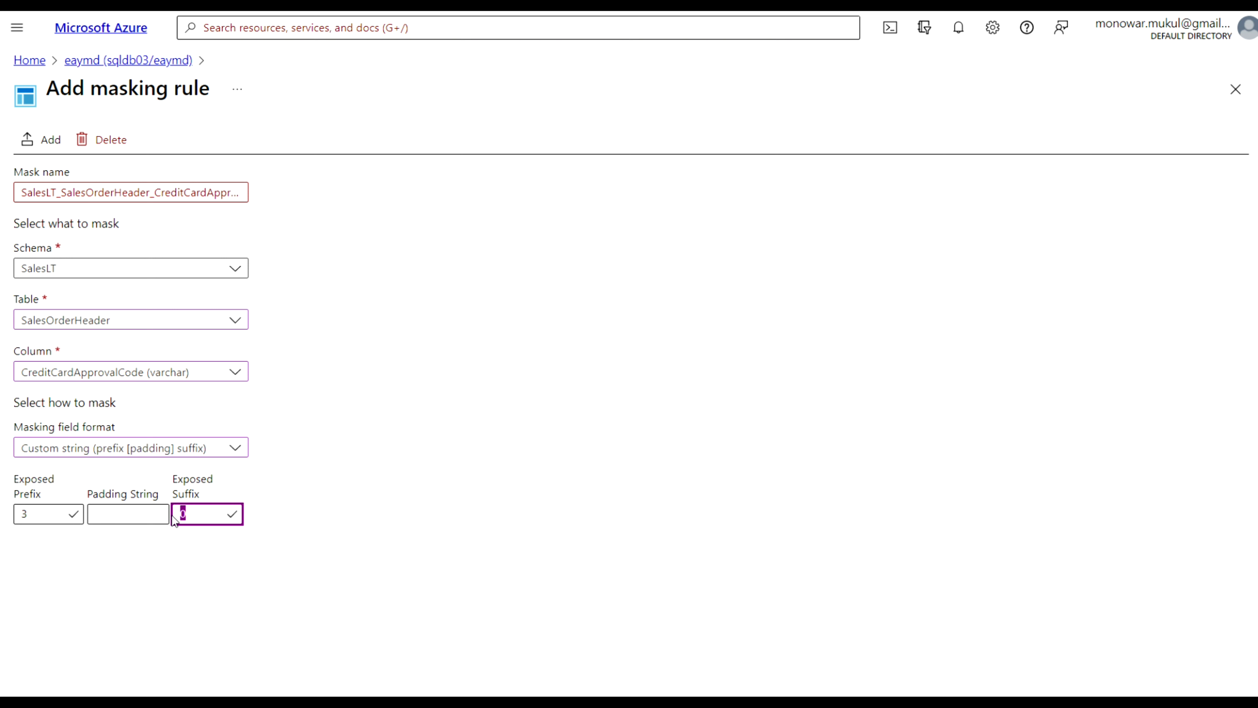
{"action": "type", "text": "2"}
{"action": "left_click", "coordinate": [44, 147]}
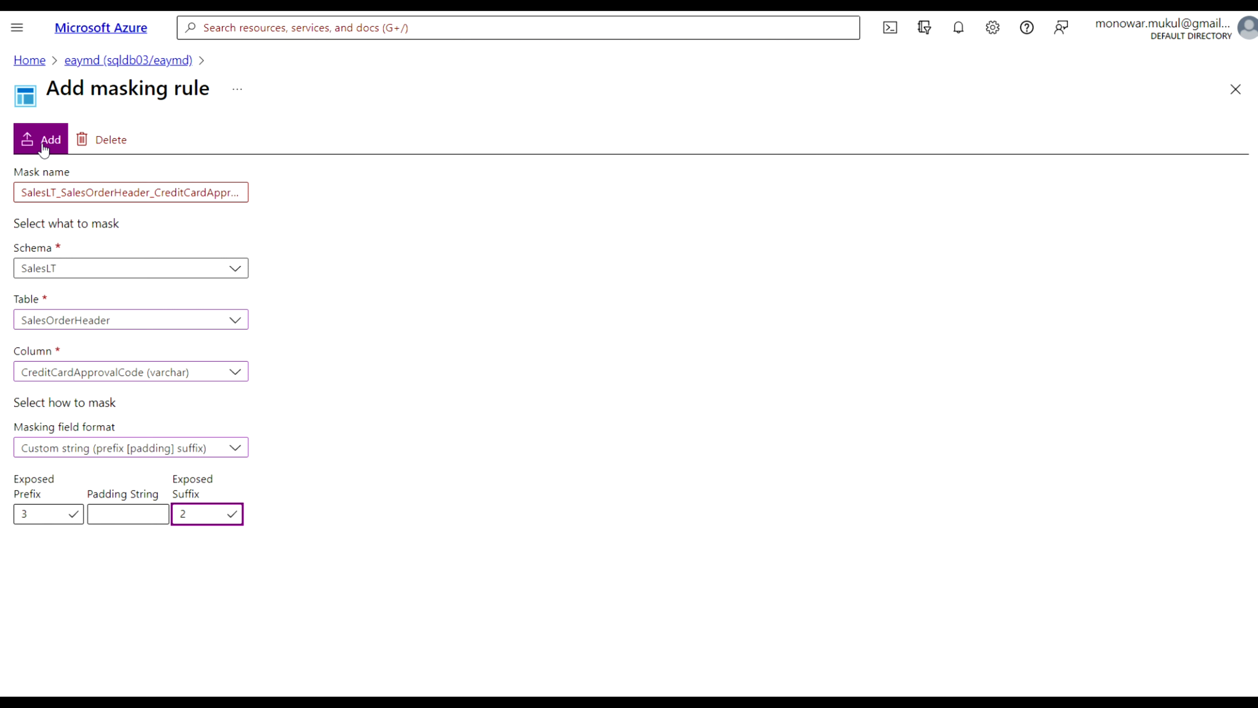
{"action": "left_click", "coordinate": [44, 148]}
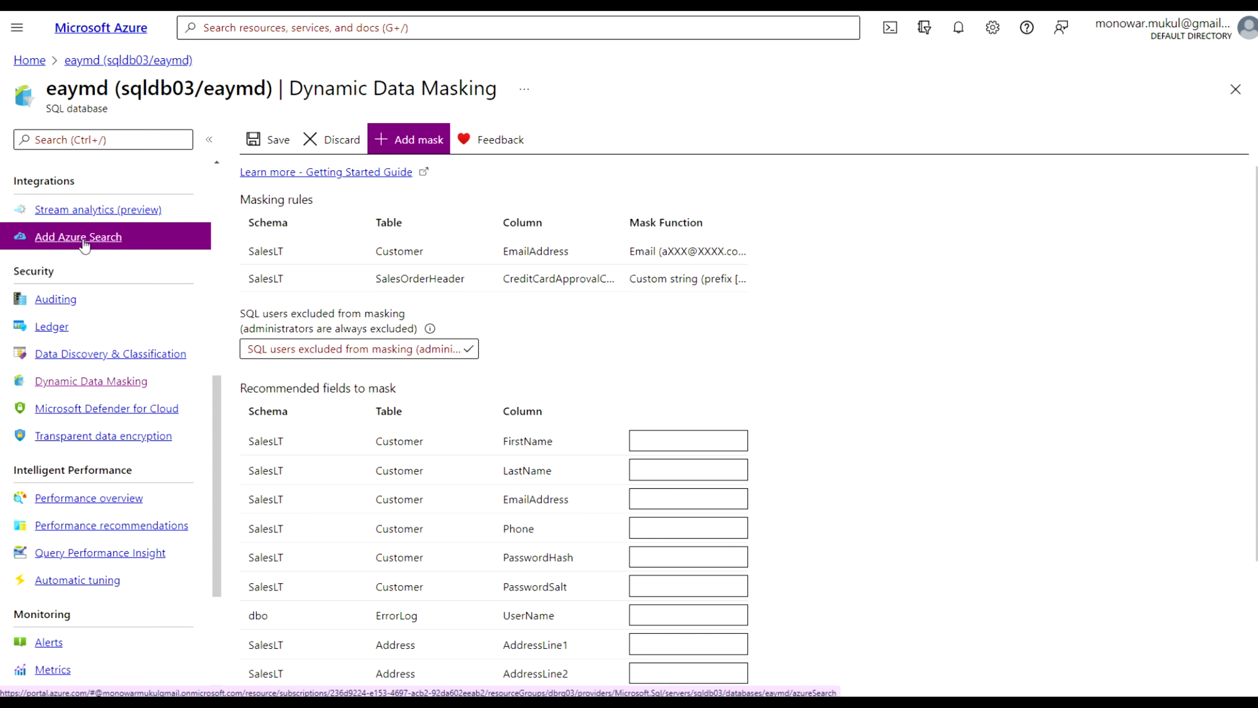
{"action": "left_click_drag", "start_coordinate": [217, 395], "coordinate": [218, 161]}
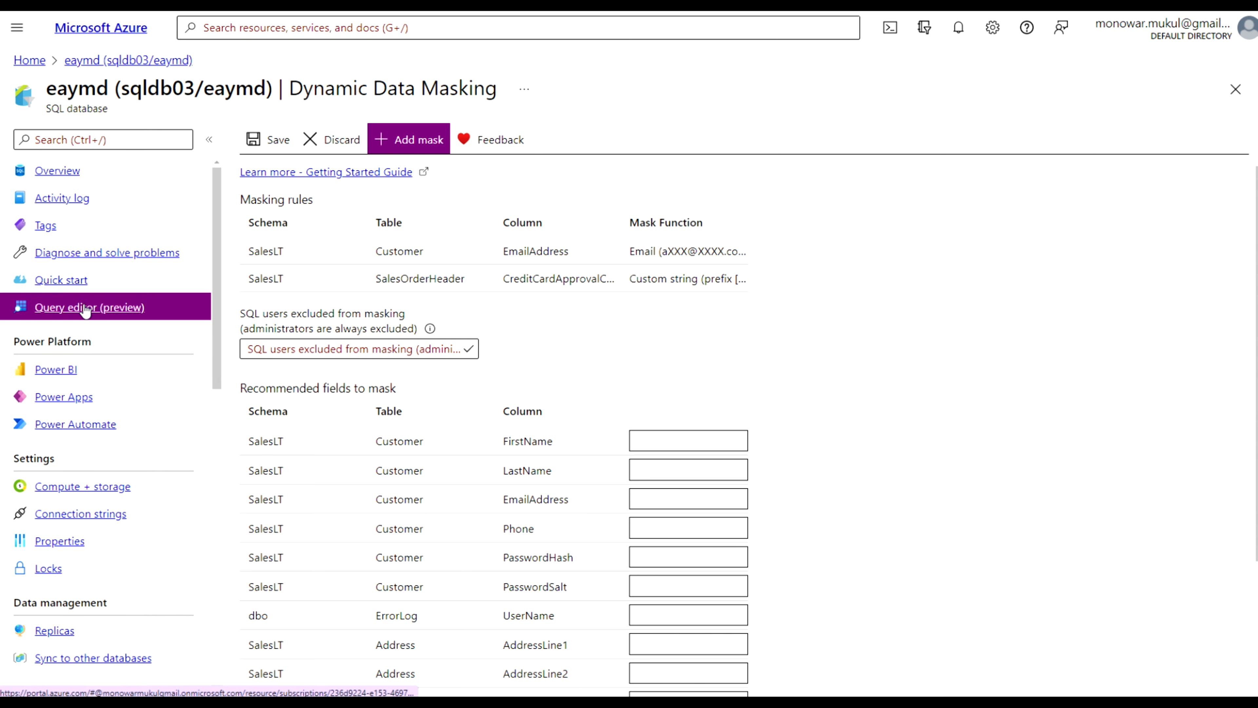
{"action": "left_click", "coordinate": [66, 309]}
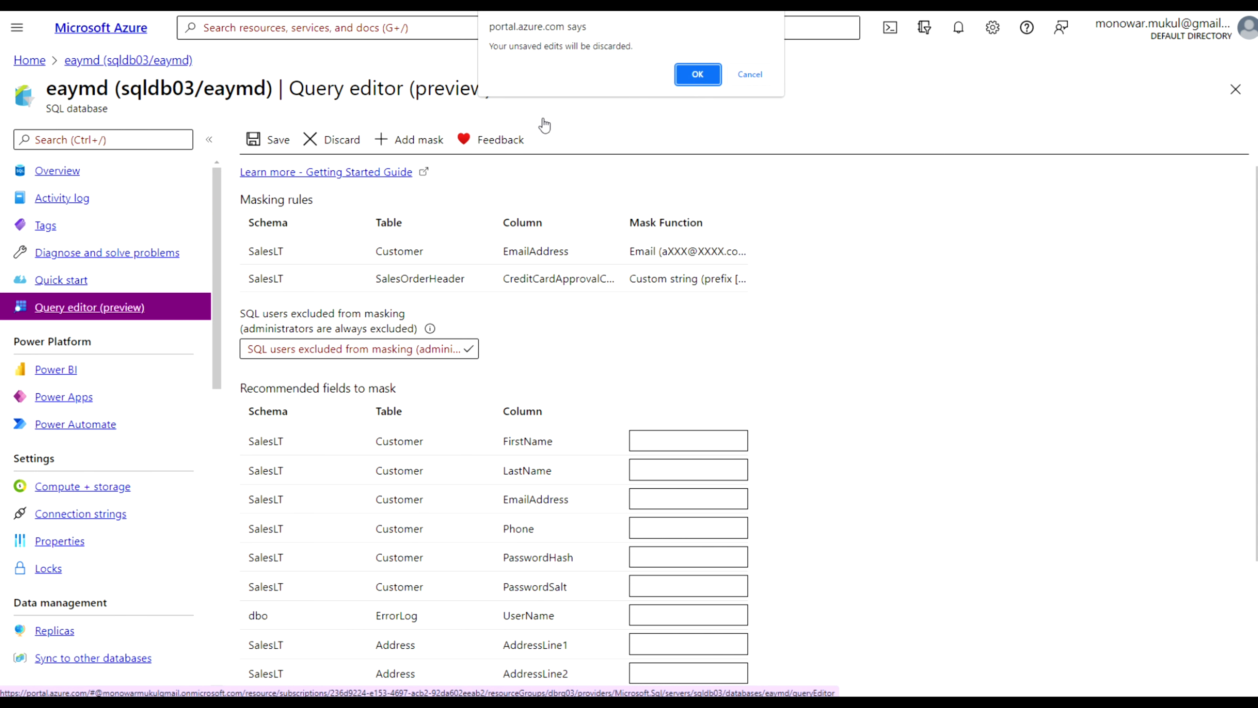
{"action": "left_click", "coordinate": [748, 74]}
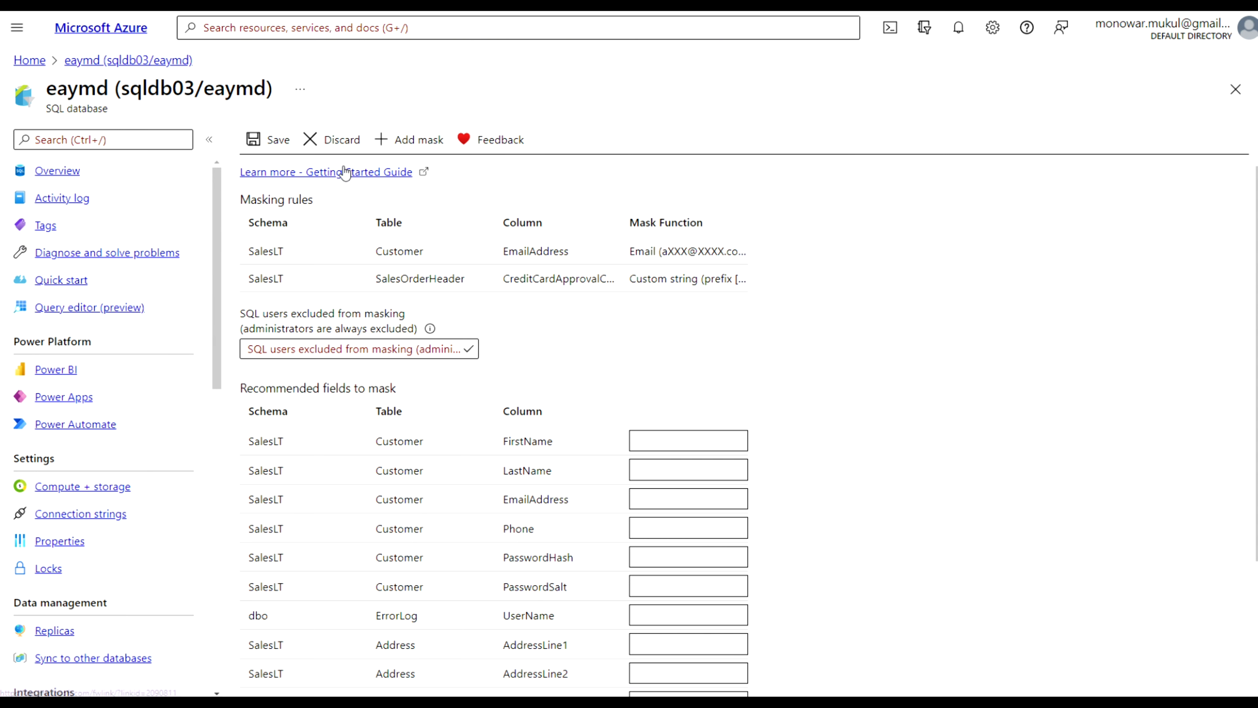
- Save the Dynamic Data Masking settings of the eaymd database and dismiss the confirmation
{"action": "left_click", "coordinate": [280, 144]}
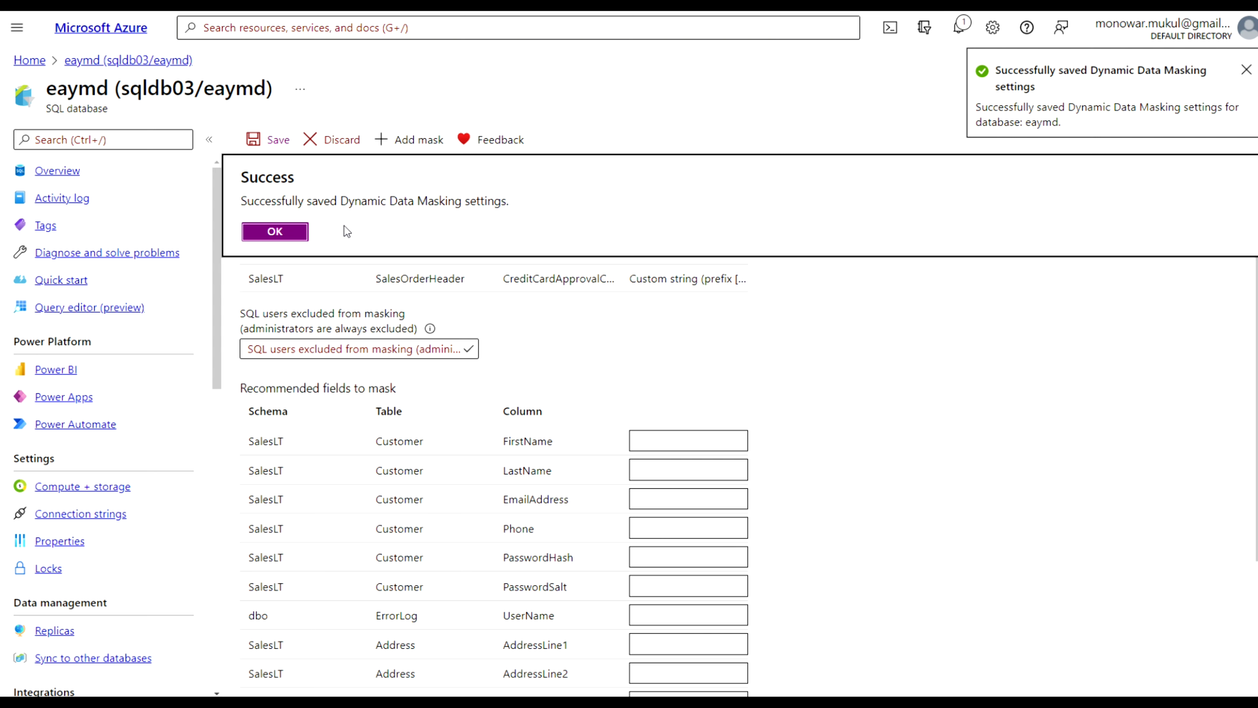
{"action": "left_click", "coordinate": [293, 231]}
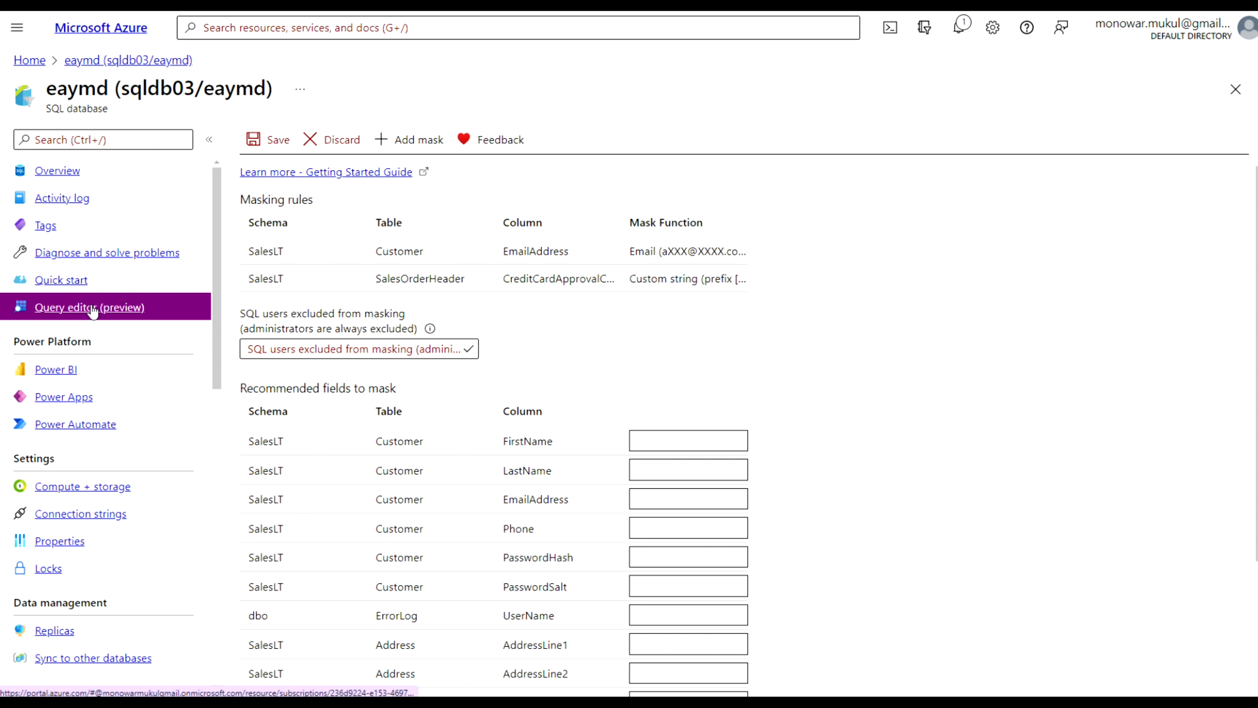
- Open the database's Query editor and log in with SQL server authentication as azureadmin, entering the account password
{"action": "left_click", "coordinate": [93, 308]}
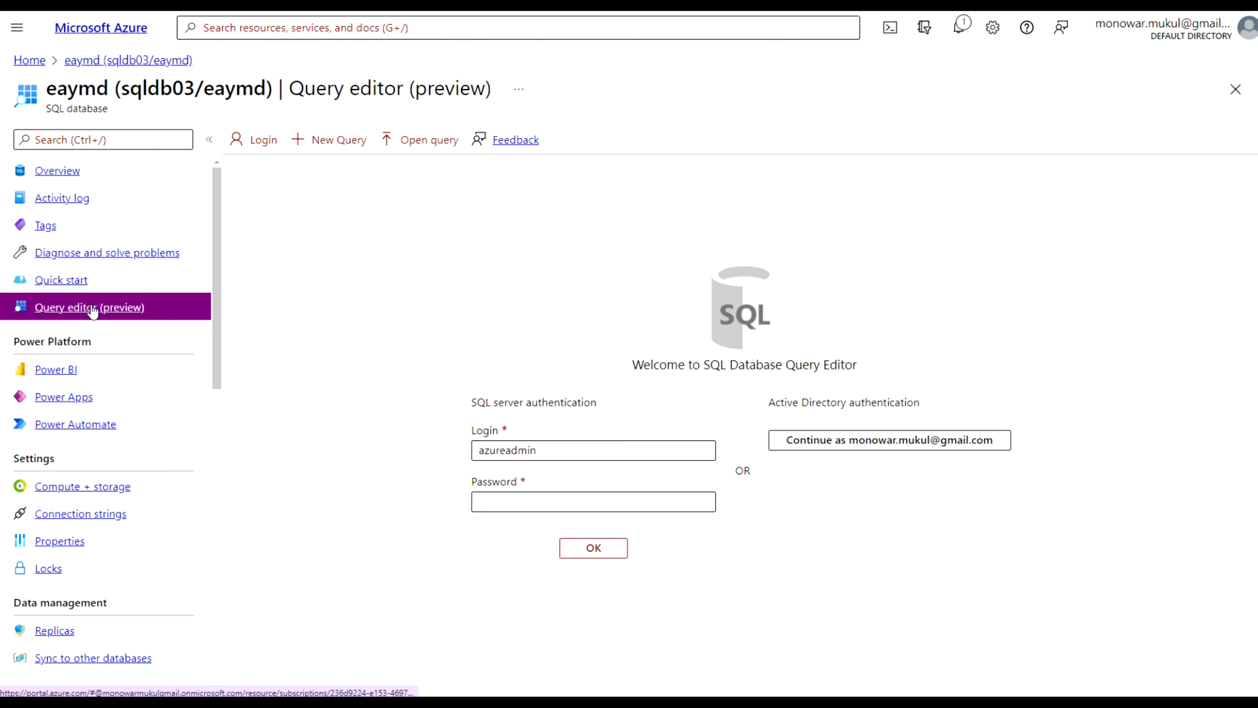
{"action": "left_click", "coordinate": [513, 503]}
{"action": "type", "text": "***************"}
{"action": "left_click", "coordinate": [585, 554]}
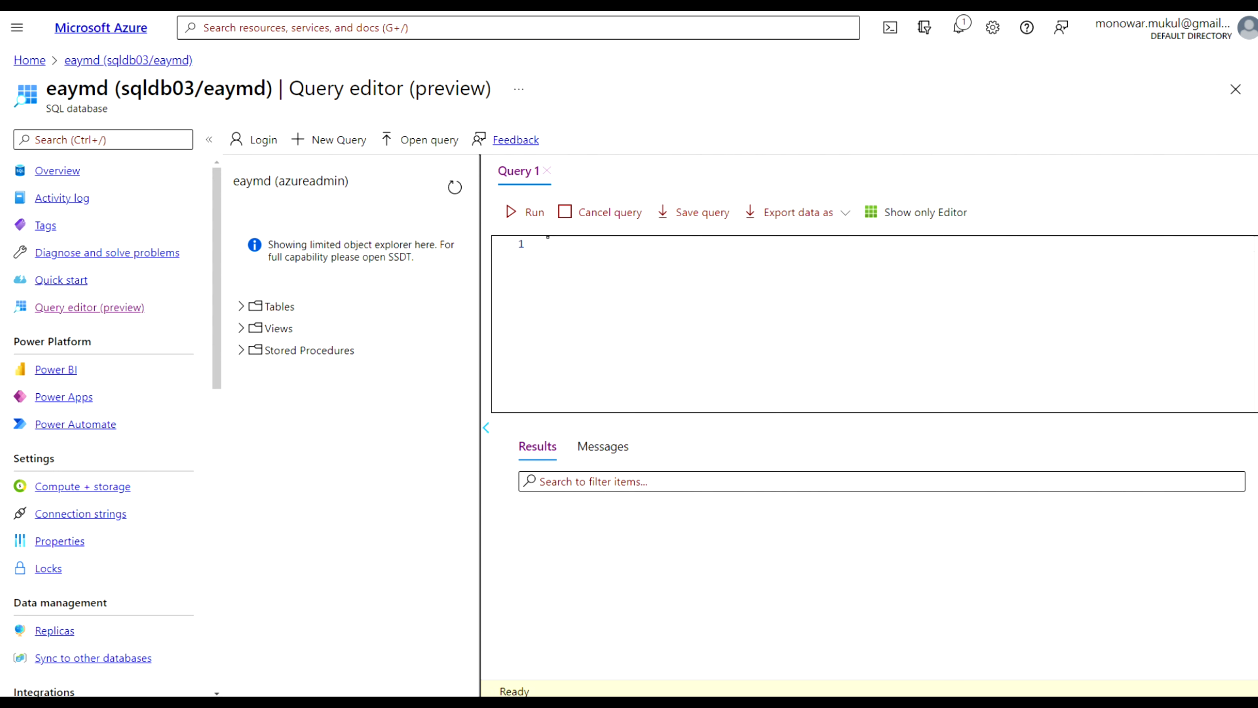
- List the database tables and try to run the query "select firstname, emailadress from salesLT.customer"
{"action": "left_click", "coordinate": [242, 308]}
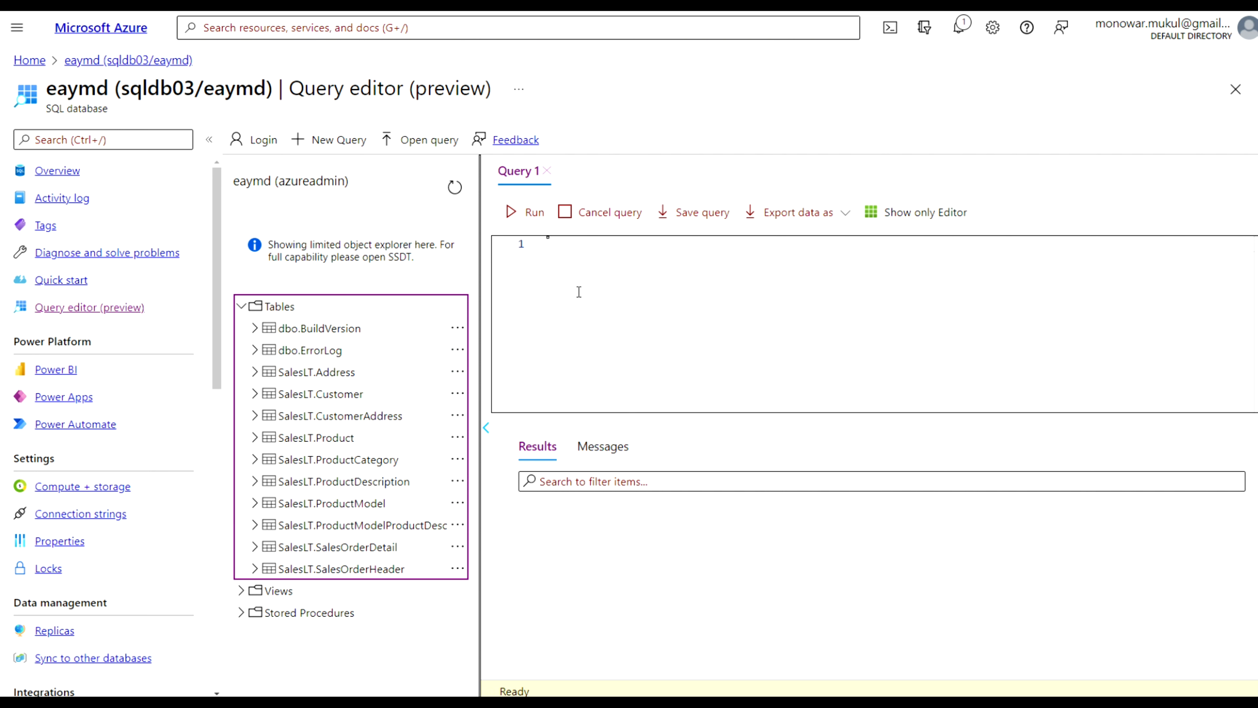
{"action": "left_click", "coordinate": [570, 250]}
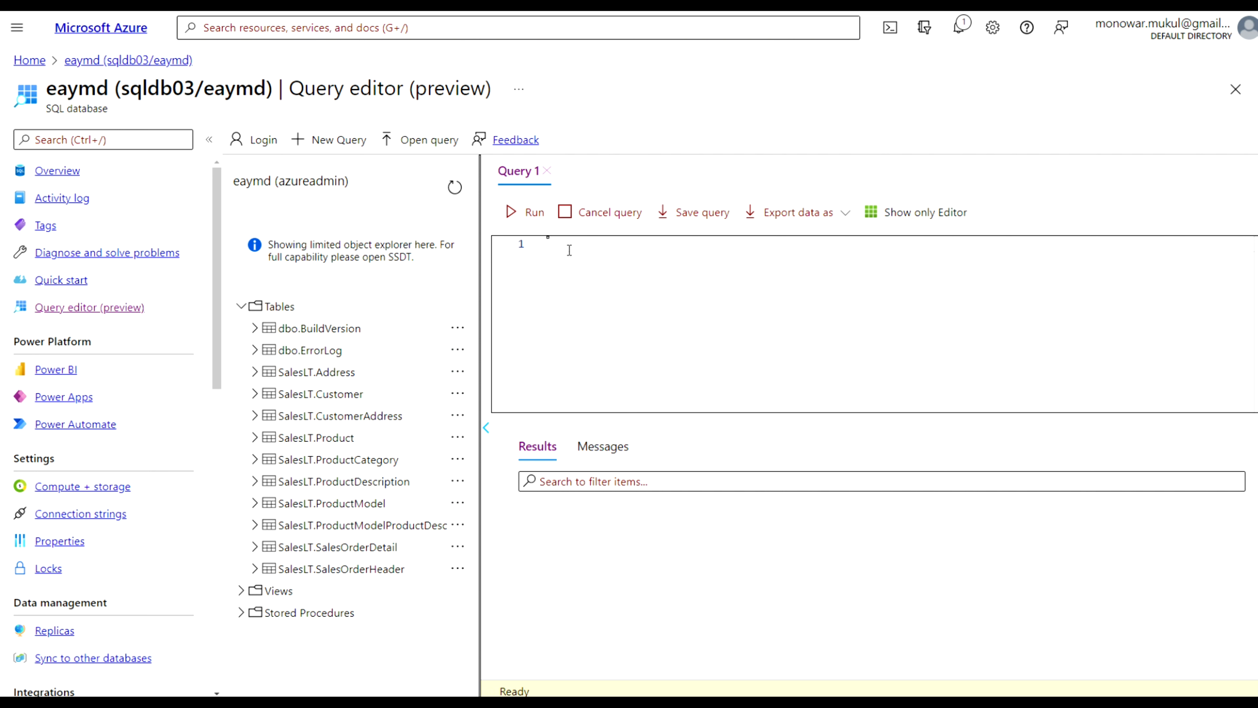
{"action": "type", "text": "select firstname, emailadress from salesLT.customer"}
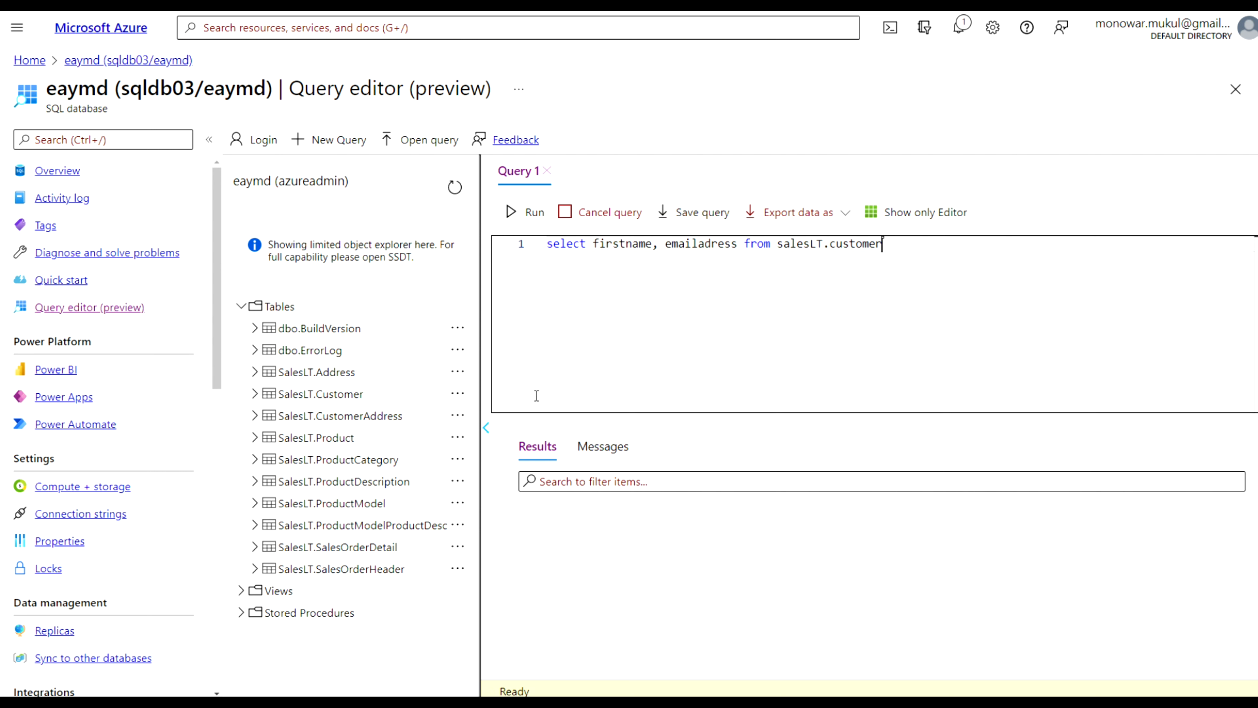
{"action": "left_click", "coordinate": [534, 215]}
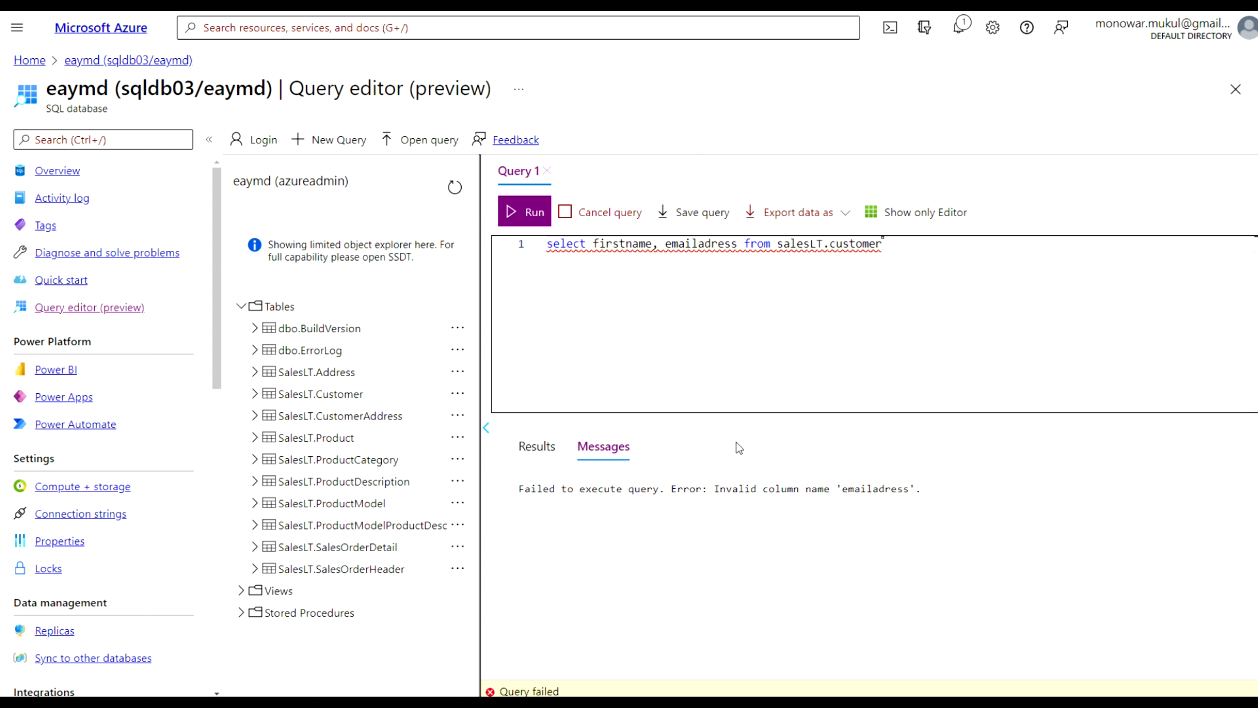
- Expand the SalesLT.Customer table in the object explorer and check the exact spelling of its column names
{"action": "left_click", "coordinate": [254, 395]}
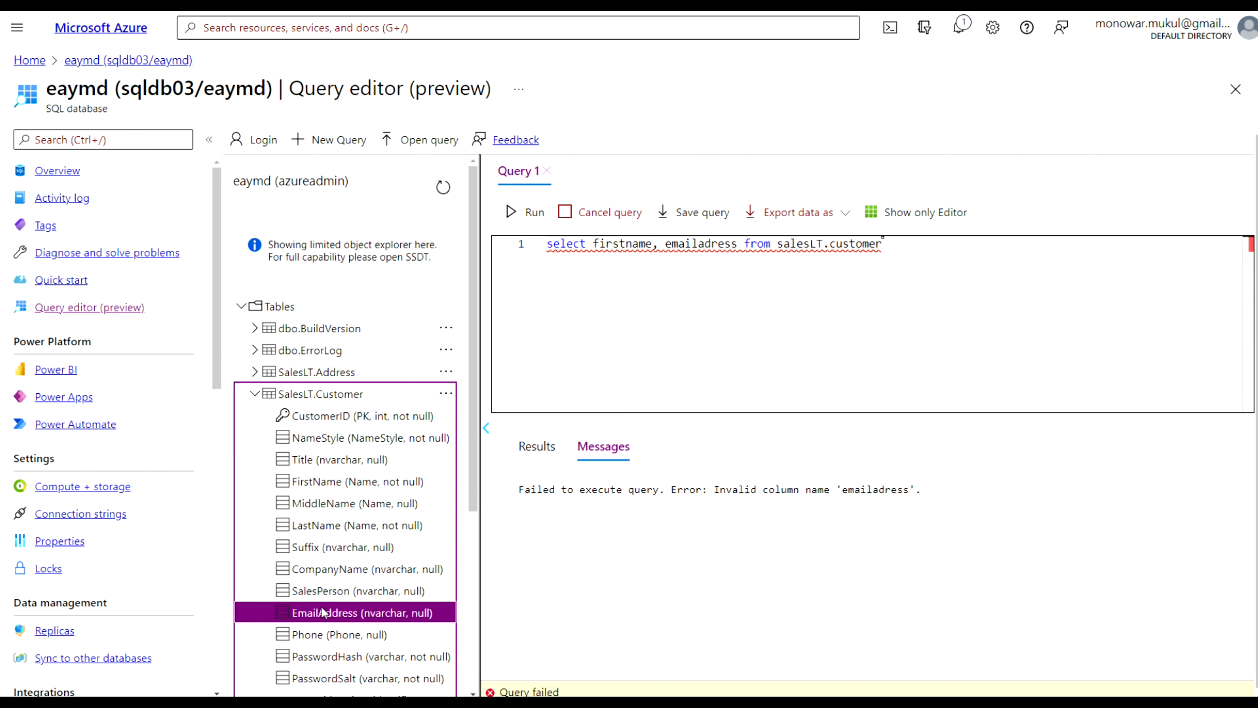
{"action": "scroll", "coordinate": [321, 606], "scroll_direction": "down", "scroll_amount": 1}
{"action": "scroll", "coordinate": [322, 606], "scroll_direction": "down", "scroll_amount": 2}
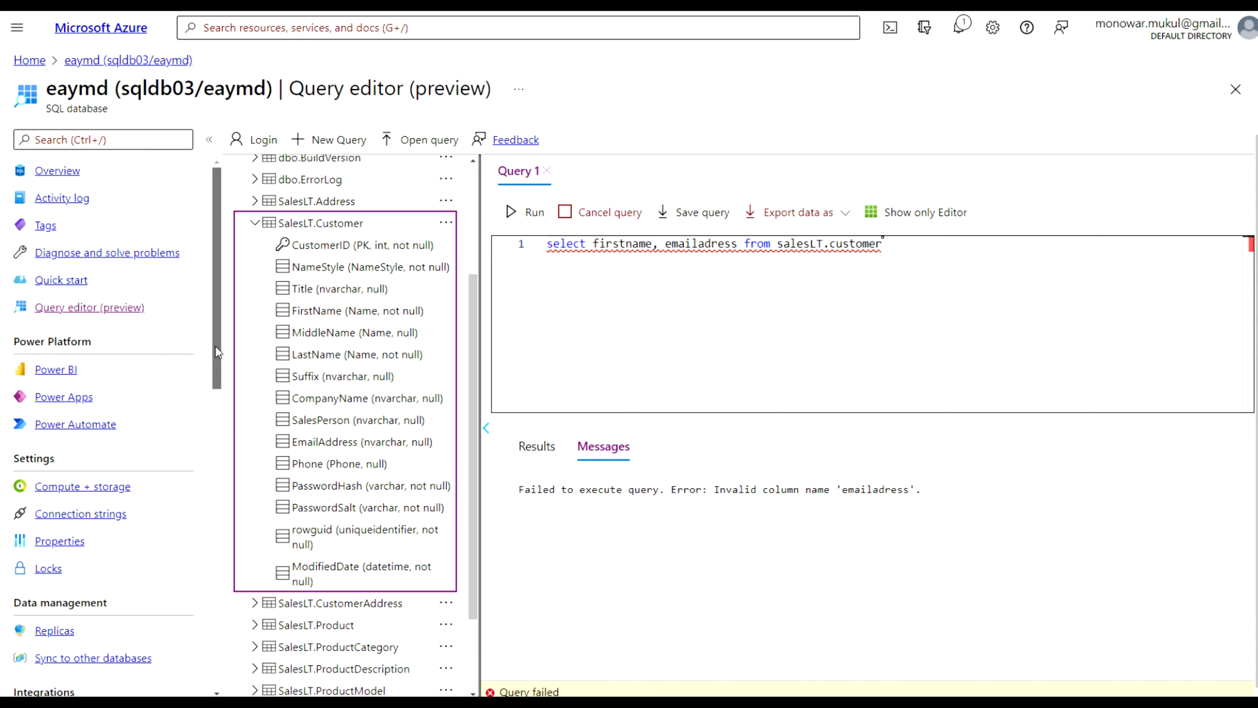
{"action": "left_click_drag", "start_coordinate": [216, 346], "coordinate": [215, 348]}
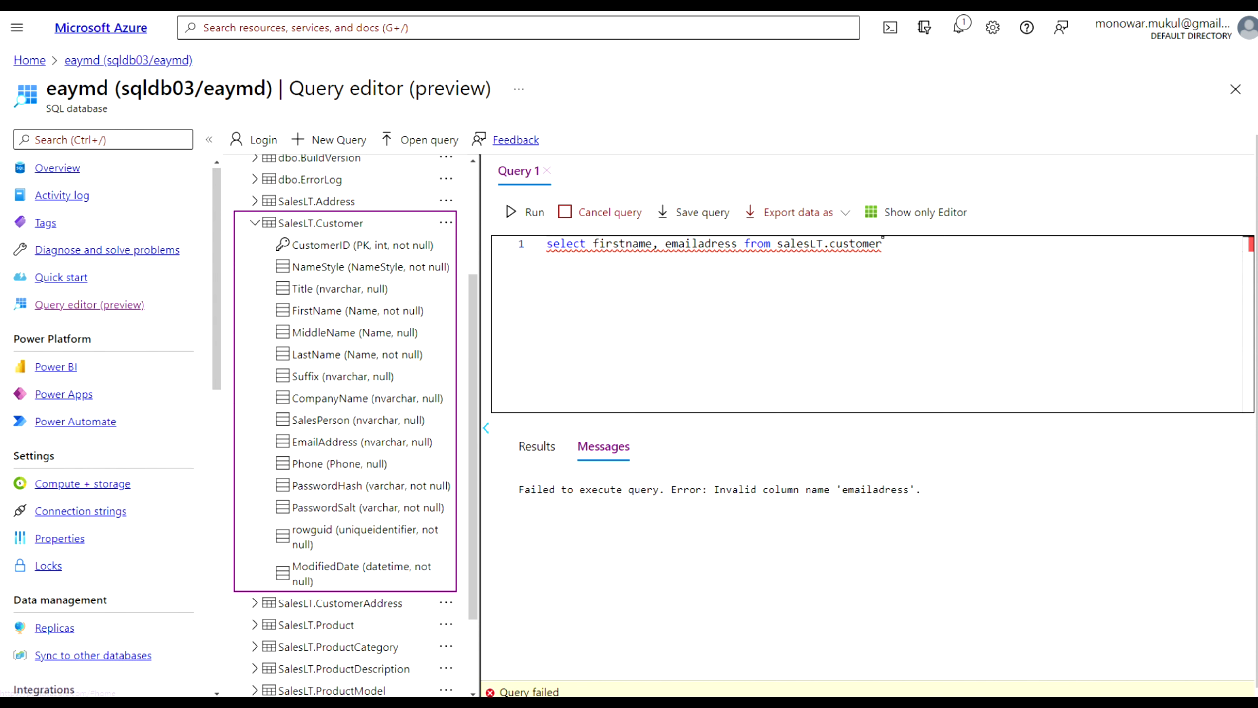
- Duplicate the query editor page in a second browser tab, continue with the signed-in account, and look through the database's security settings
{"action": "right_click", "coordinate": [67, 2]}
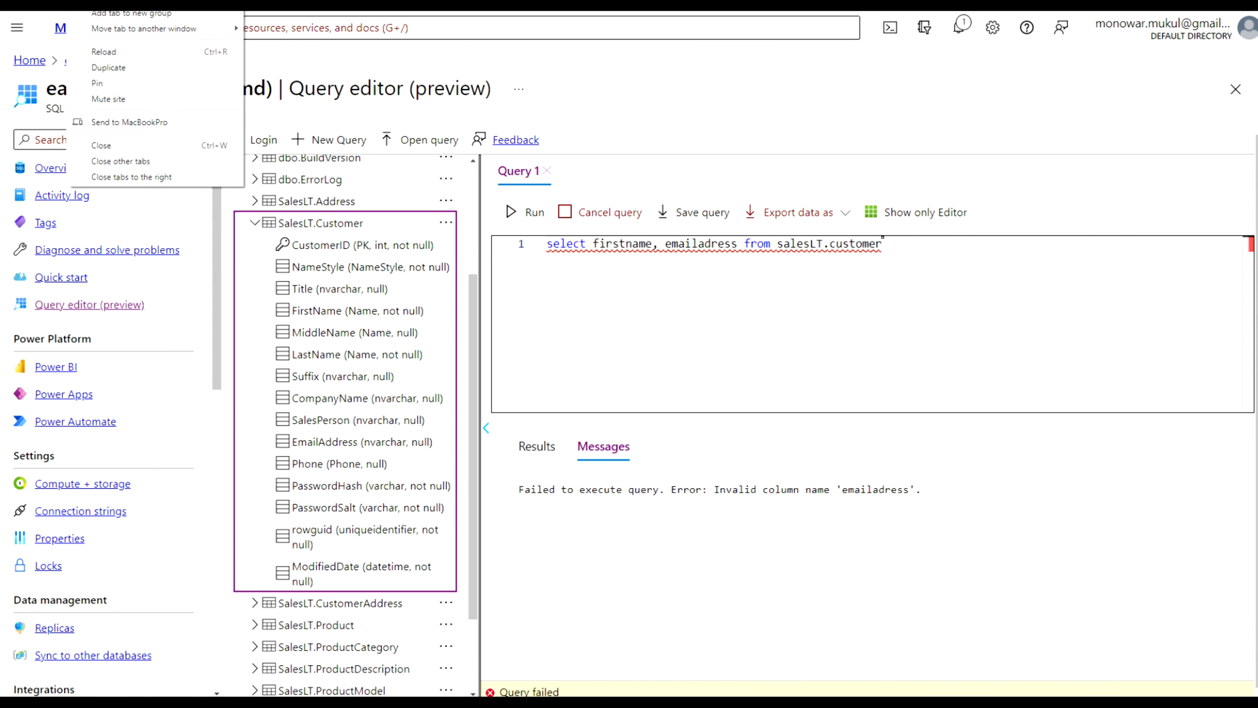
{"action": "left_click", "coordinate": [117, 68]}
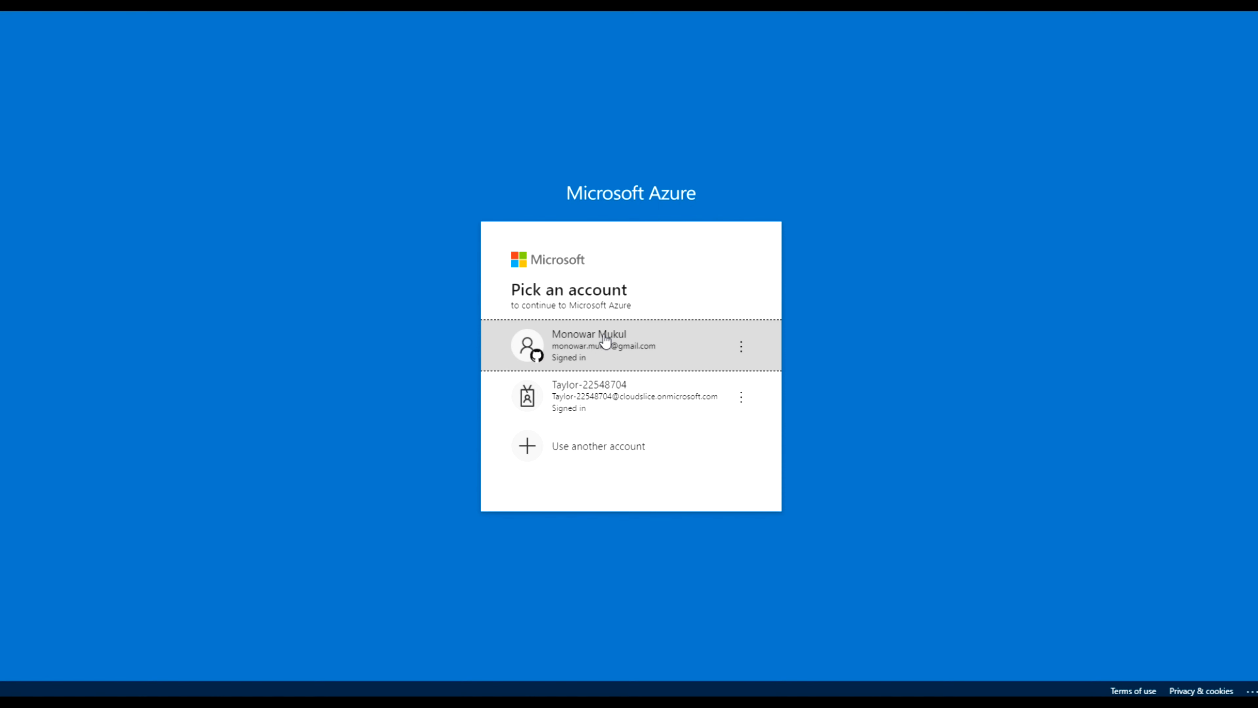
{"action": "left_click", "coordinate": [604, 341]}
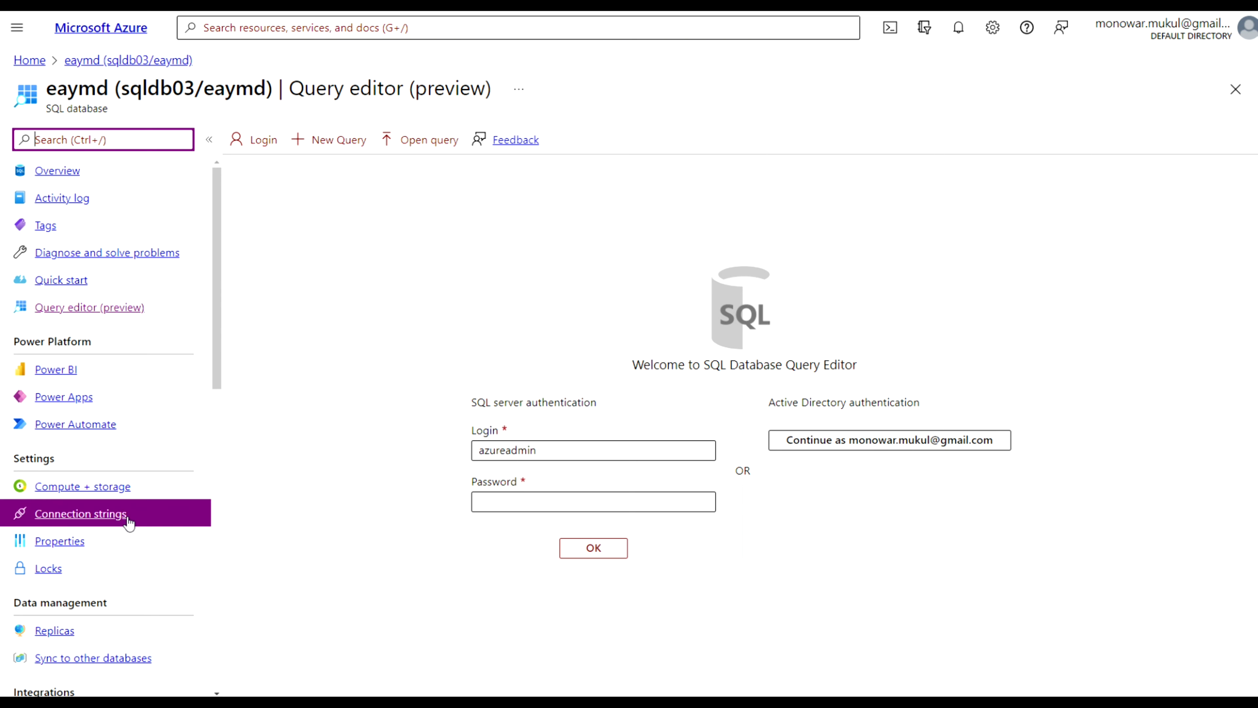
{"action": "scroll", "coordinate": [129, 503], "scroll_direction": "down", "scroll_amount": 8}
{"action": "scroll", "coordinate": [127, 483], "scroll_direction": "down", "scroll_amount": 1}
{"action": "left_click", "coordinate": [114, 394]}
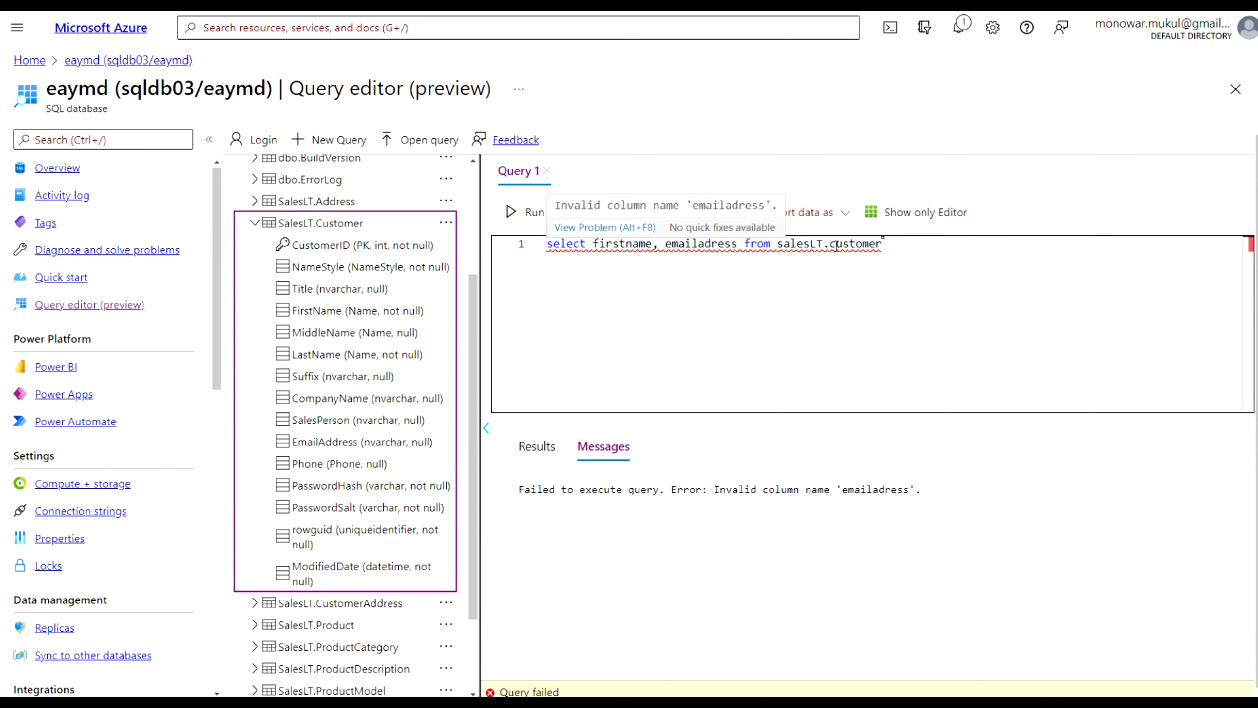
- Correct the misspelled column name in the query to emailaddress, matching the Customer table, and run the query
{"action": "left_click", "coordinate": [703, 244]}
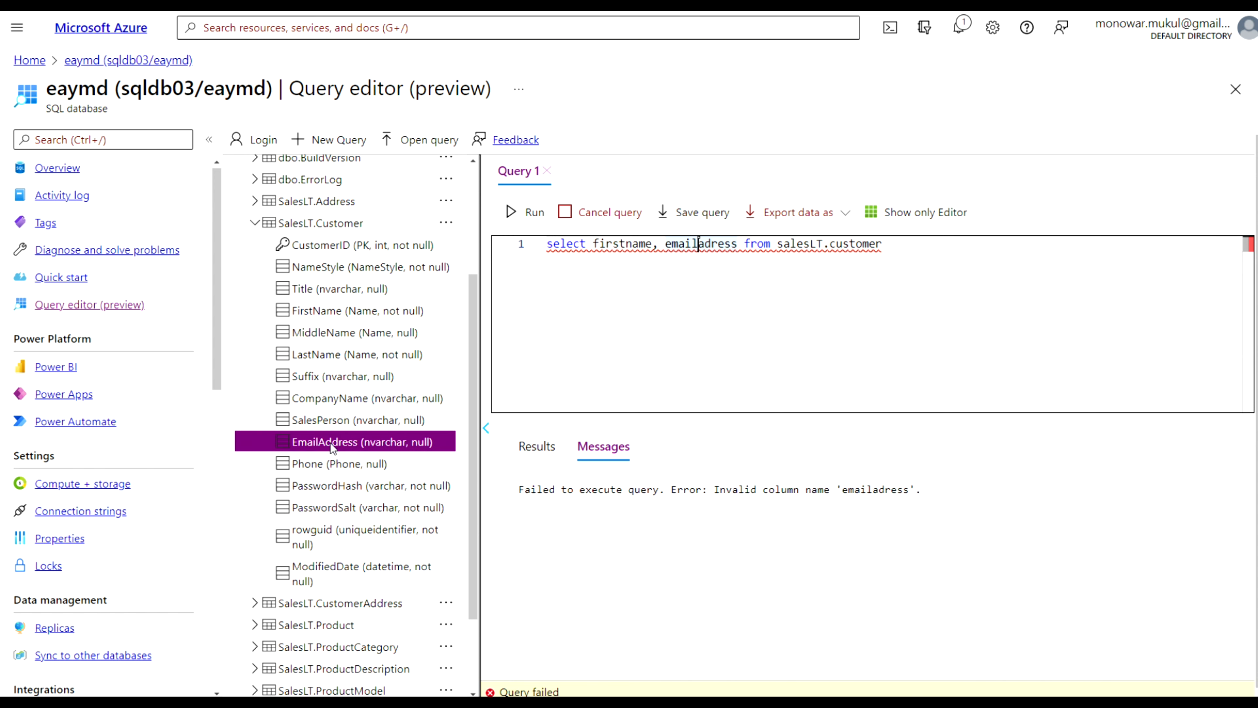
{"action": "left_click", "coordinate": [321, 443]}
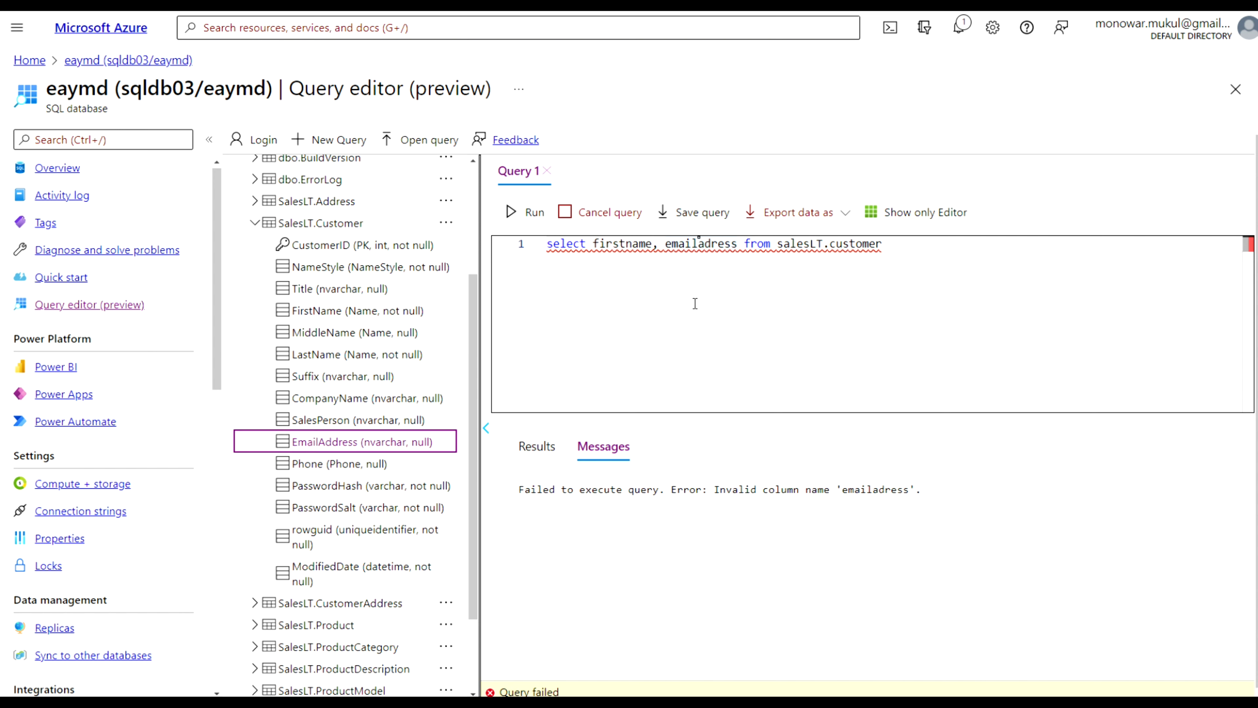
{"action": "mouse_move", "coordinate": [738, 248]}
{"action": "left_click_drag", "start_coordinate": [737, 246], "coordinate": [668, 247]}
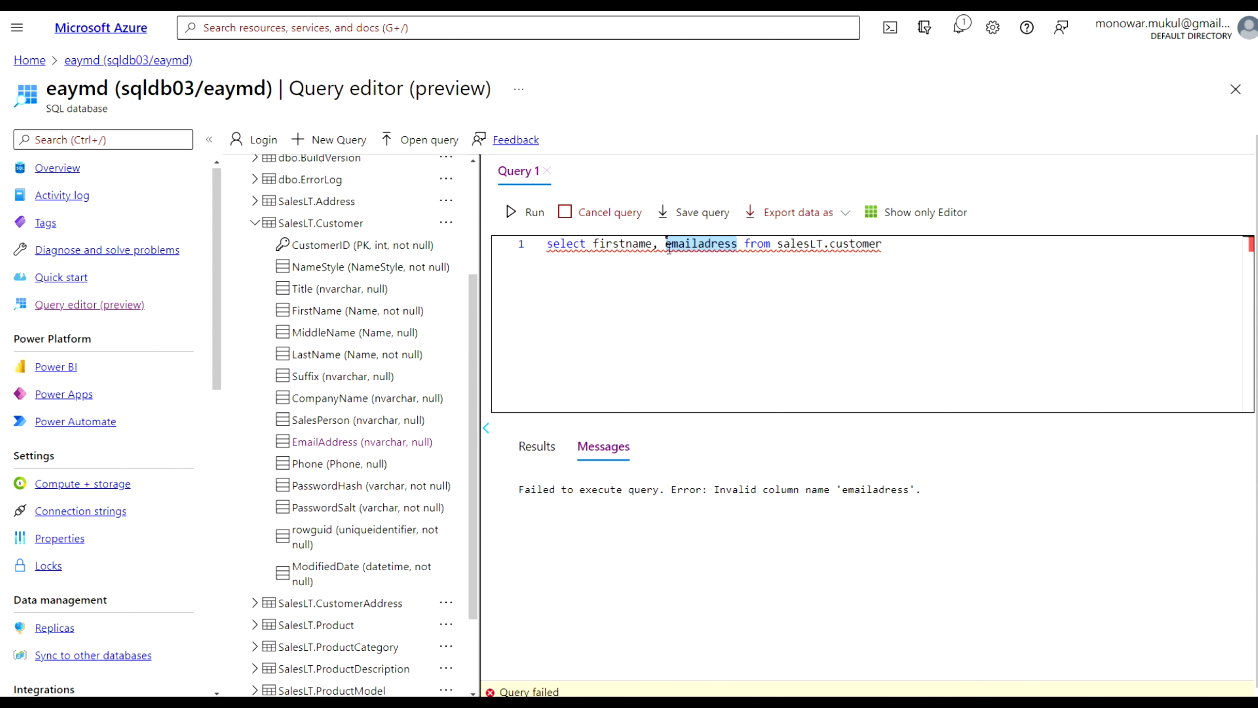
{"action": "mouse_move", "coordinate": [669, 248]}
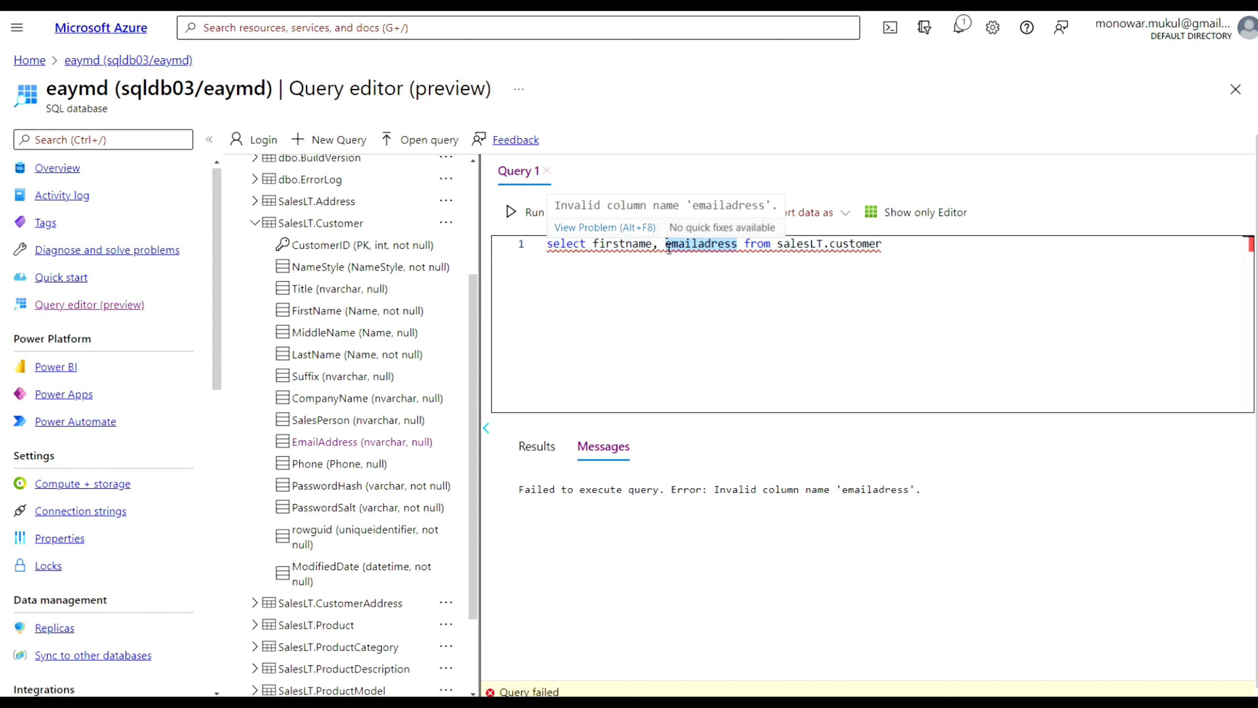
{"action": "left_click", "coordinate": [714, 243]}
{"action": "type", "text": "d"}
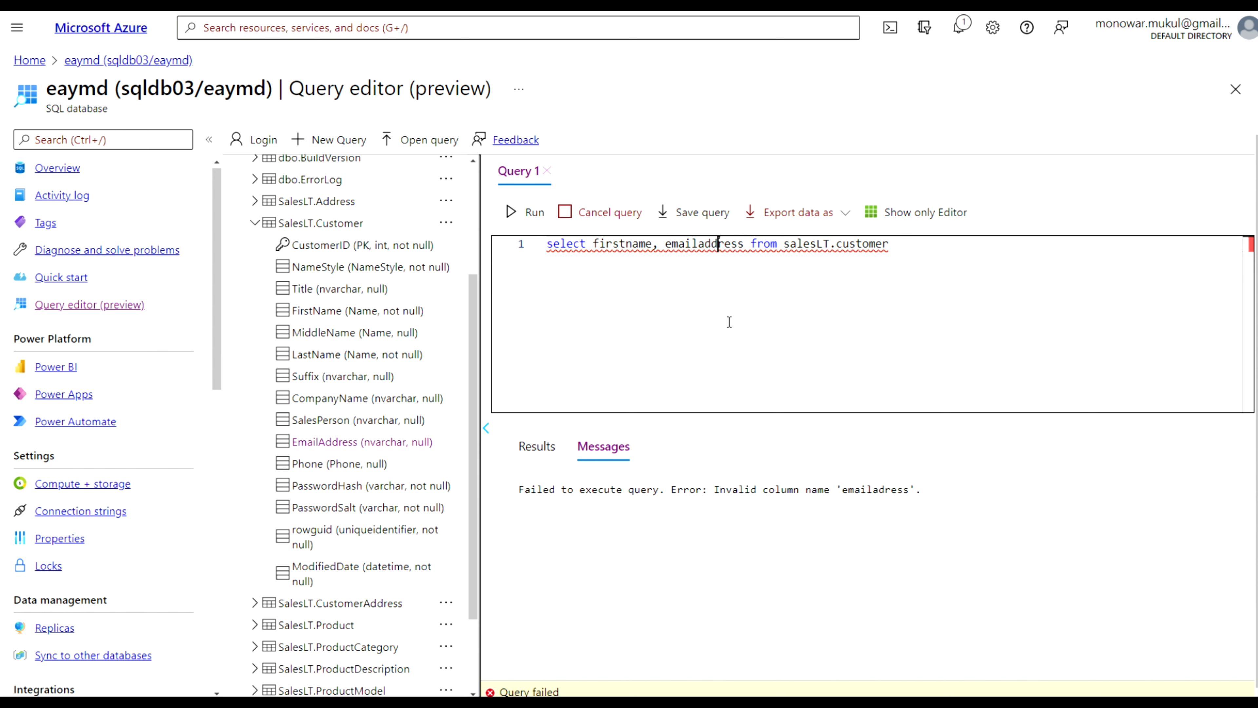
{"action": "left_click", "coordinate": [536, 215]}
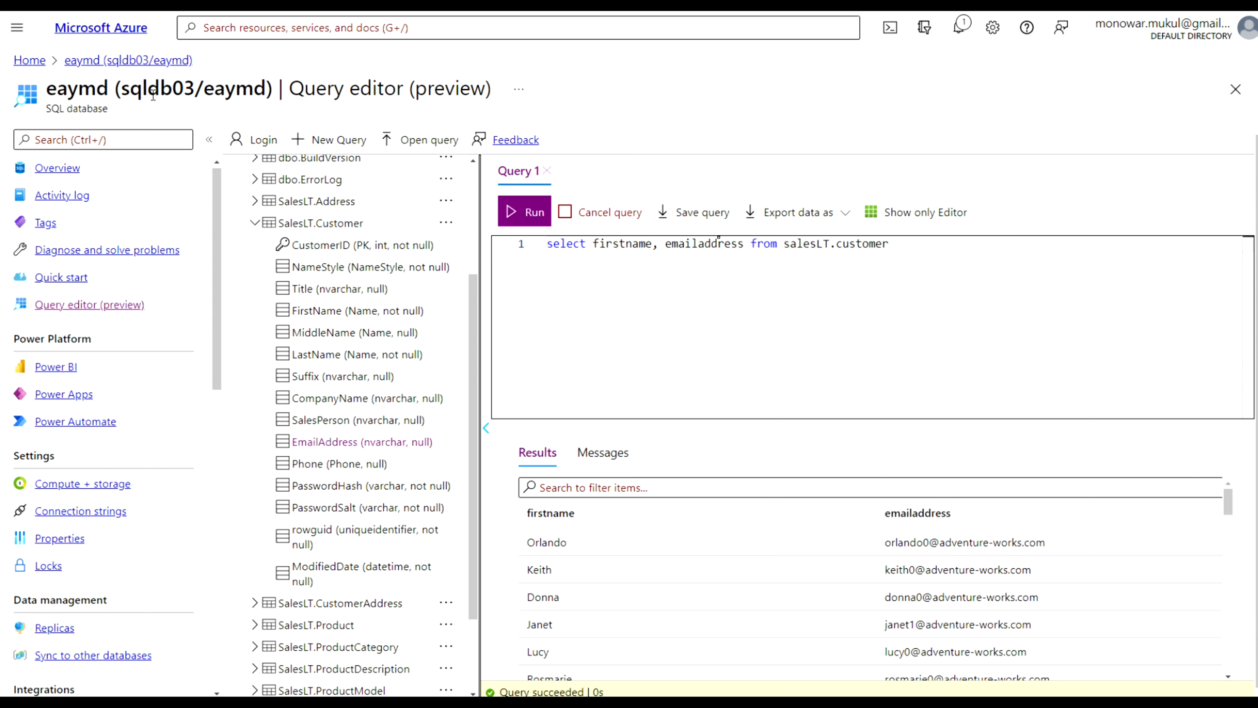
- Return to the database overview, discarding the unsaved query edits, and reopen the query editor's login page
{"action": "left_click", "coordinate": [114, 61]}
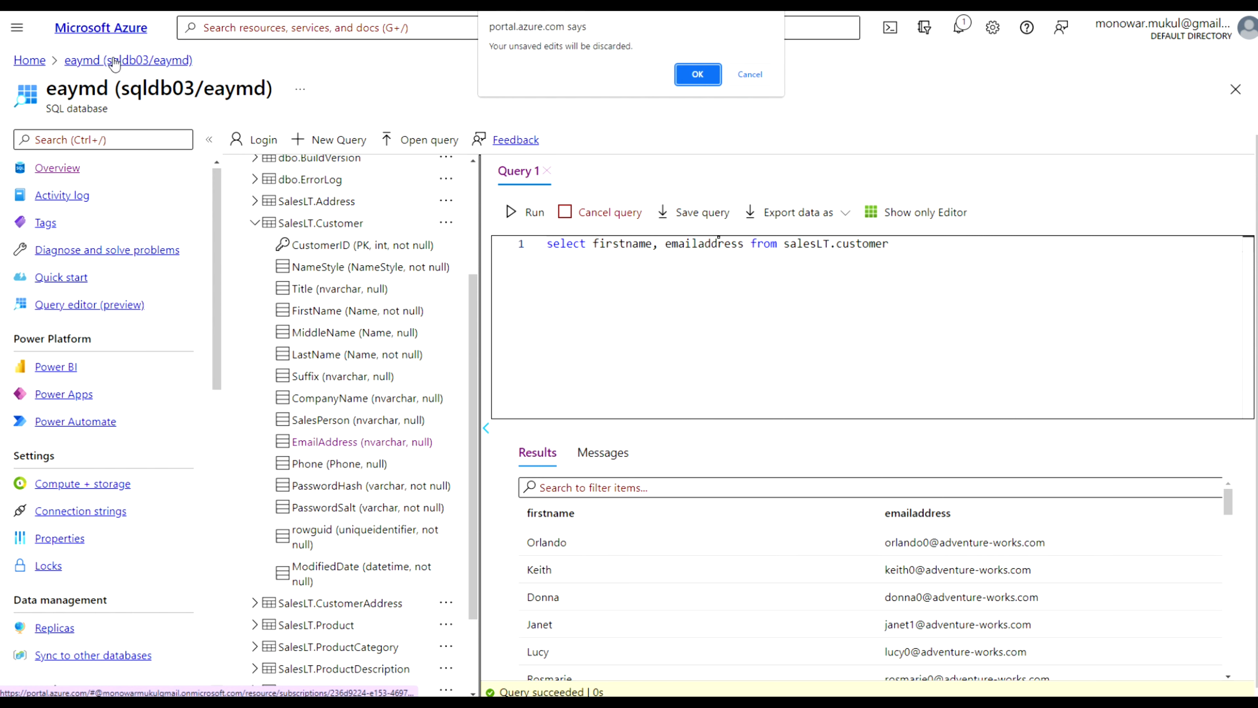
{"action": "left_click", "coordinate": [701, 73]}
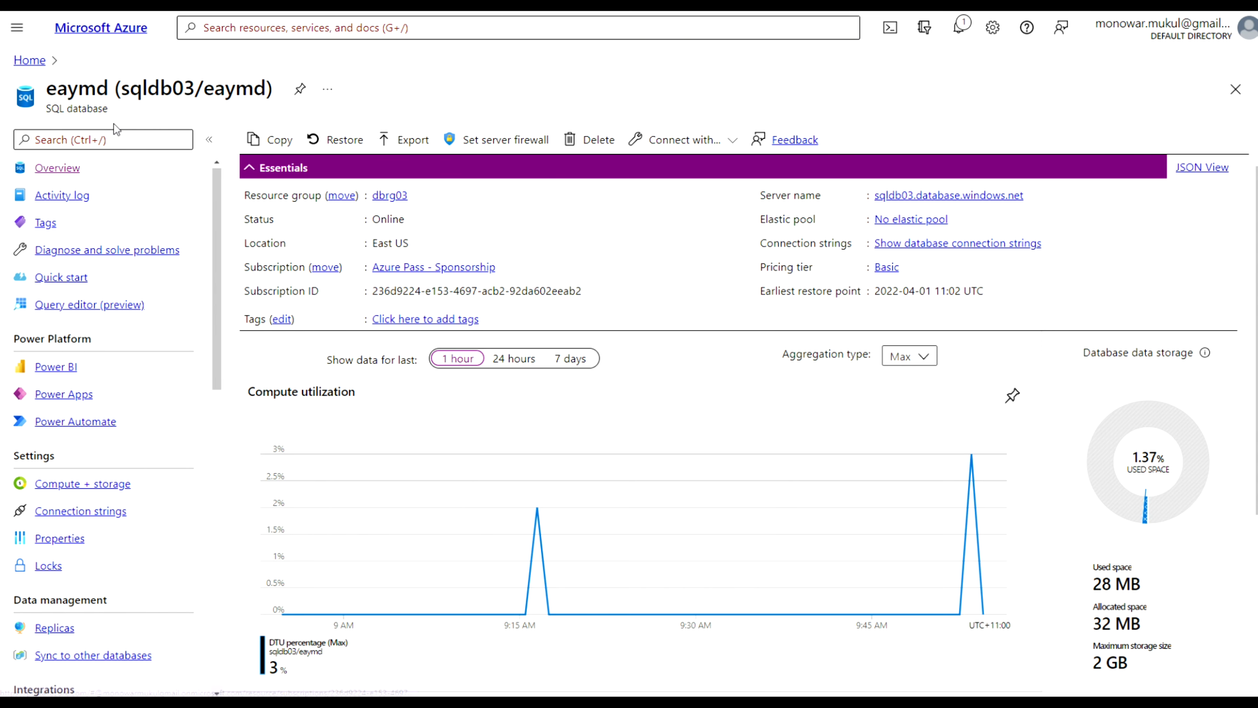
{"action": "left_click", "coordinate": [114, 304]}
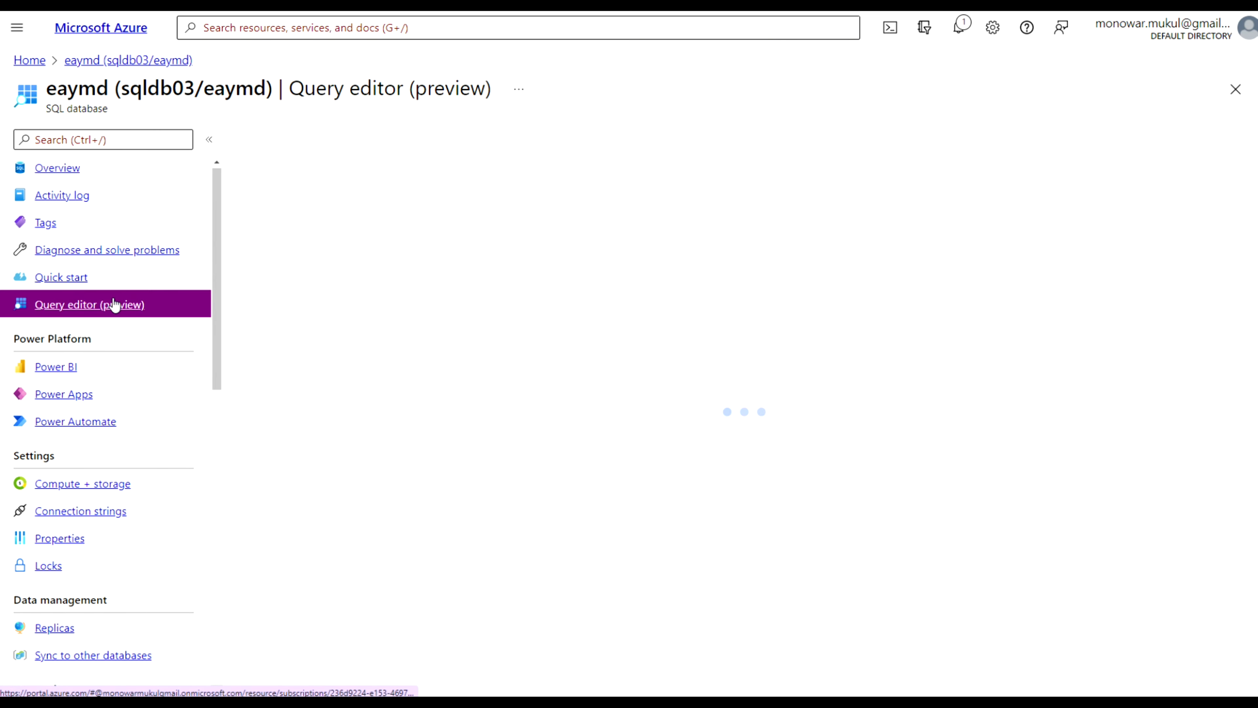
- Try to sign in to the query editor through SQL server authentication with login dmtestusr1 and the account password
{"action": "left_click", "coordinate": [557, 453]}
{"action": "left_click", "coordinate": [555, 453]}
{"action": "left_click_drag", "start_coordinate": [555, 453], "coordinate": [476, 451]}
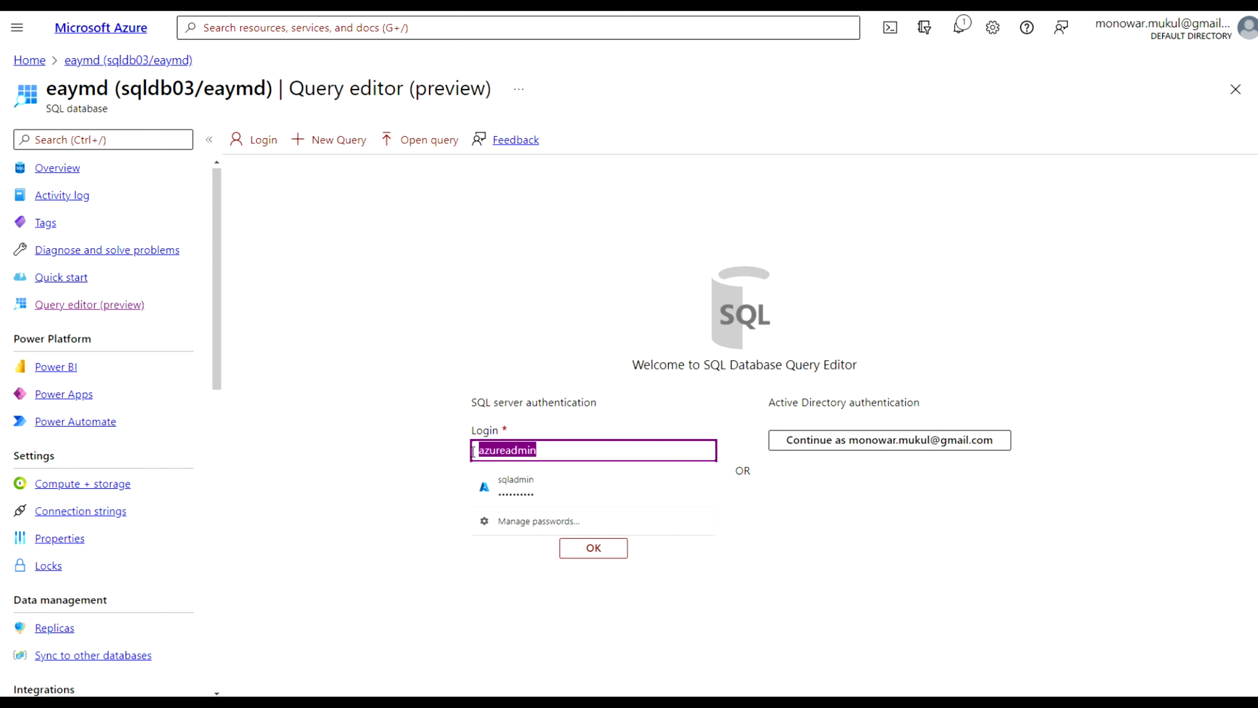
{"action": "type", "text": "dmtestu"}
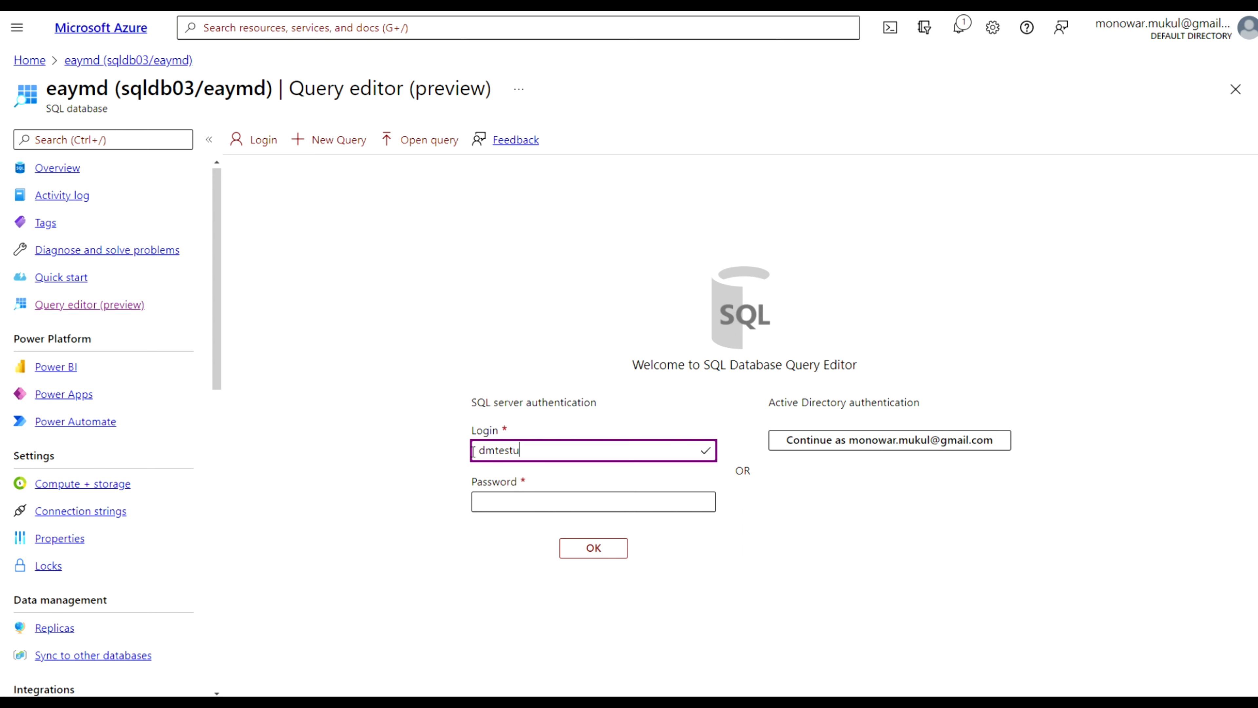
{"action": "type", "text": "sr1"}
{"action": "left_click", "coordinate": [493, 500]}
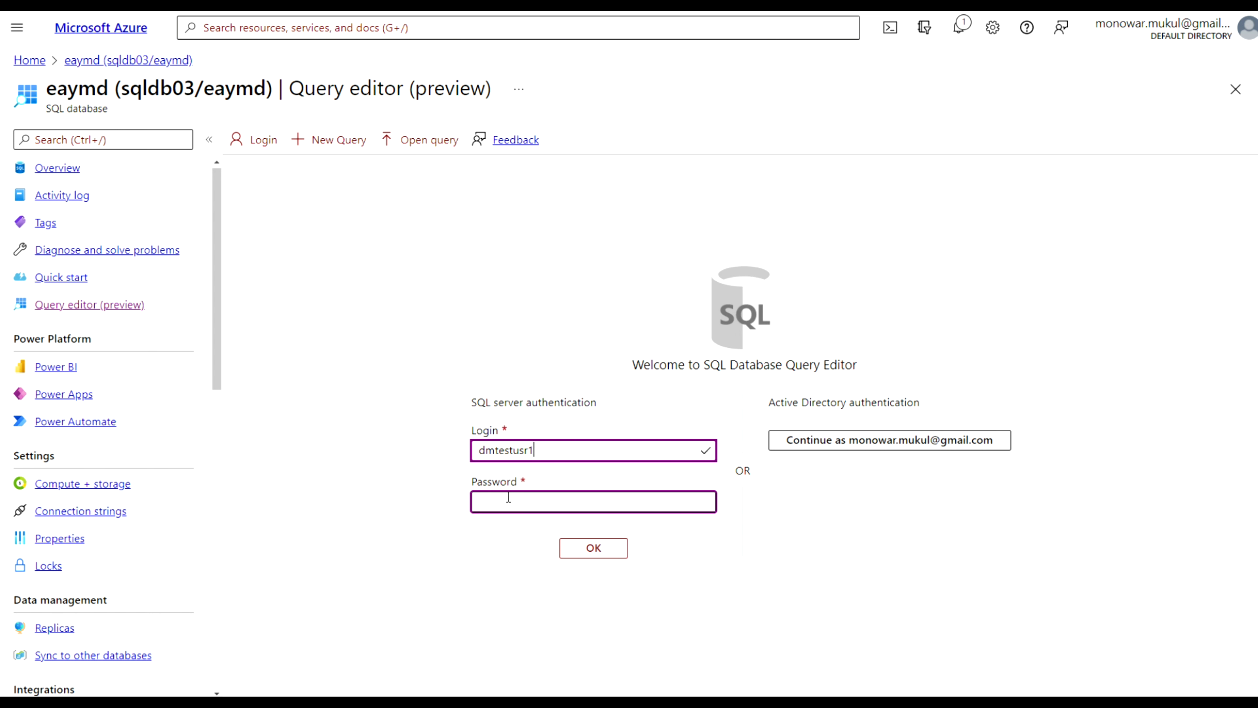
{"action": "type", "text": "******"}
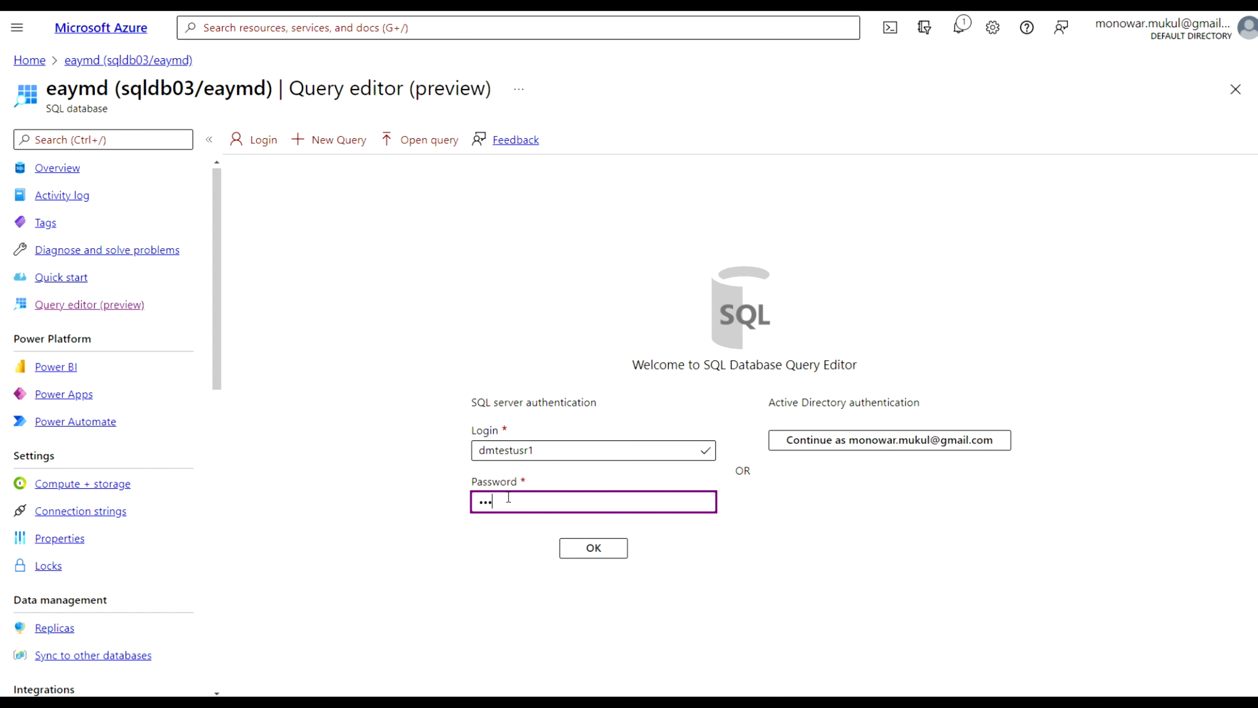
{"action": "type", "text": "********"}
{"action": "left_click", "coordinate": [592, 546]}
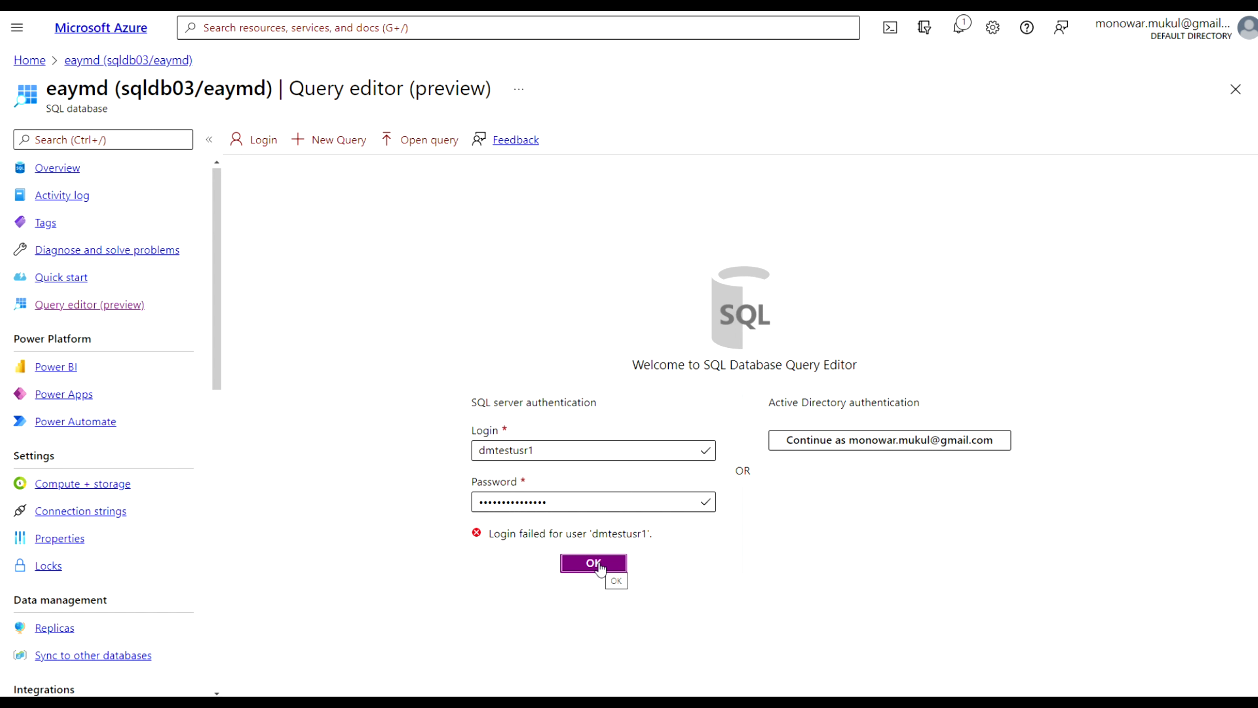
- Check the login name, re-enter the account password for dmtestusr1, and sign in to the query editor
{"action": "left_click", "coordinate": [507, 453]}
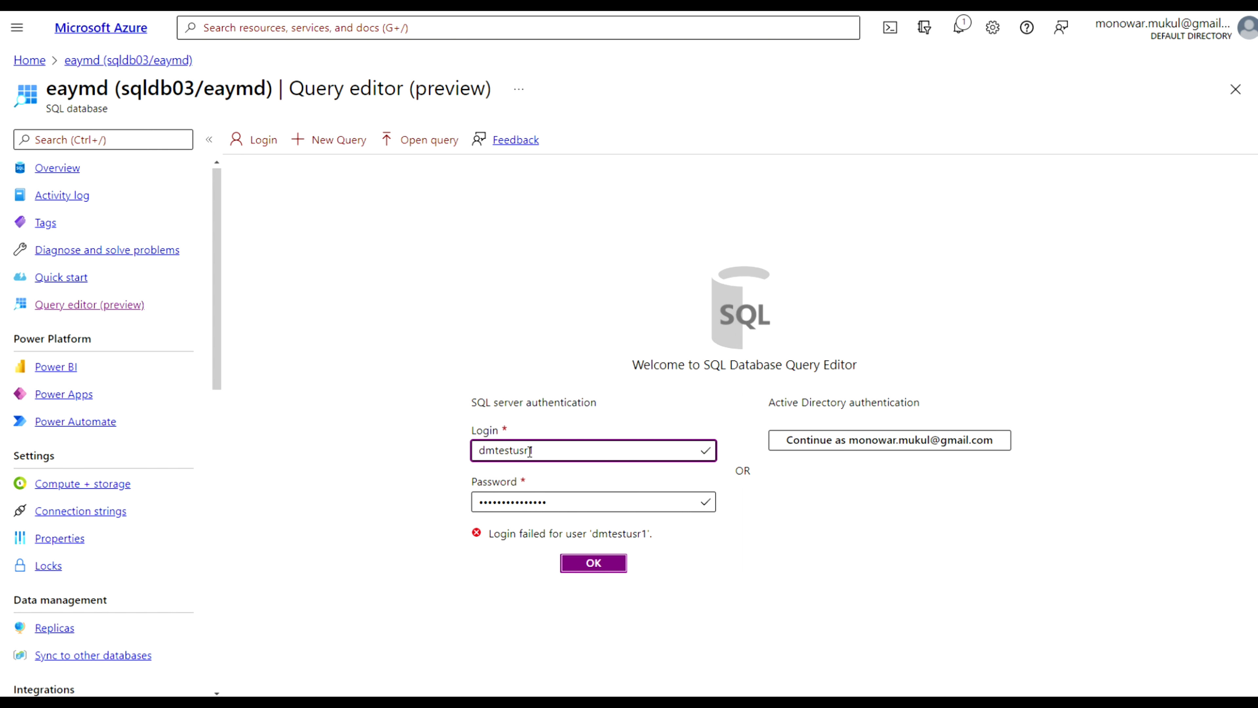
{"action": "left_click", "coordinate": [189, 350]}
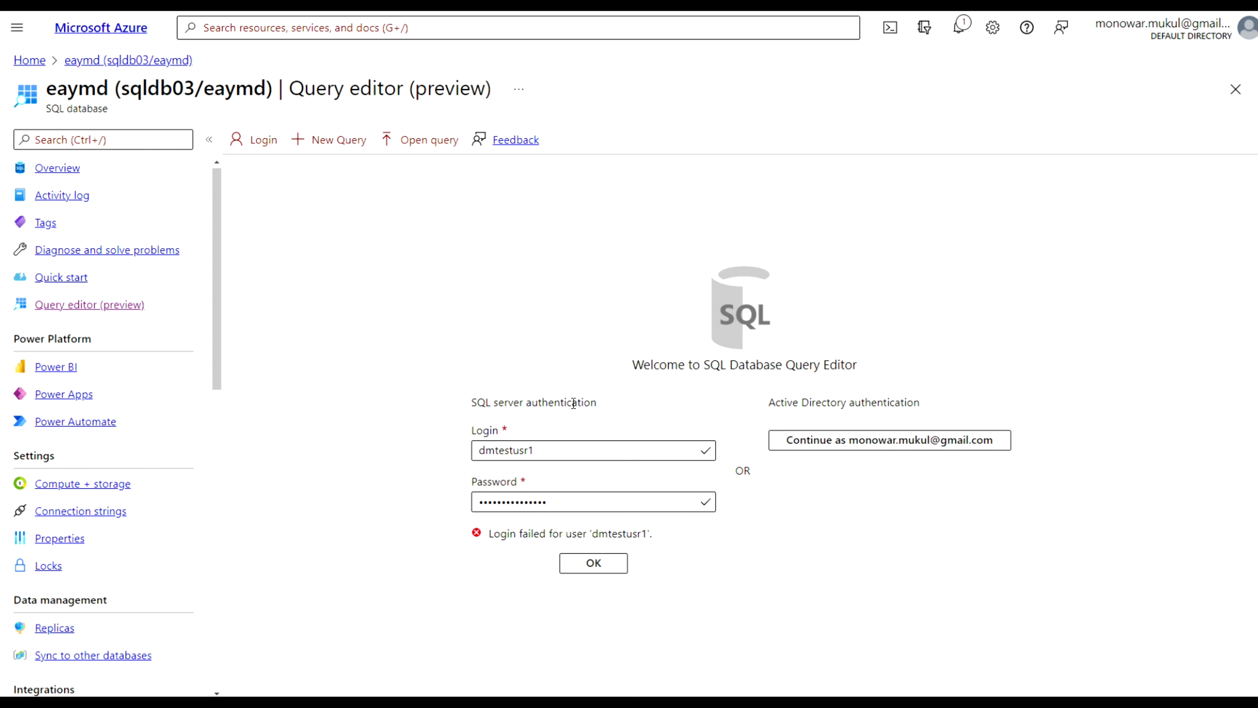
{"action": "left_click_drag", "start_coordinate": [557, 440], "coordinate": [473, 458]}
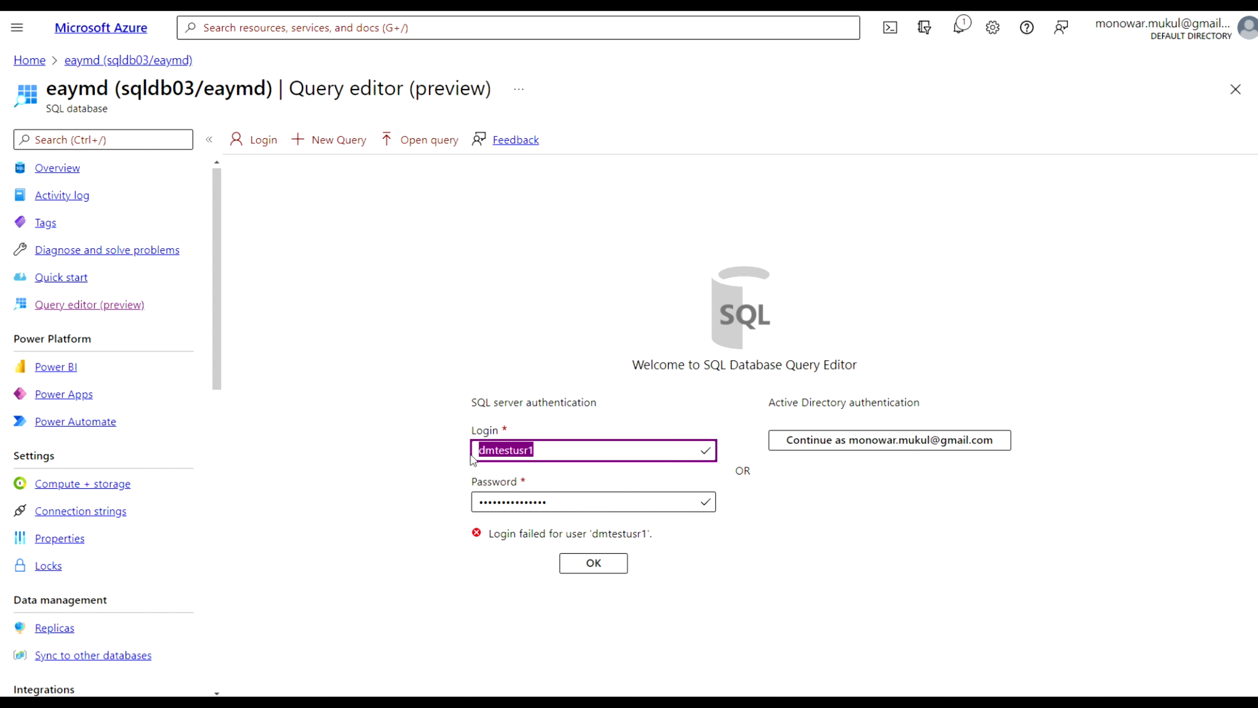
{"action": "left_click", "coordinate": [473, 458]}
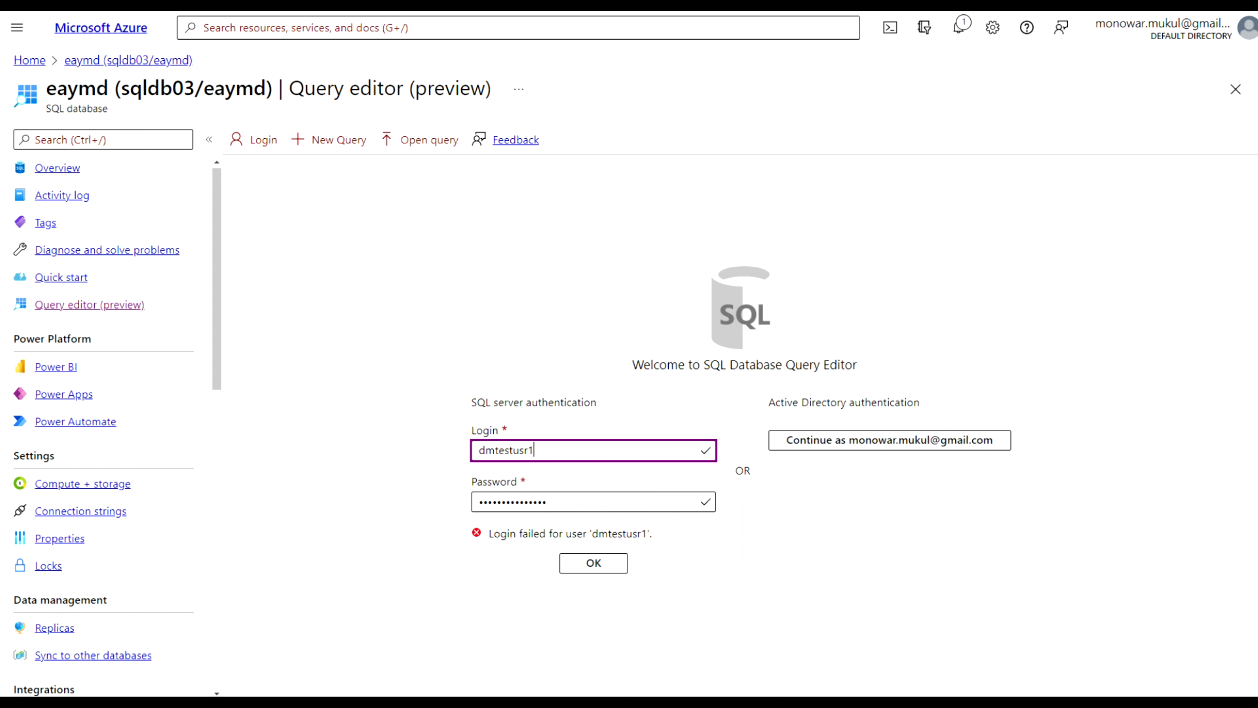
{"action": "key", "text": "alt+Tab"}
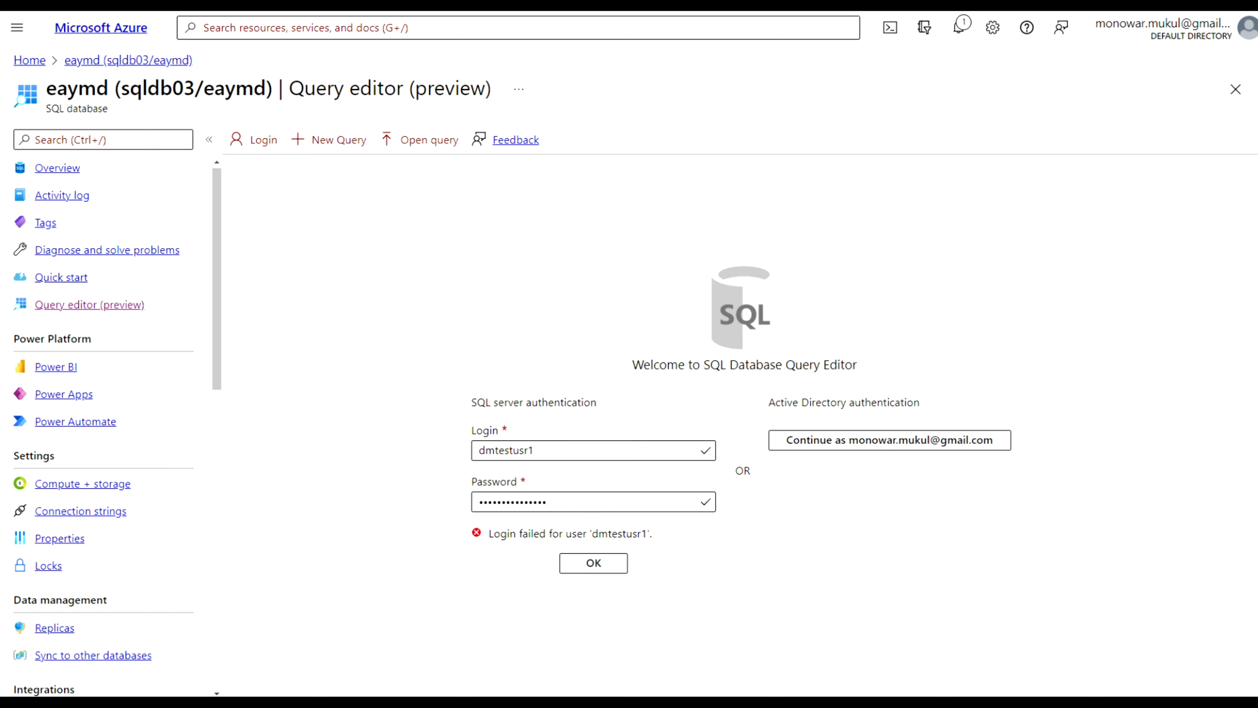
{"action": "left_click", "coordinate": [540, 498]}
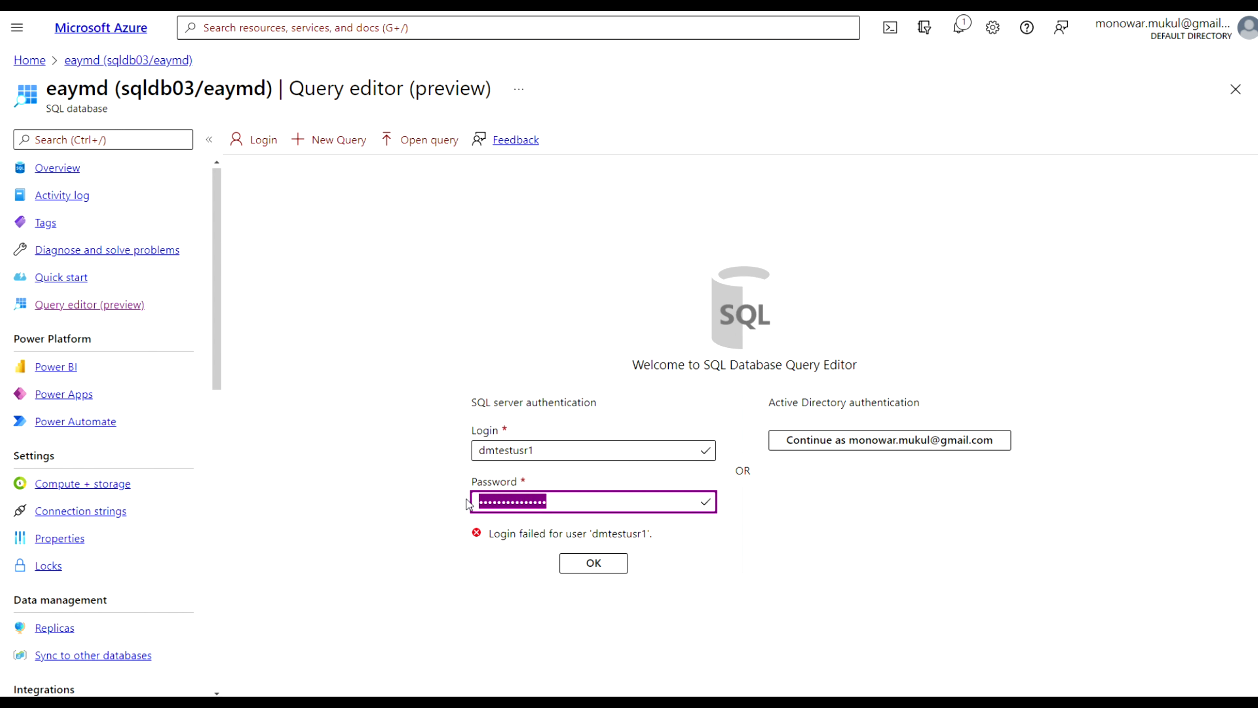
{"action": "left_click", "coordinate": [591, 565]}
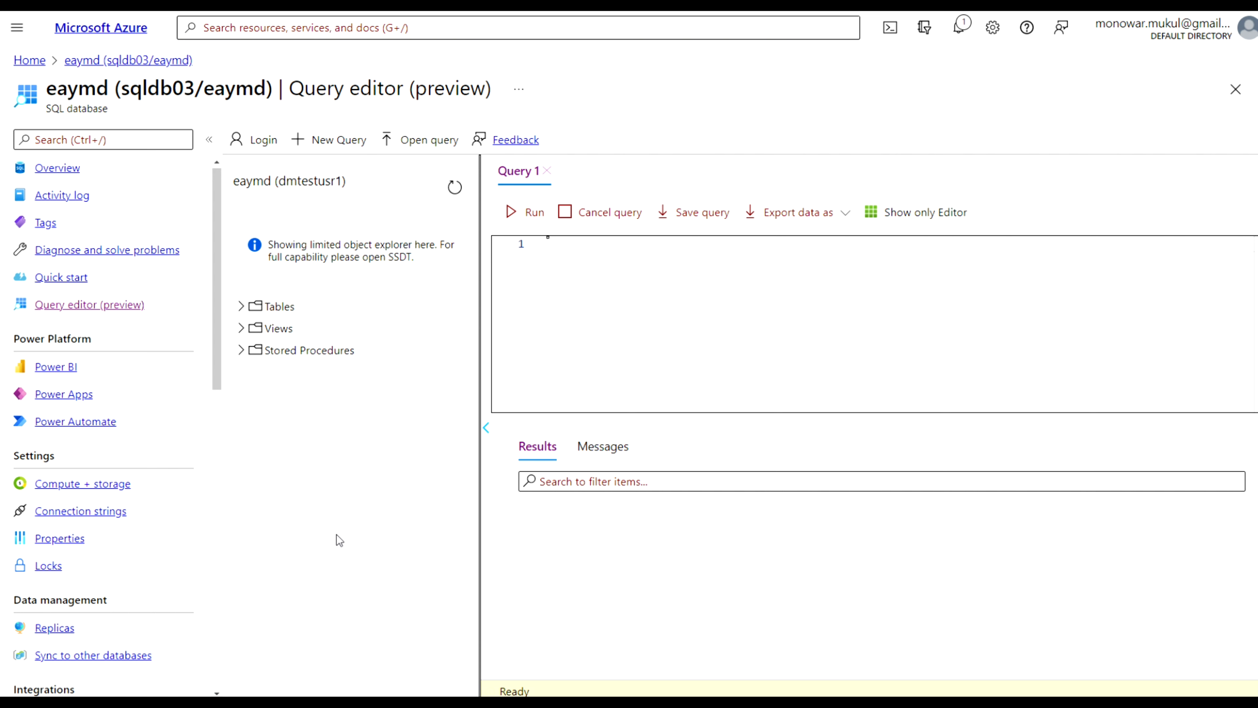
- Run the query "select firstname, emailaddress from salesLT.customer" as dmtestusr1
{"action": "left_click", "coordinate": [637, 244]}
{"action": "type", "text": "select firstname, emailaddress from salesLT.customer"}
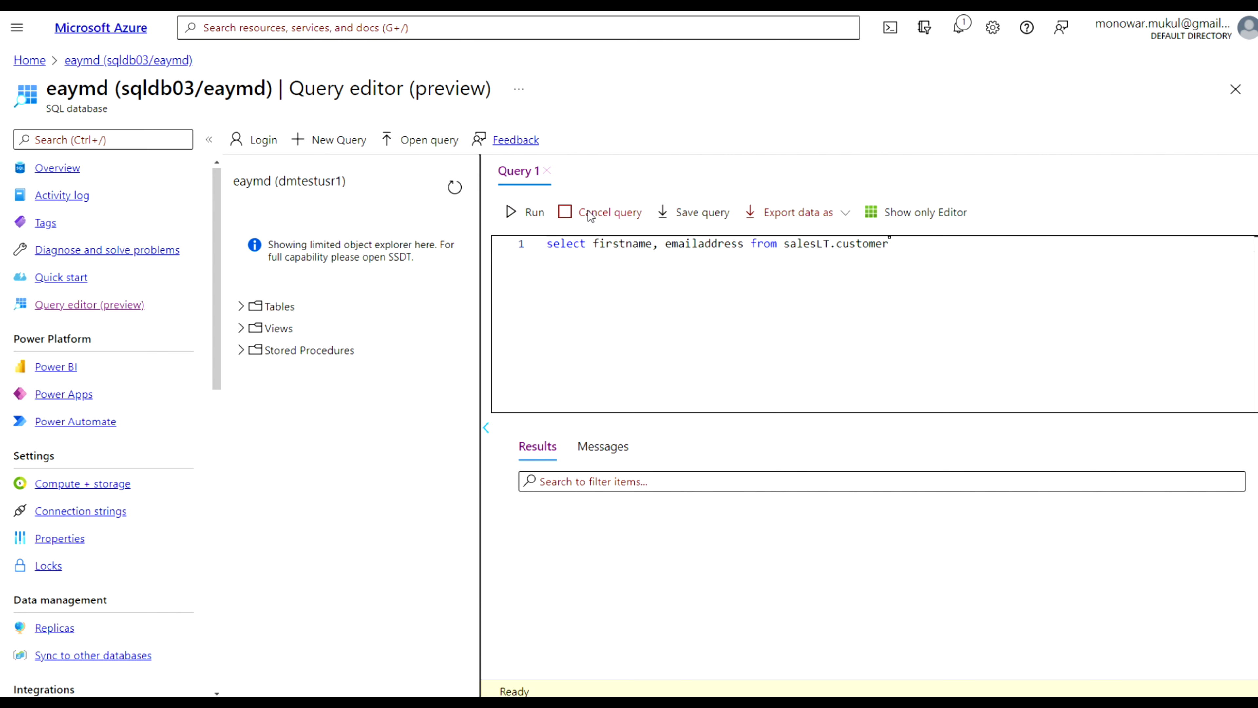
{"action": "left_click", "coordinate": [538, 218]}
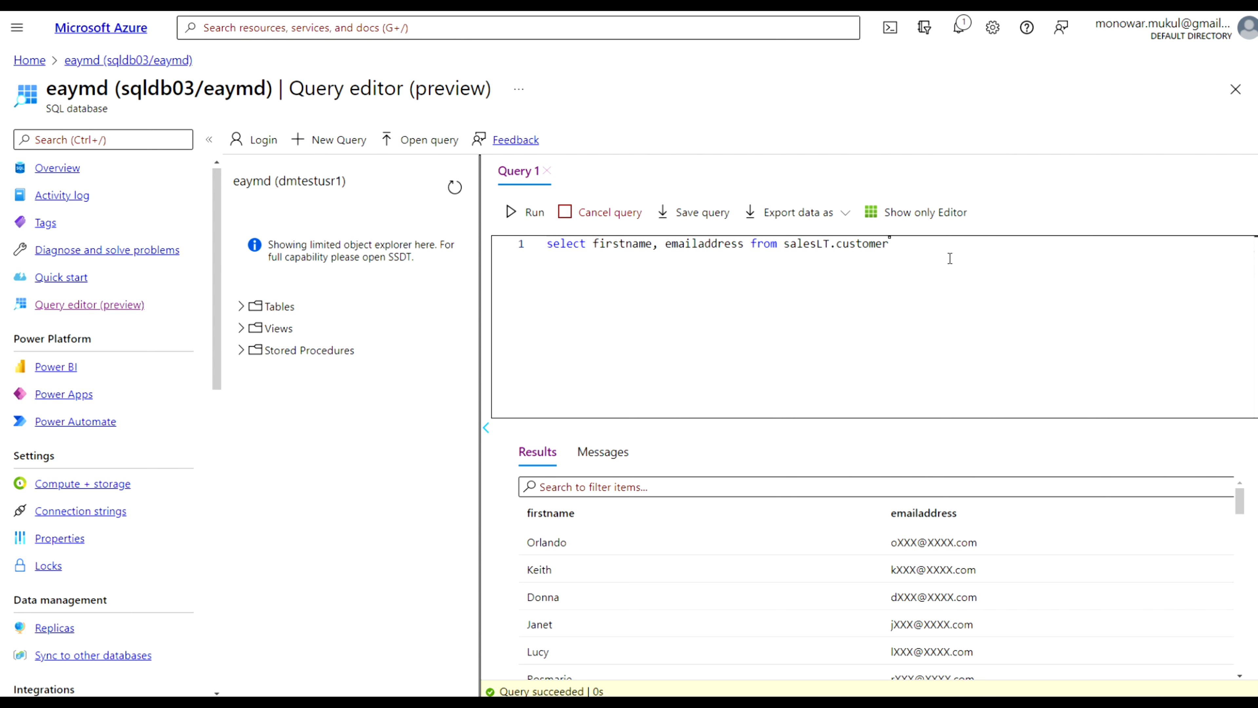
- Create a second query with "select SalesOrderID, AccountNumber from salesLT.SalesOrderHeader" and run it
{"action": "left_click", "coordinate": [365, 156]}
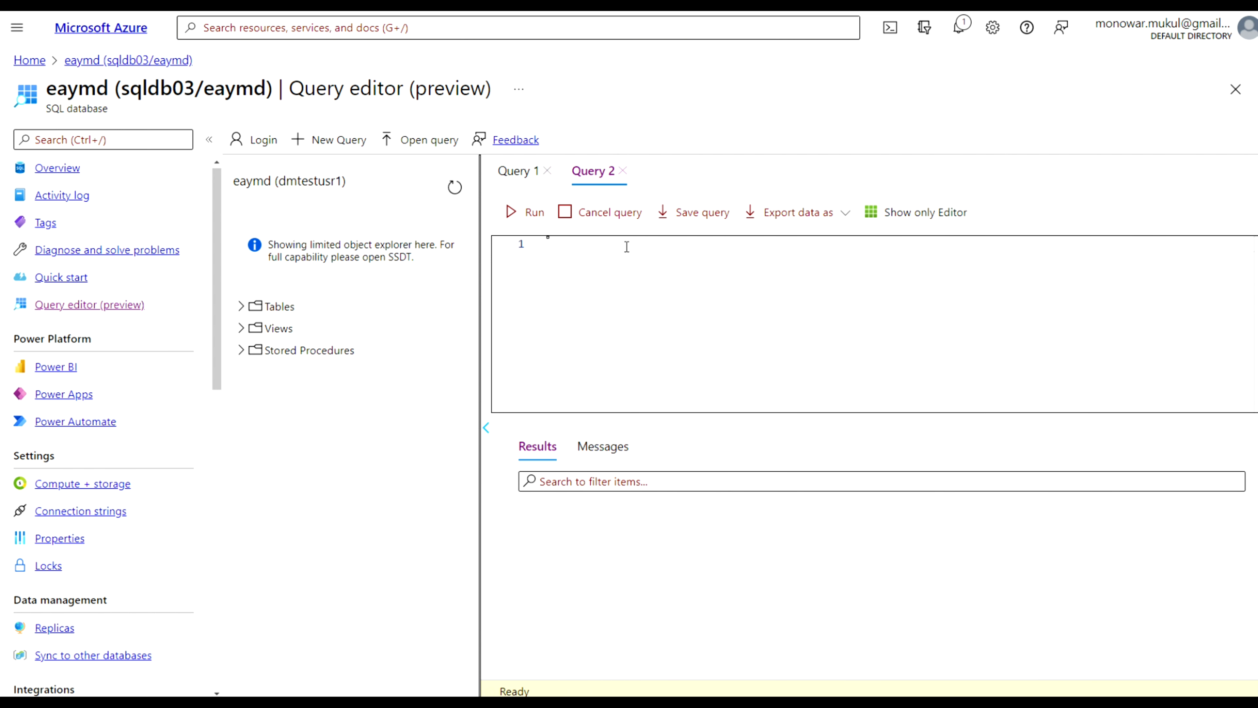
{"action": "type", "text": "select SalesOrderID, AccountNumber from salesLT.SalesOrderHeader"}
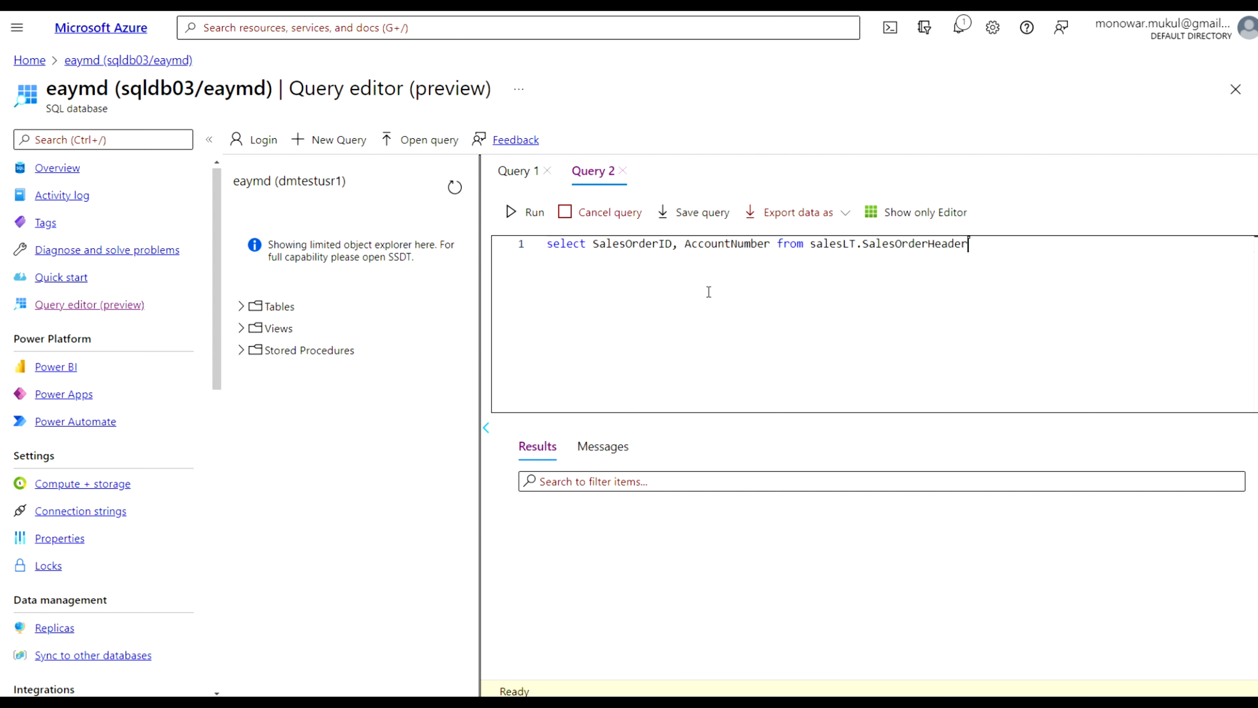
{"action": "left_click", "coordinate": [533, 213]}
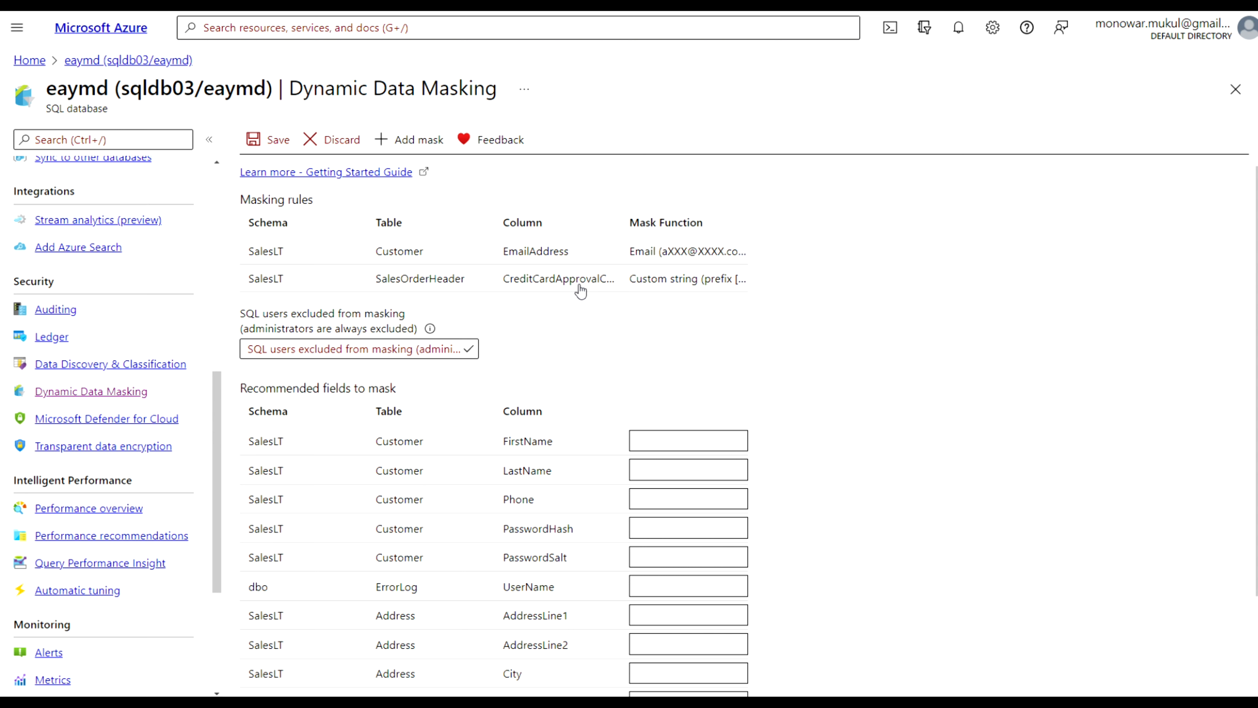
- Replace AccountNumber in the second query with CreditCardApprovalCode, copied from the masking rules, run it, and look through the results
{"action": "left_click_drag", "start_coordinate": [620, 218], "coordinate": [713, 218]}
{"action": "left_click_drag", "start_coordinate": [616, 283], "coordinate": [491, 285]}
{"action": "key", "text": "ctrl+c"}
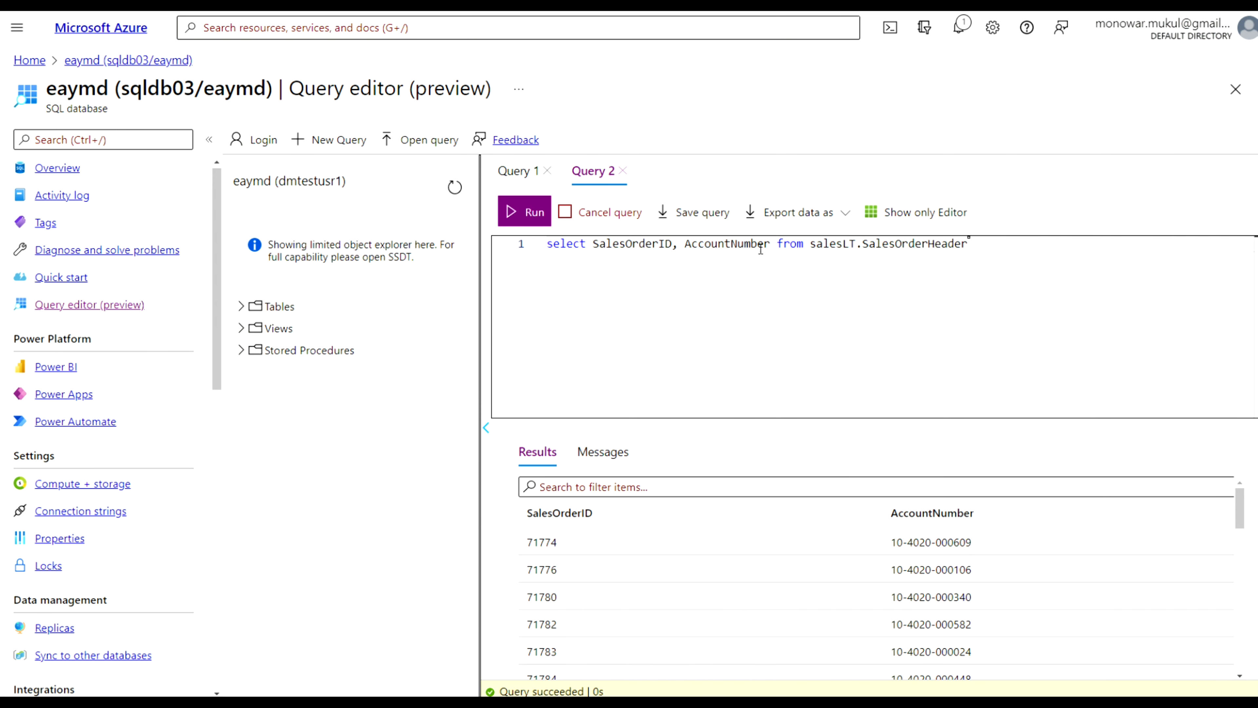
{"action": "left_click_drag", "start_coordinate": [772, 243], "coordinate": [688, 246]}
{"action": "key", "text": "ctrl+v"}
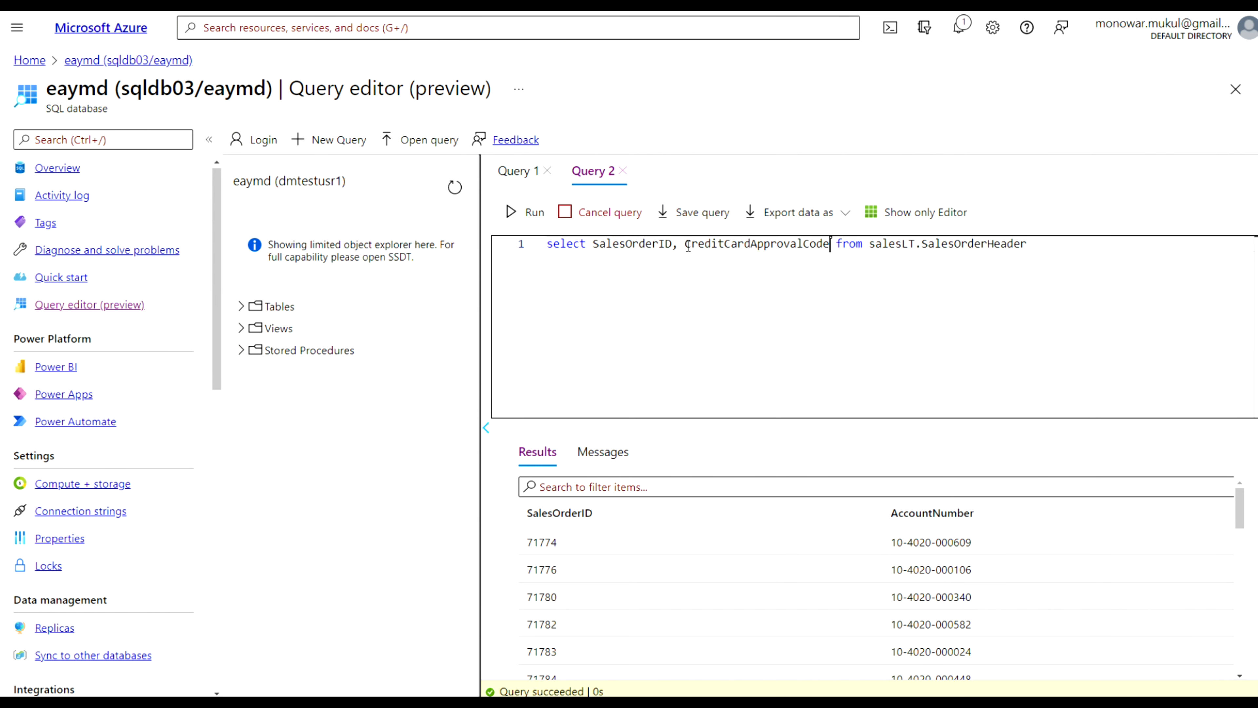
{"action": "left_click", "coordinate": [536, 218]}
{"action": "left_click", "coordinate": [535, 218]}
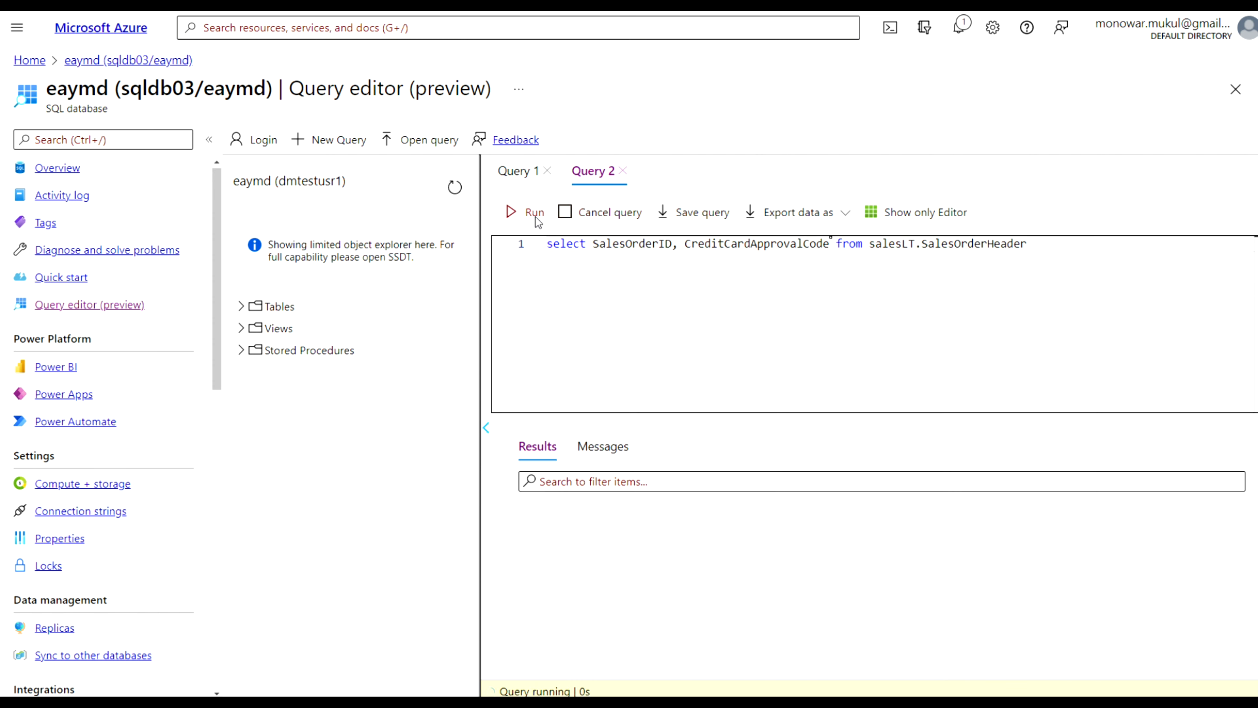
{"action": "scroll", "coordinate": [855, 494], "scroll_direction": "down", "scroll_amount": 10}
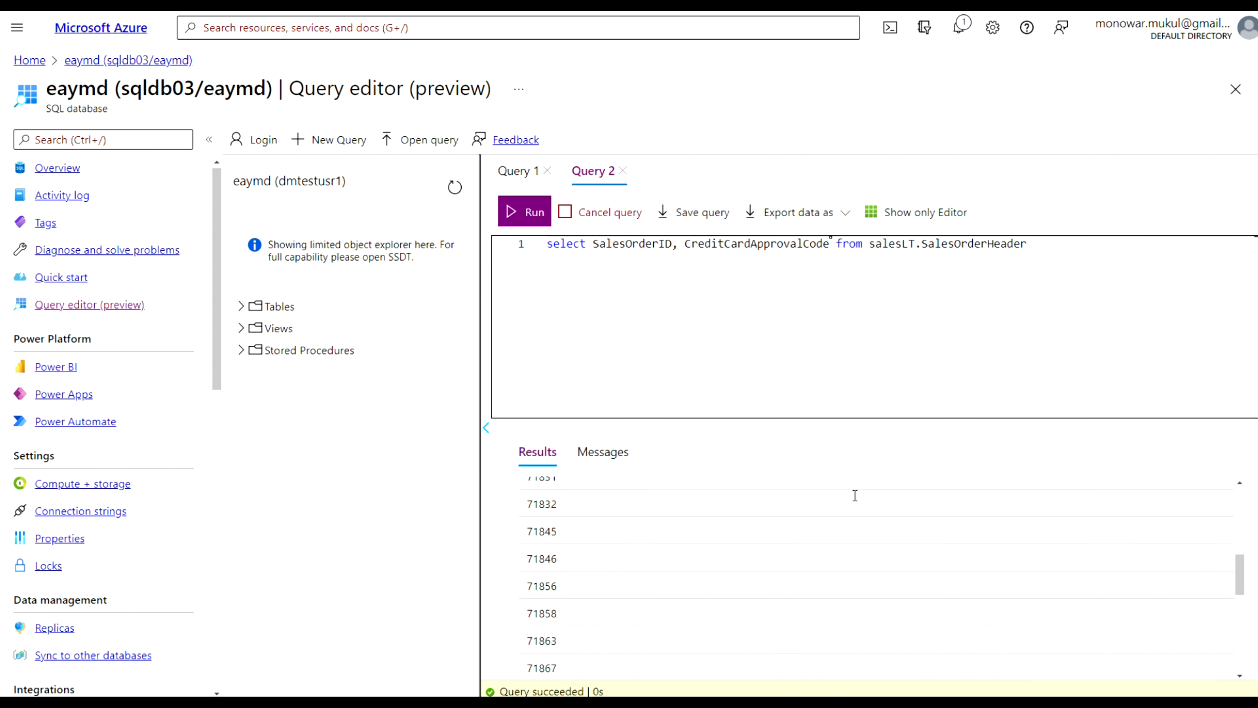
{"action": "scroll", "coordinate": [853, 495], "scroll_direction": "up", "scroll_amount": 10}
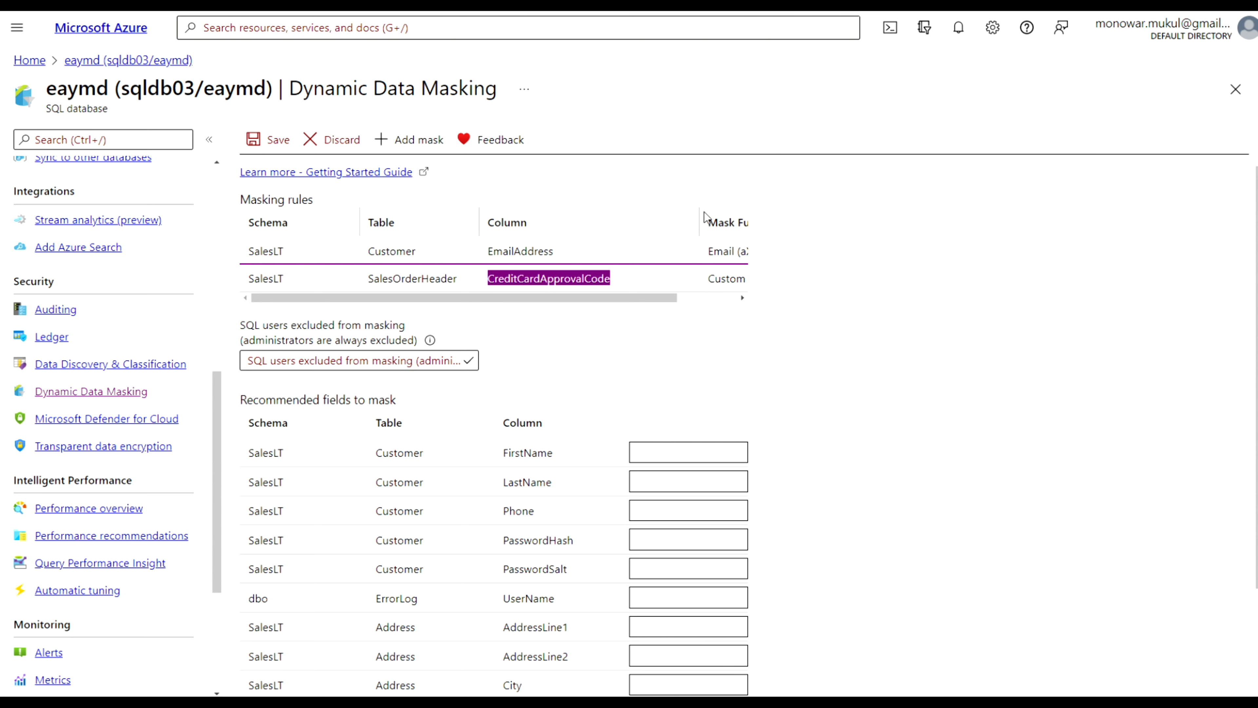
- Open the SalesOrderHeader CreditCardApprovalCode masking rule and try to update its masking format to Default value (0, xxxx, 01-01-1900)
{"action": "left_click", "coordinate": [271, 283]}
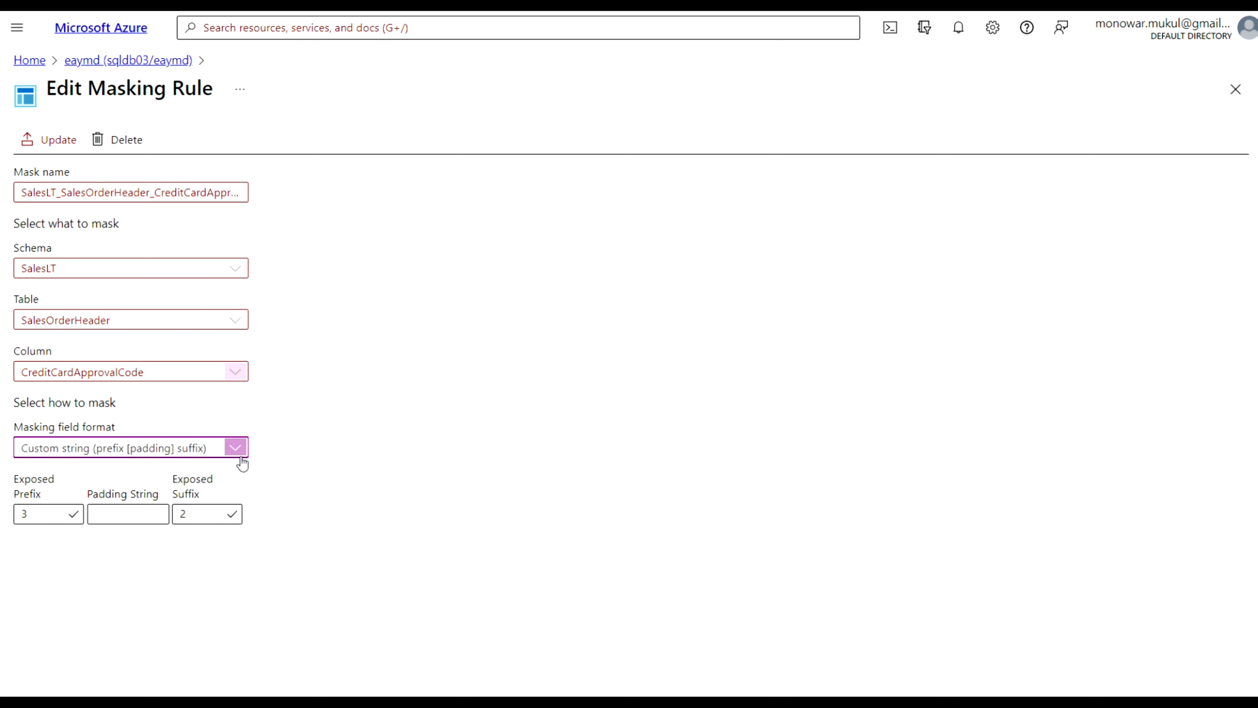
{"action": "left_click", "coordinate": [164, 320]}
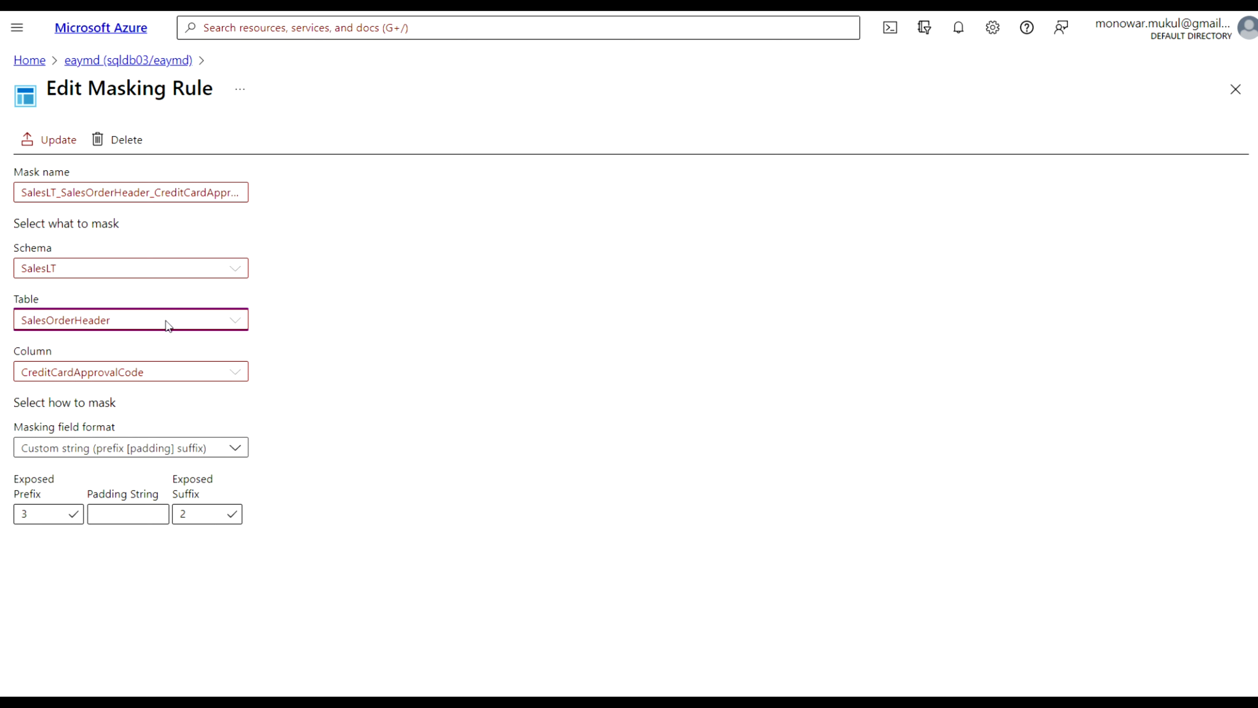
{"action": "left_click", "coordinate": [57, 142]}
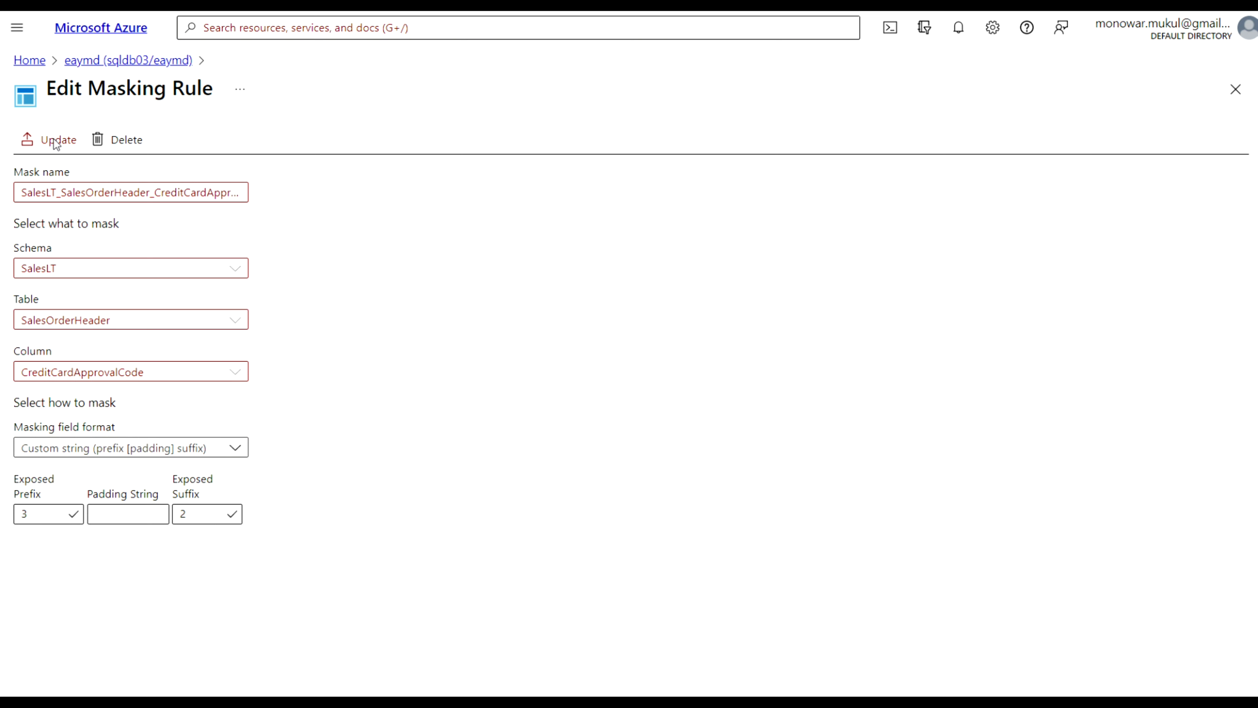
{"action": "left_click", "coordinate": [235, 372]}
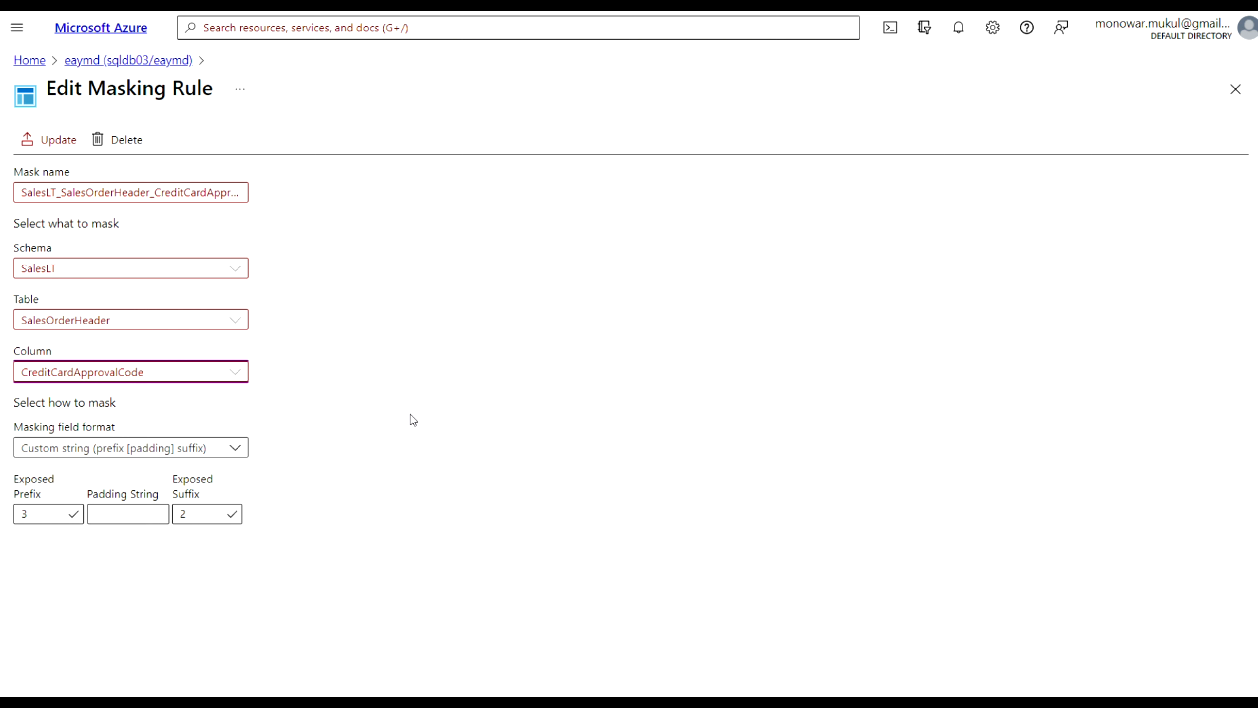
{"action": "left_click", "coordinate": [212, 450]}
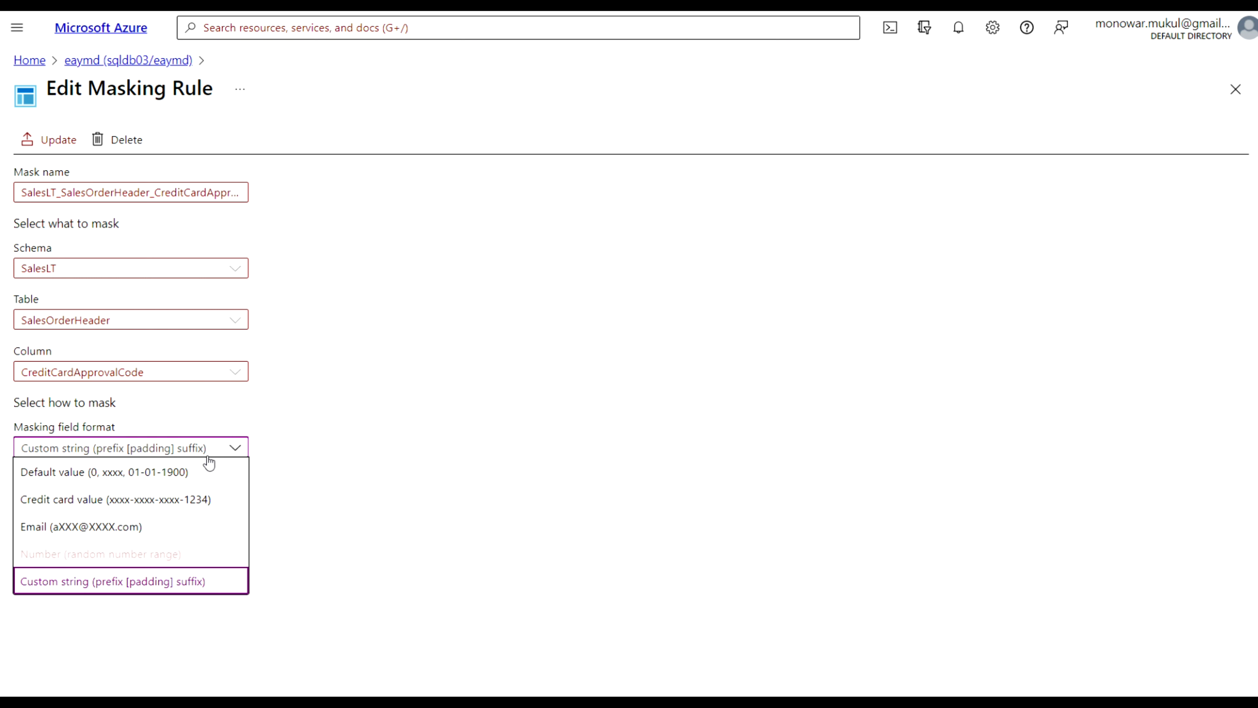
{"action": "left_click", "coordinate": [193, 475]}
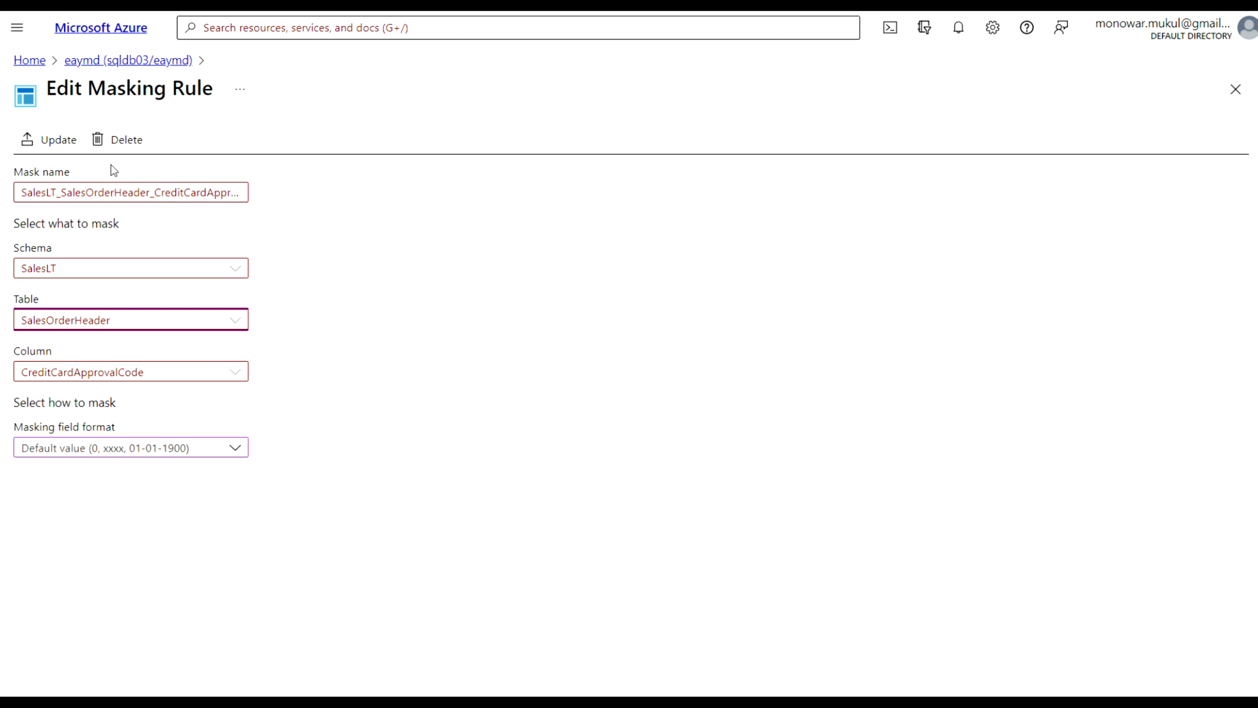
{"action": "left_click", "coordinate": [235, 448]}
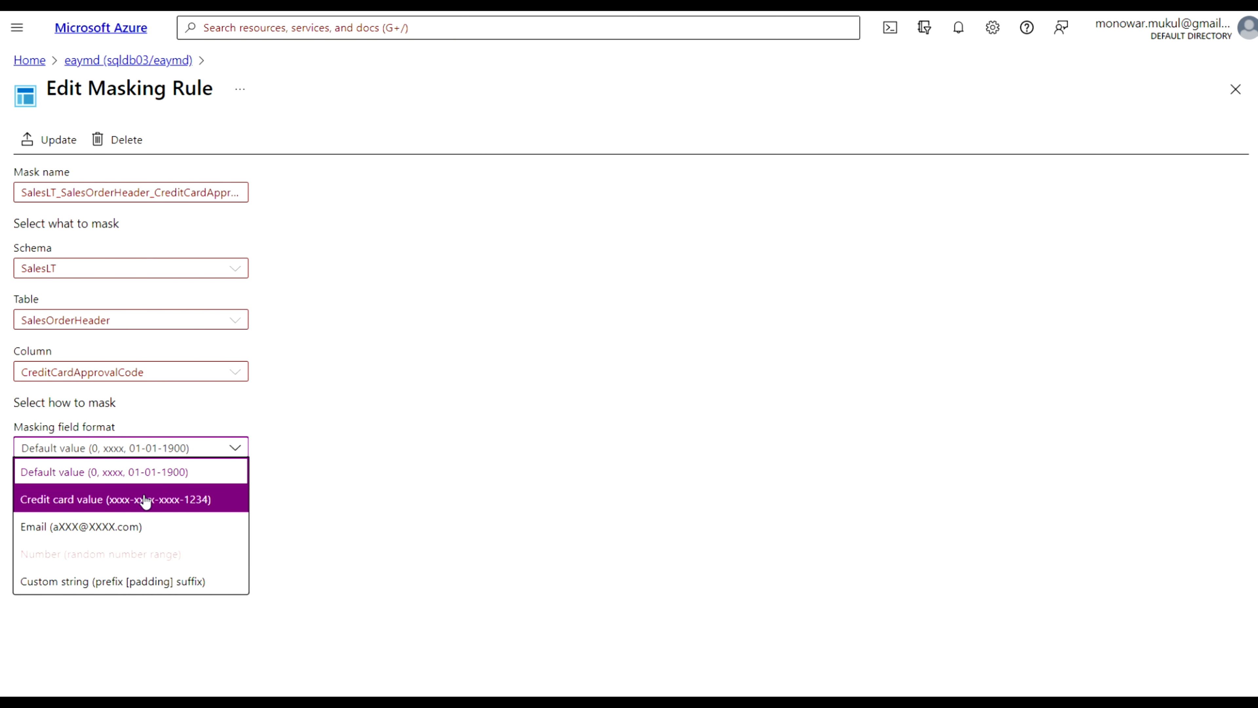
{"action": "left_click", "coordinate": [148, 474]}
{"action": "left_click", "coordinate": [58, 141]}
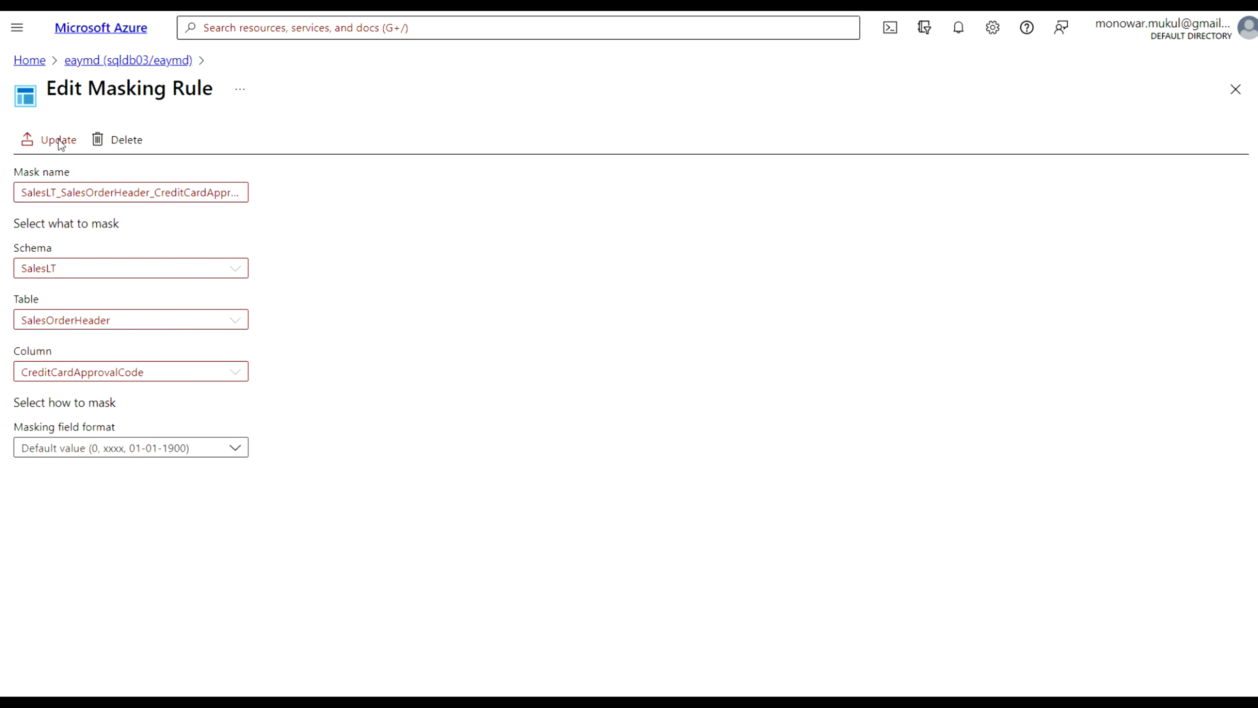
- Delete the CreditCardApprovalCode masking rule and start a new mask for the AccountNumber column of the SalesLT SalesOrderHeader table
{"action": "left_click", "coordinate": [101, 149]}
{"action": "left_click", "coordinate": [133, 142]}
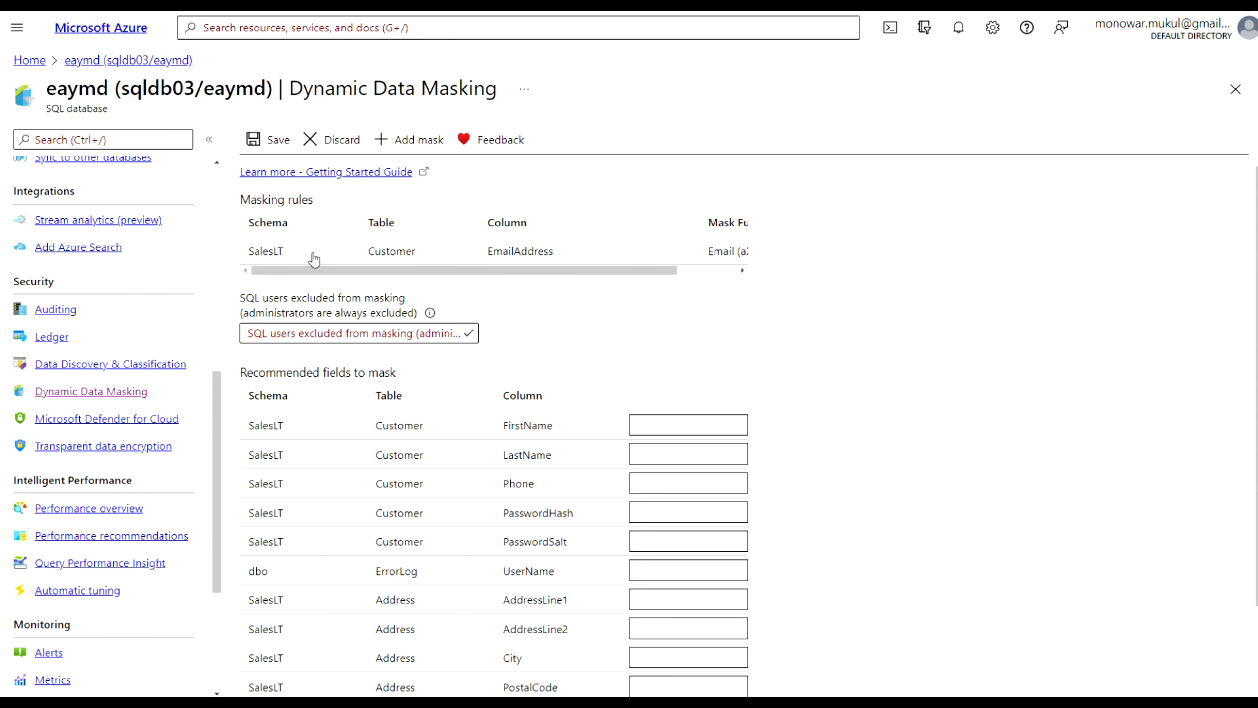
{"action": "left_click", "coordinate": [407, 142]}
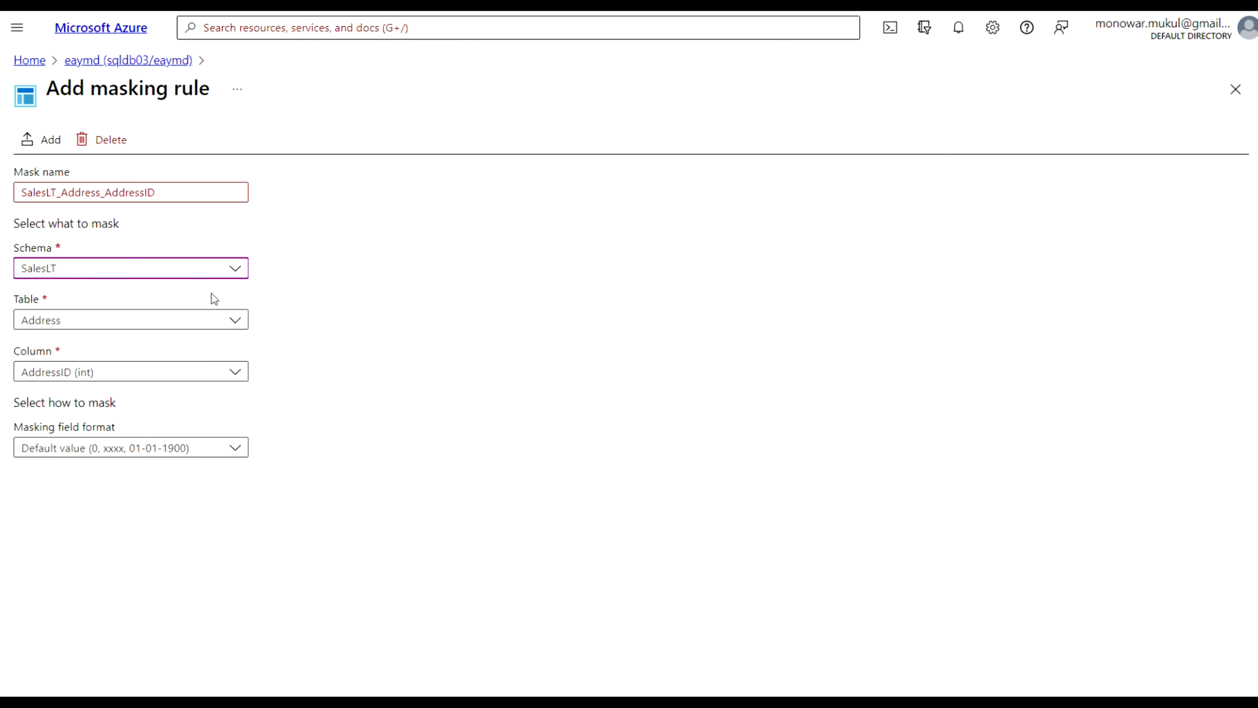
{"action": "left_click", "coordinate": [236, 321]}
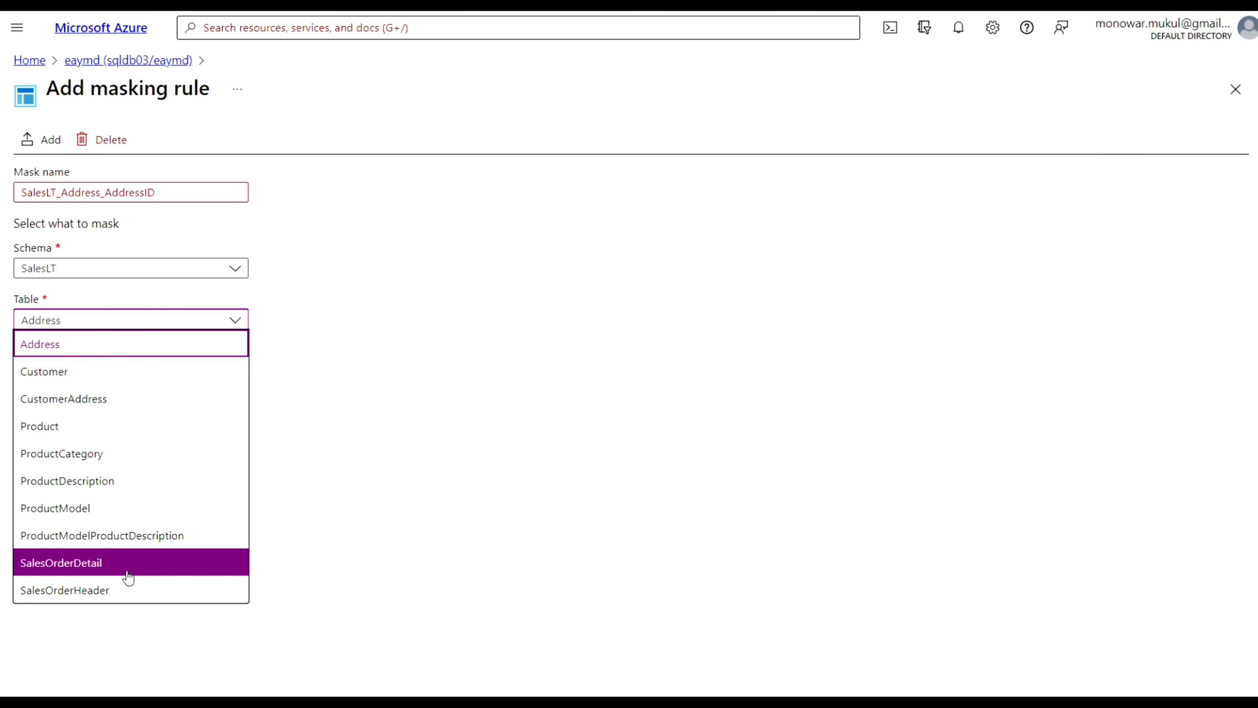
{"action": "left_click", "coordinate": [124, 587]}
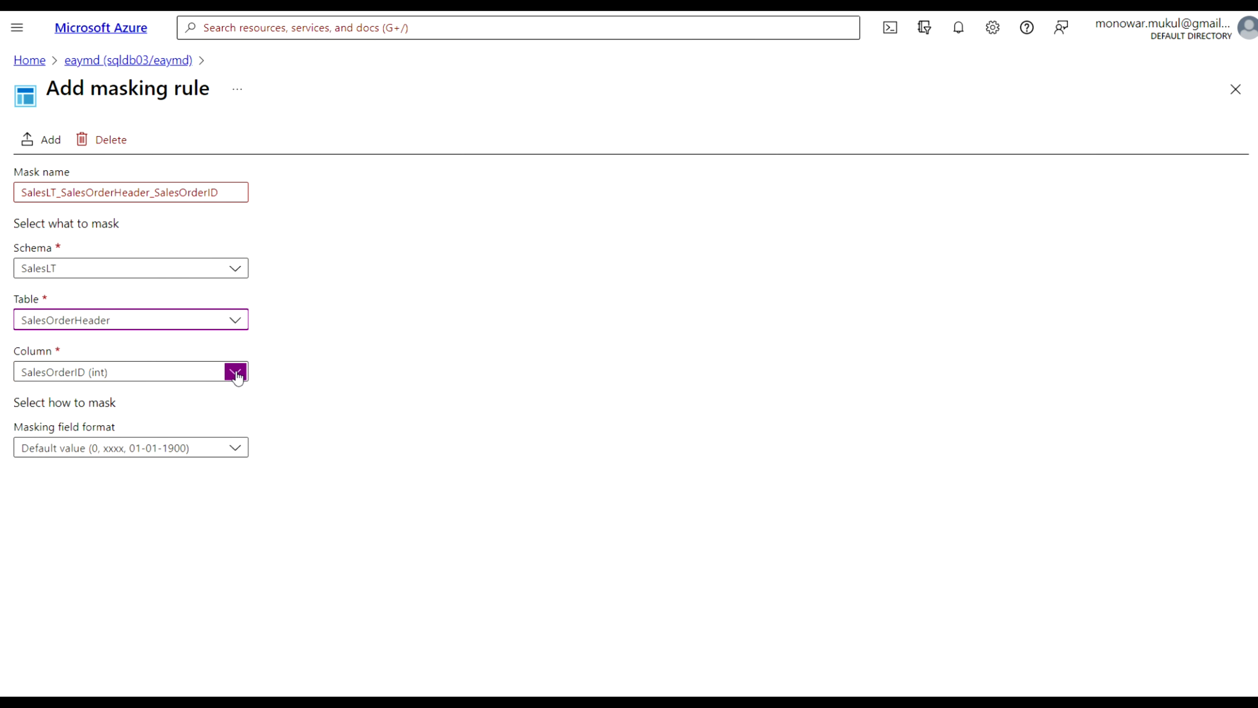
{"action": "left_click", "coordinate": [236, 372]}
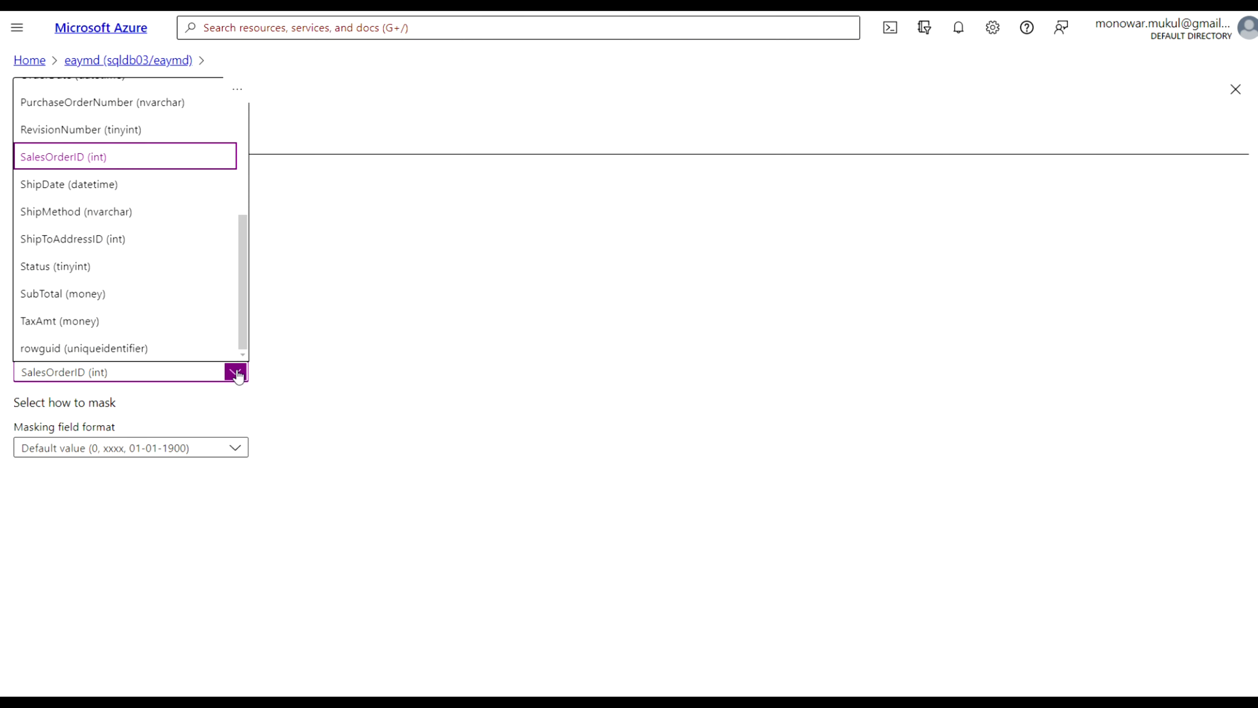
{"action": "left_click_drag", "start_coordinate": [246, 224], "coordinate": [252, 105]}
{"action": "left_click", "coordinate": [163, 102]}
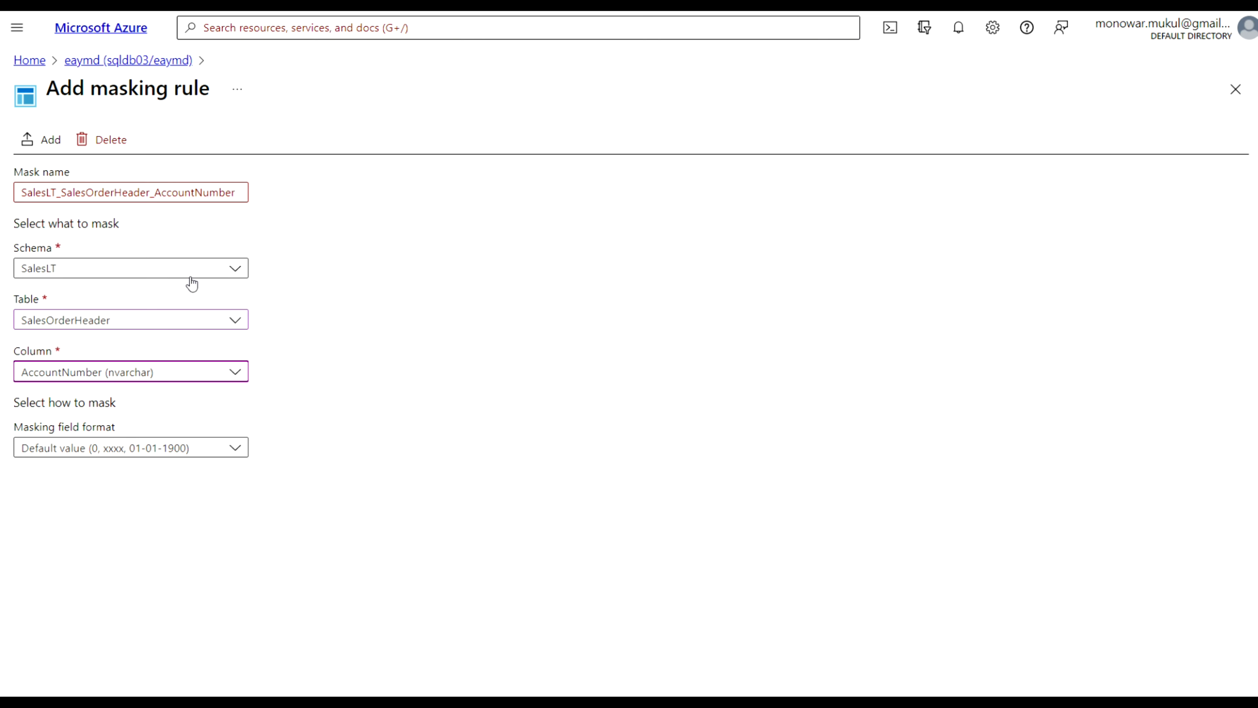
- Set the new mask to the Custom string format with an exposed suffix of 4, add it, and save the masking settings
{"action": "left_click", "coordinate": [236, 448]}
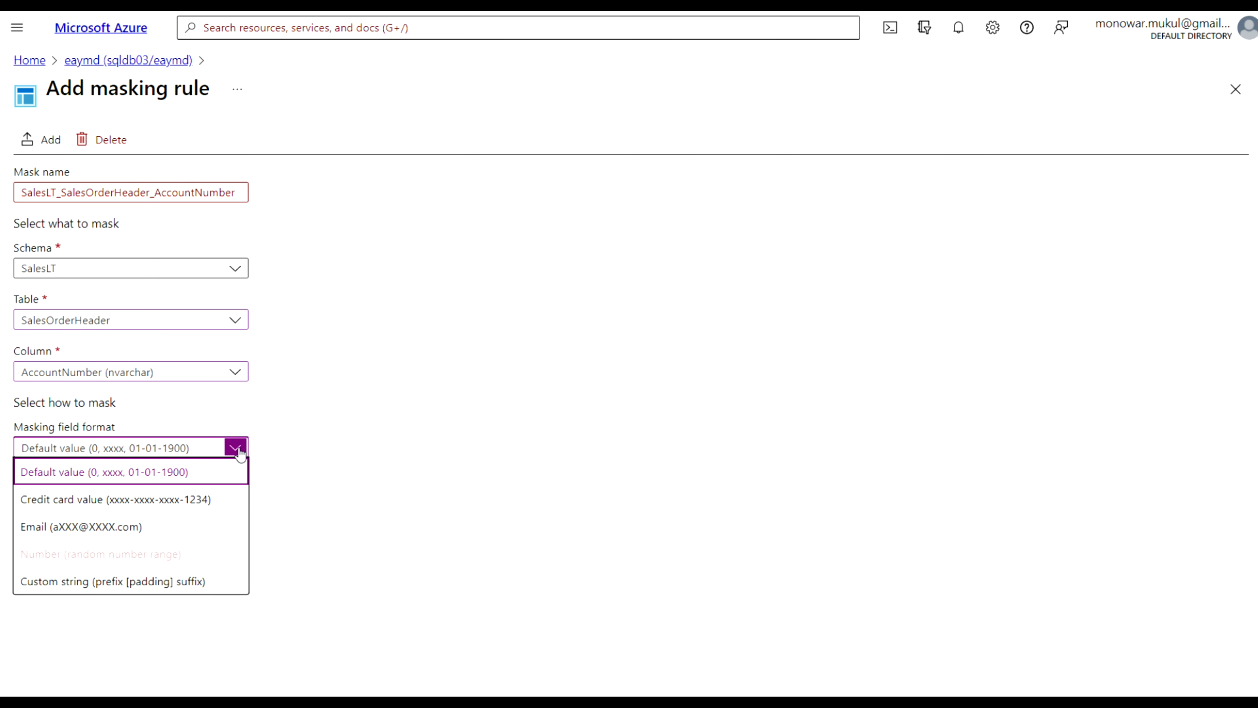
{"action": "left_click", "coordinate": [134, 581]}
{"action": "left_click", "coordinate": [207, 514]}
{"action": "left_click_drag", "start_coordinate": [185, 513], "coordinate": [175, 513]}
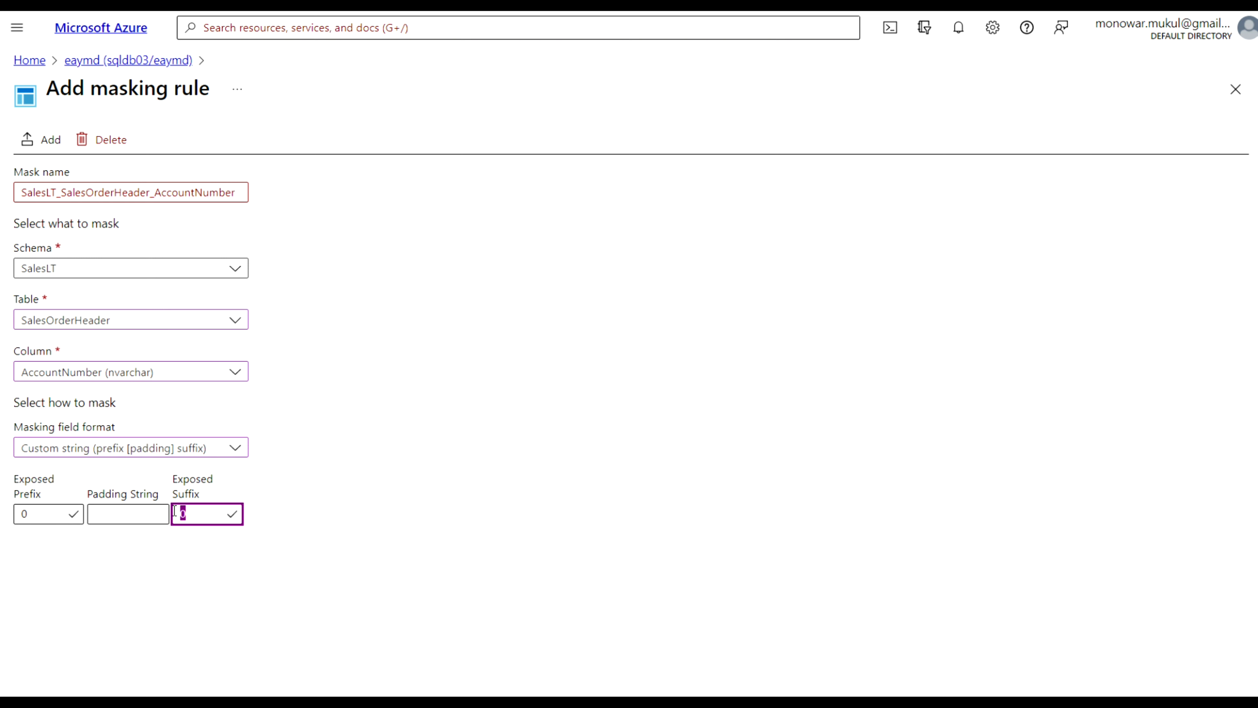
{"action": "type", "text": "4"}
{"action": "left_click", "coordinate": [44, 140]}
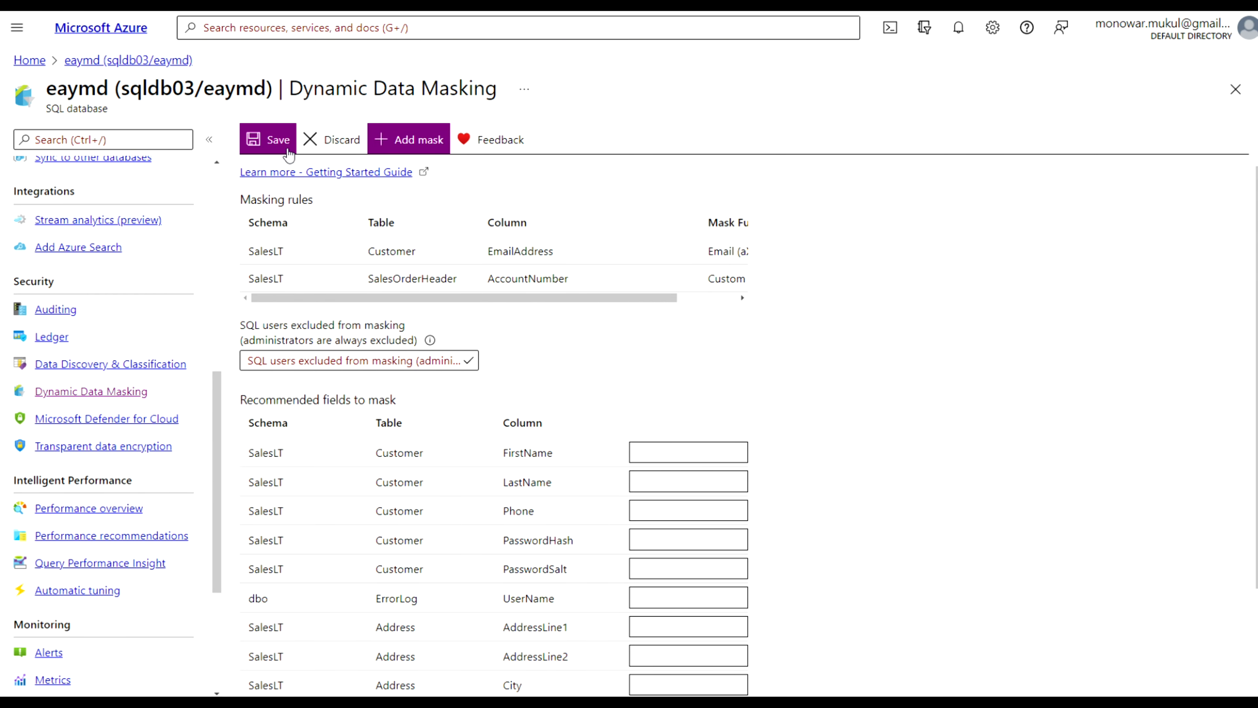
{"action": "left_click", "coordinate": [274, 143]}
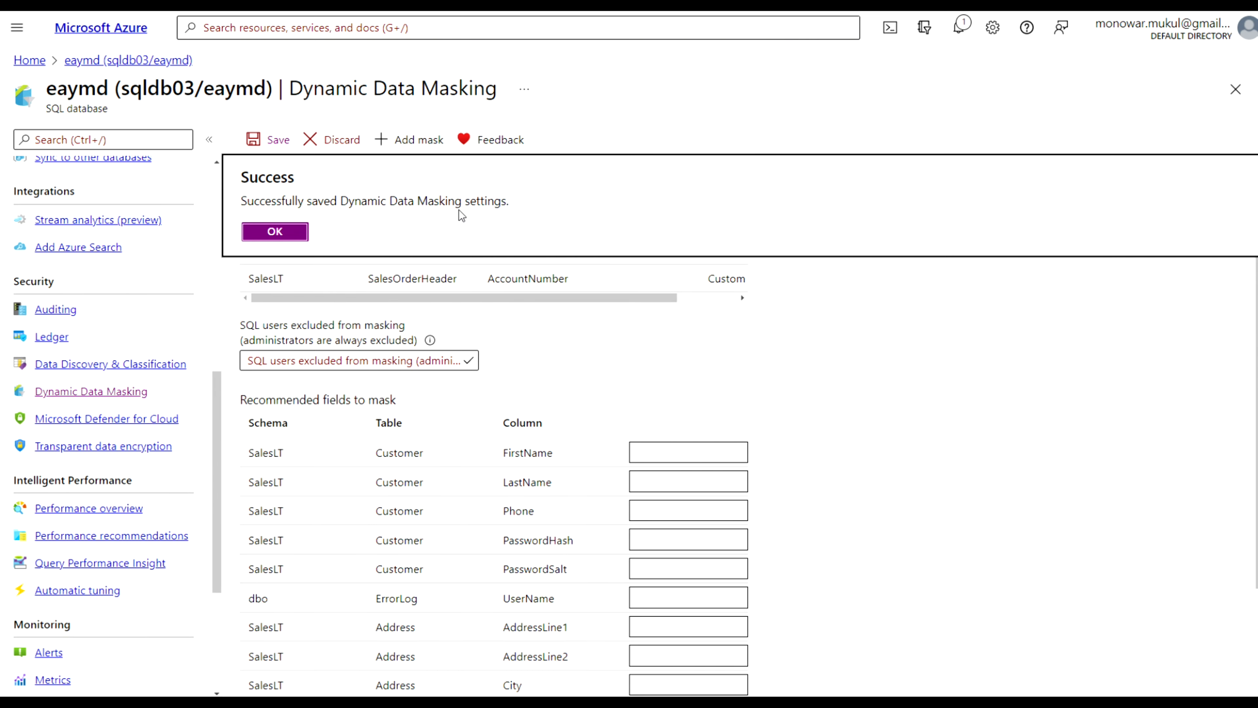
{"action": "left_click", "coordinate": [285, 235]}
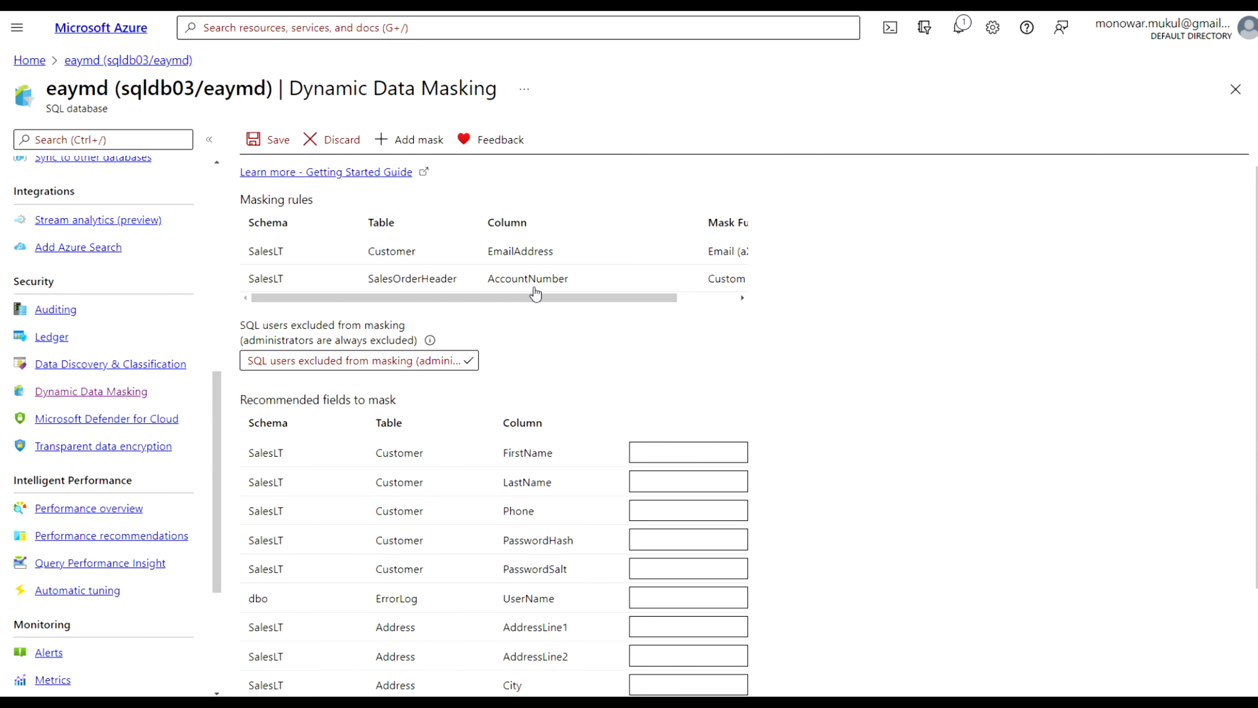
- Replace CreditCardApprovalCode in the second query with AccountNumber, copied from the masking rules, and run the query
{"action": "left_click_drag", "start_coordinate": [571, 285], "coordinate": [490, 288]}
{"action": "key", "text": "ctrl+c"}
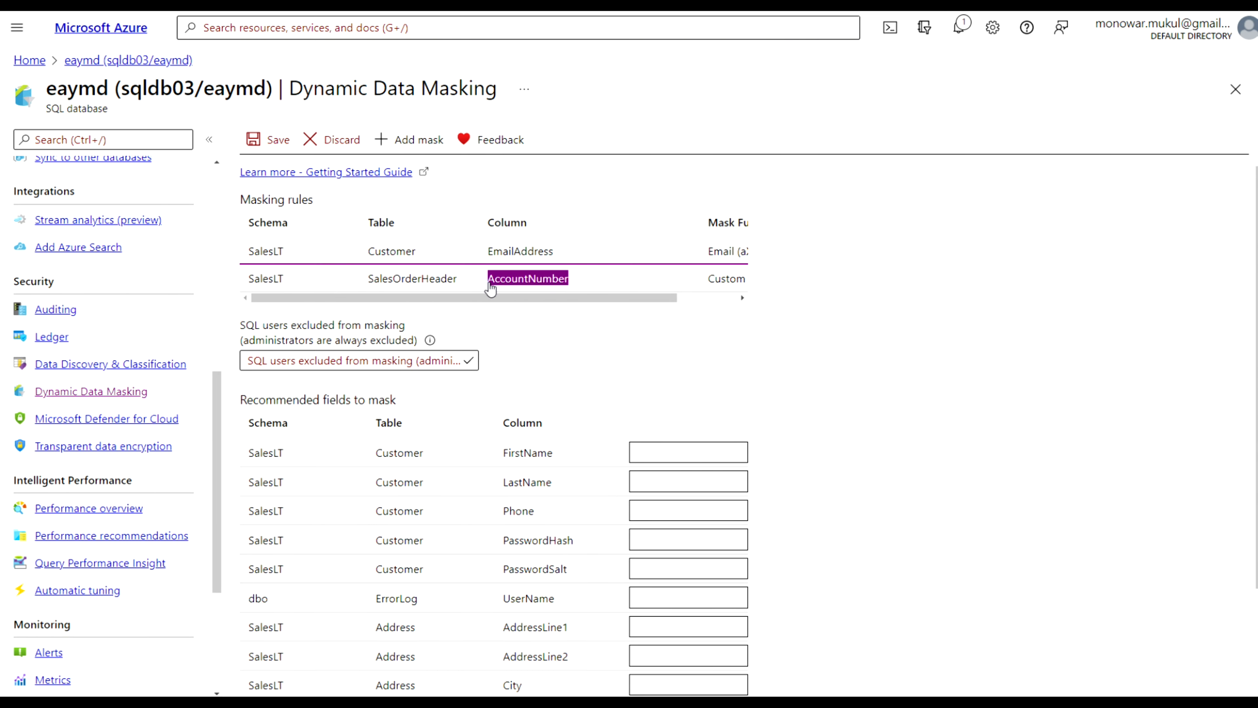
{"action": "left_click", "coordinate": [489, 285]}
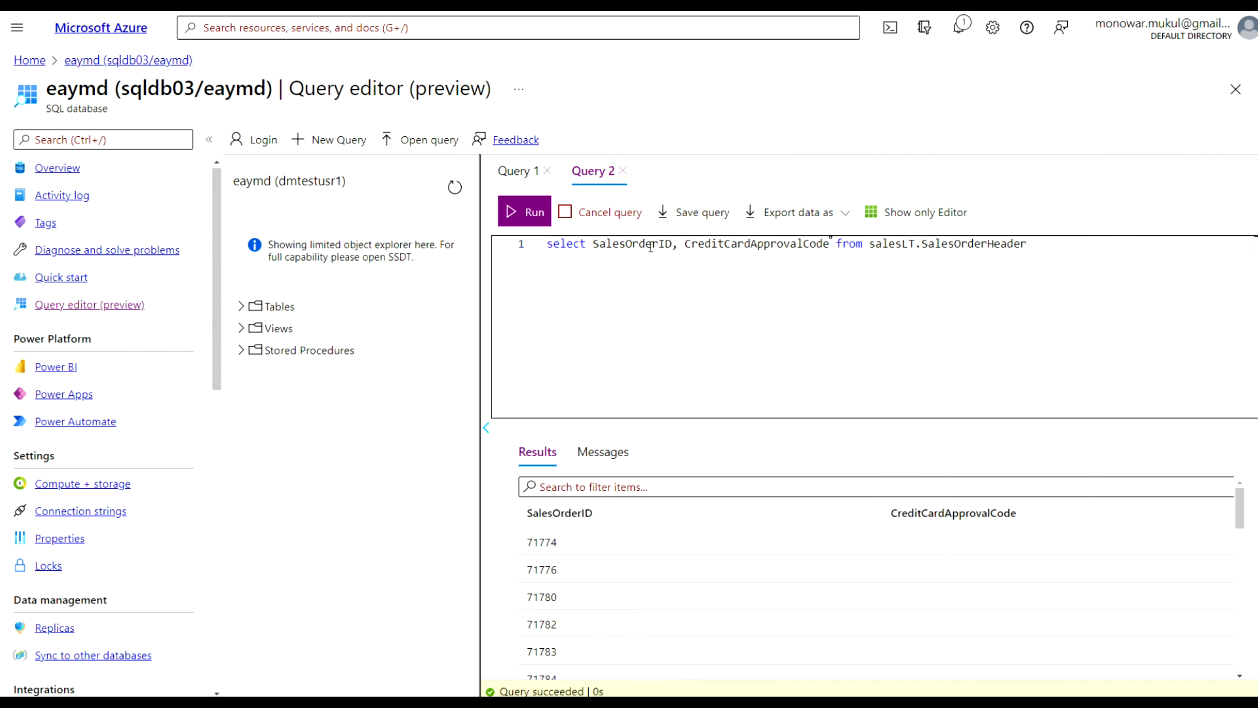
{"action": "left_click_drag", "start_coordinate": [832, 244], "coordinate": [687, 243]}
{"action": "key", "text": "ctrl+v"}
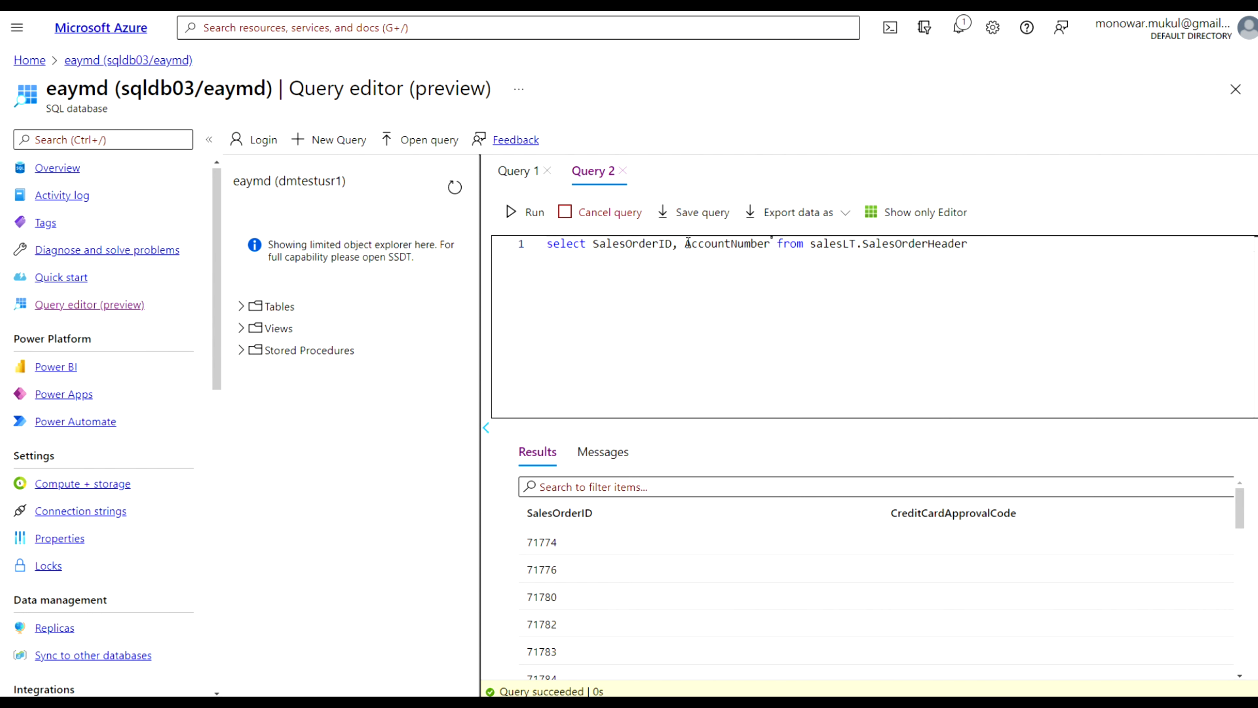
{"action": "left_click", "coordinate": [529, 213]}
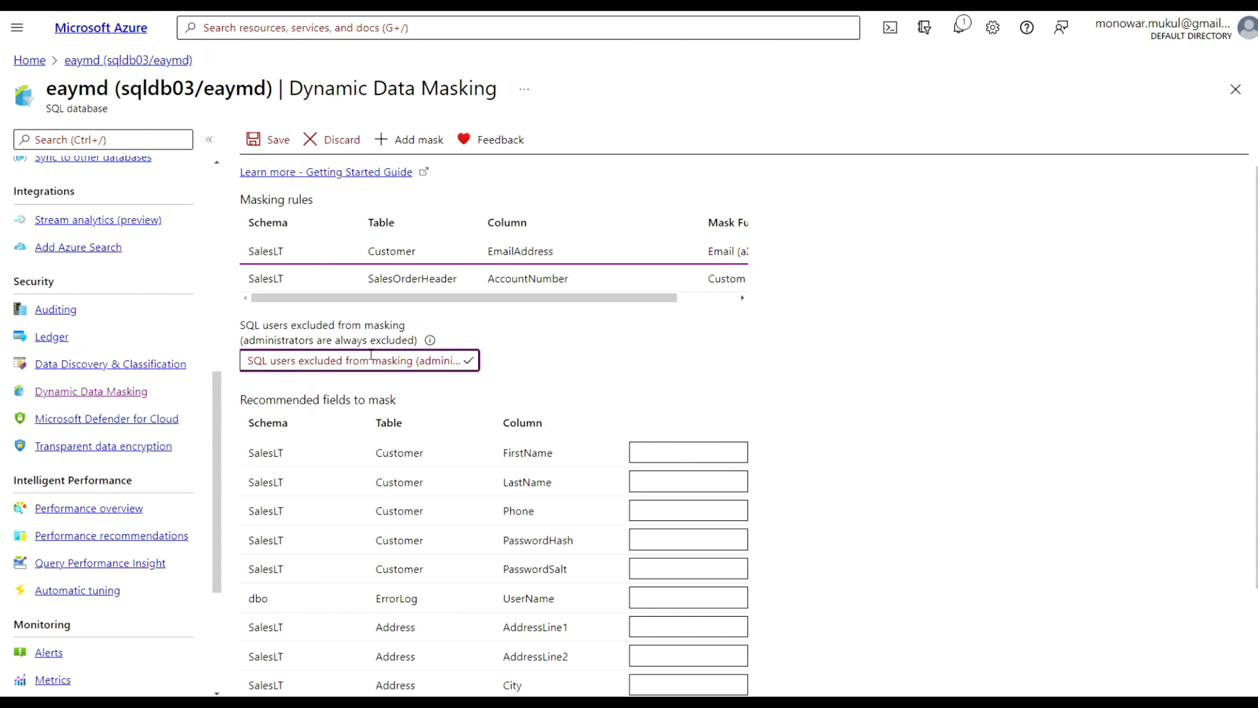
- Exclude the SQL user dmtestusr1 from masking, save the settings, and rerun the SalesOrderHeader AccountNumber query
{"action": "left_click", "coordinate": [332, 361]}
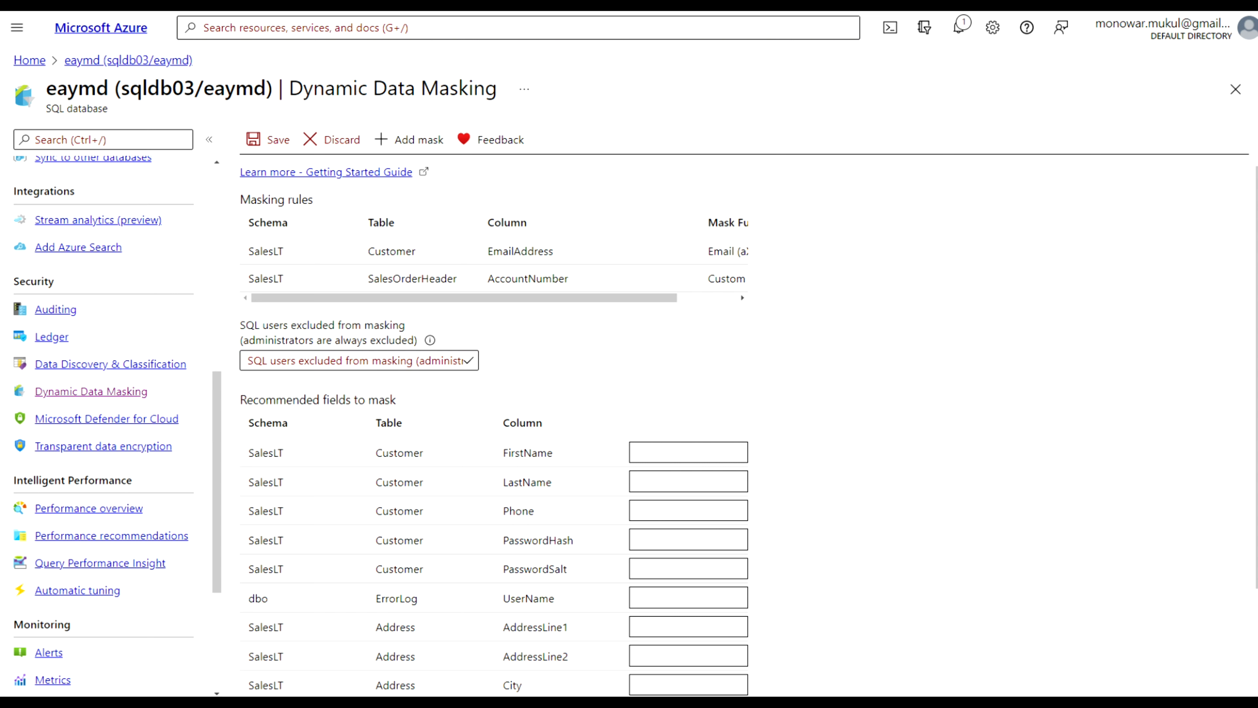
{"action": "left_click", "coordinate": [291, 364]}
{"action": "type", "text": "dmtestusr1"}
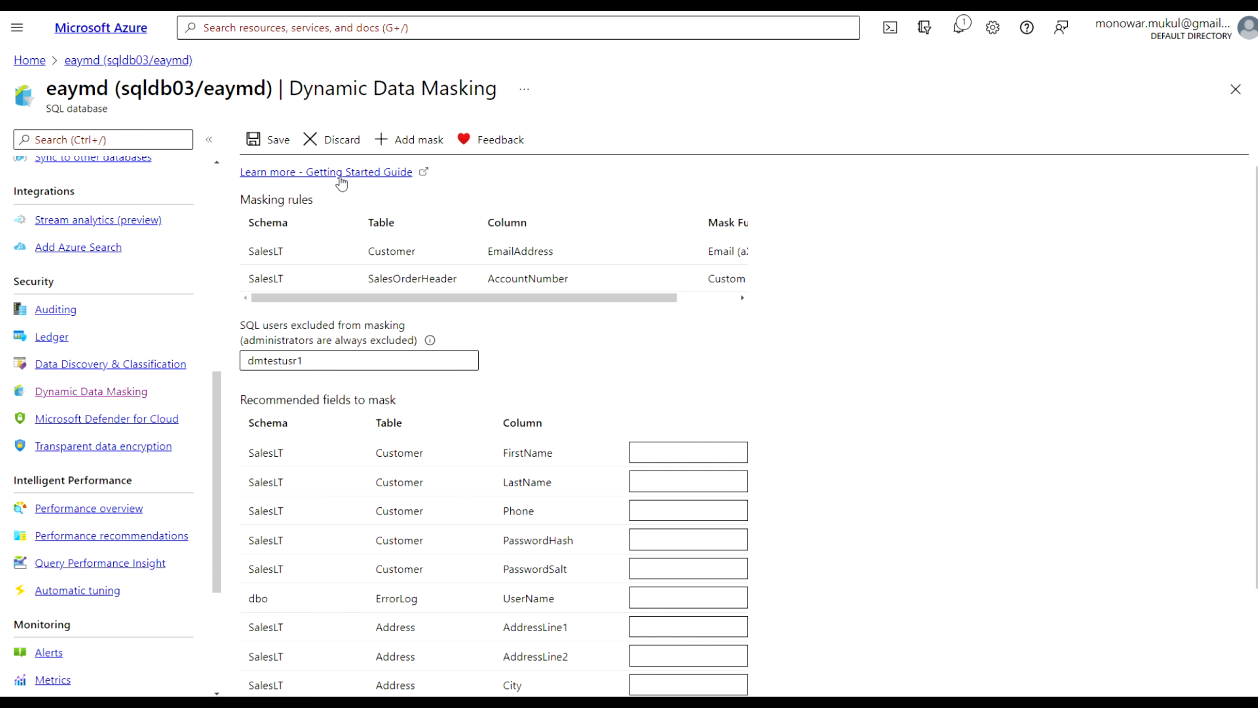
{"action": "left_click", "coordinate": [271, 140]}
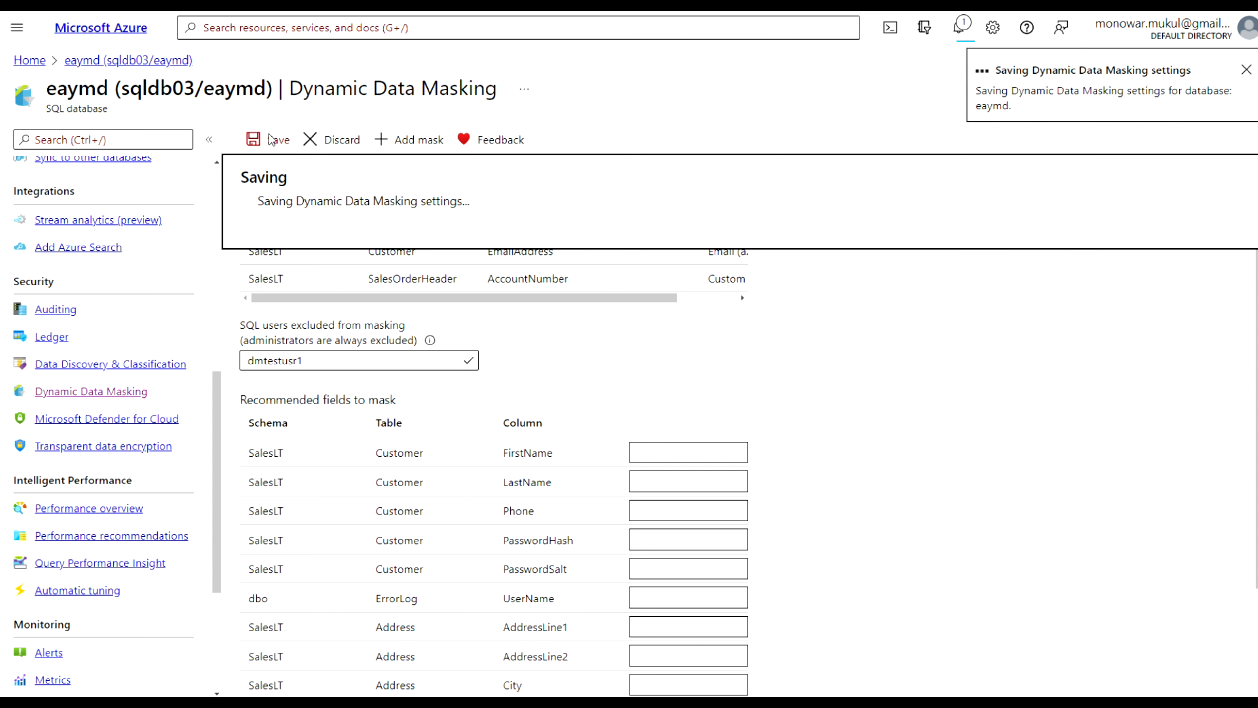
{"action": "left_click", "coordinate": [276, 232]}
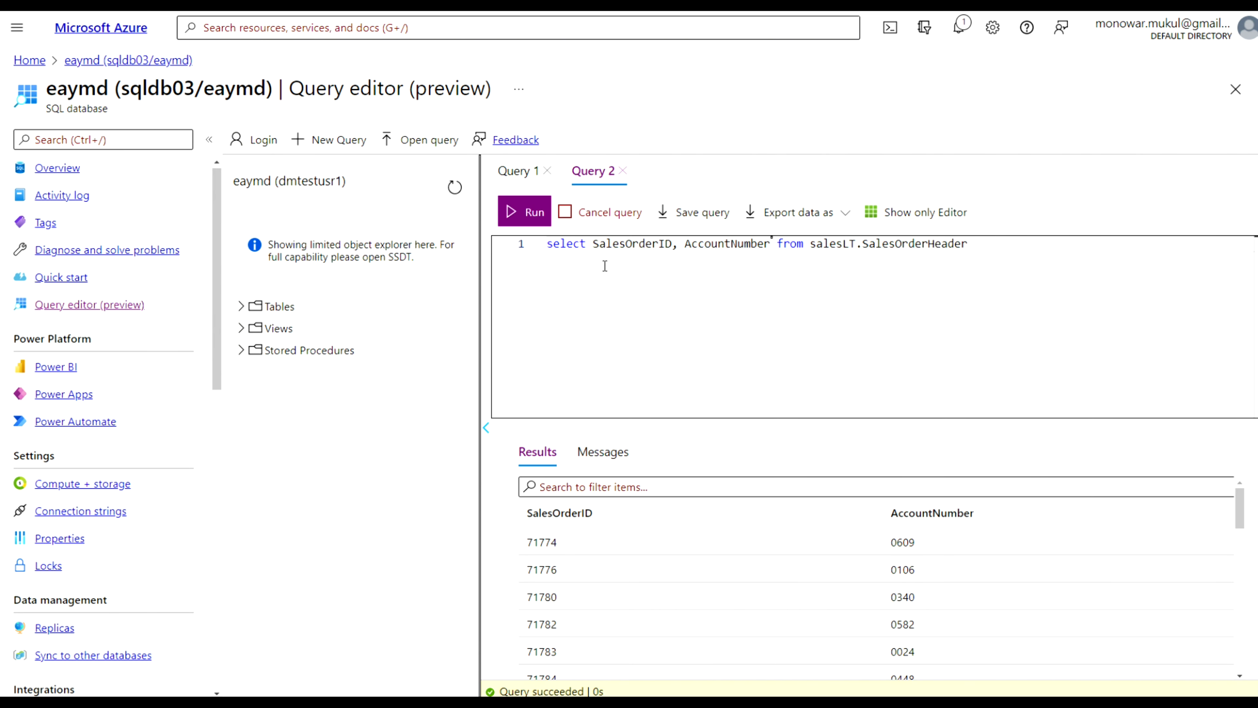
{"action": "left_click", "coordinate": [523, 212]}
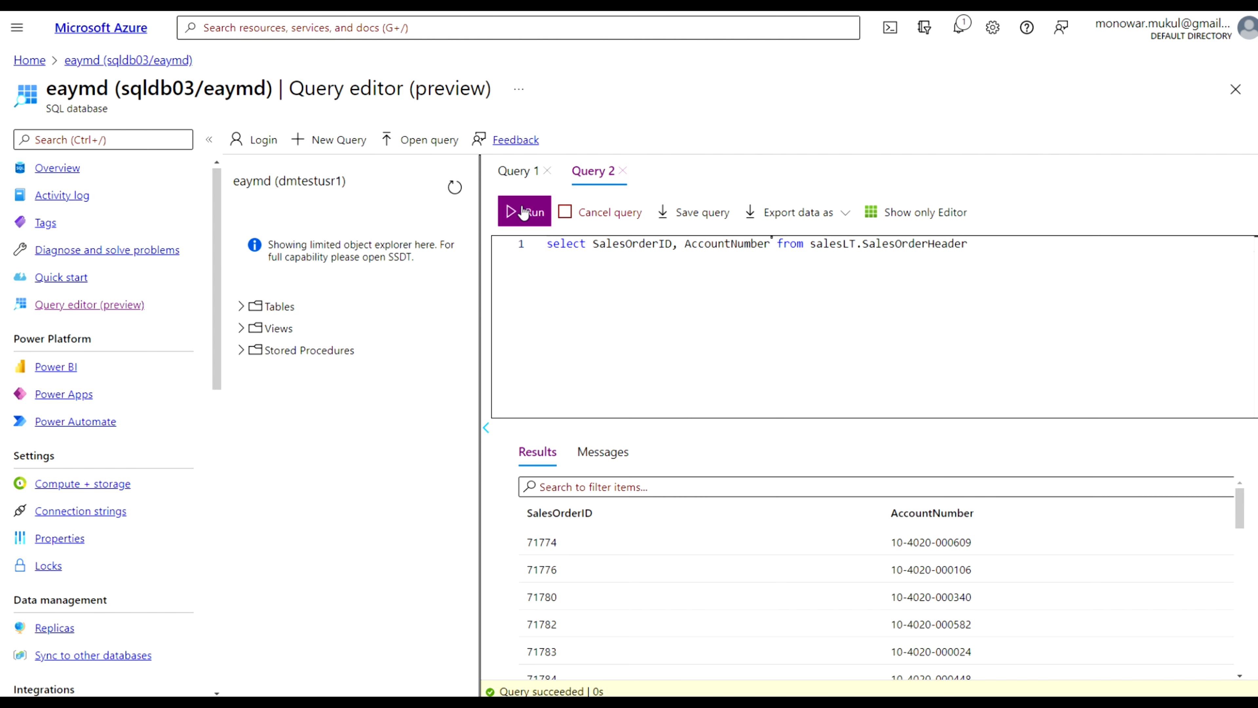